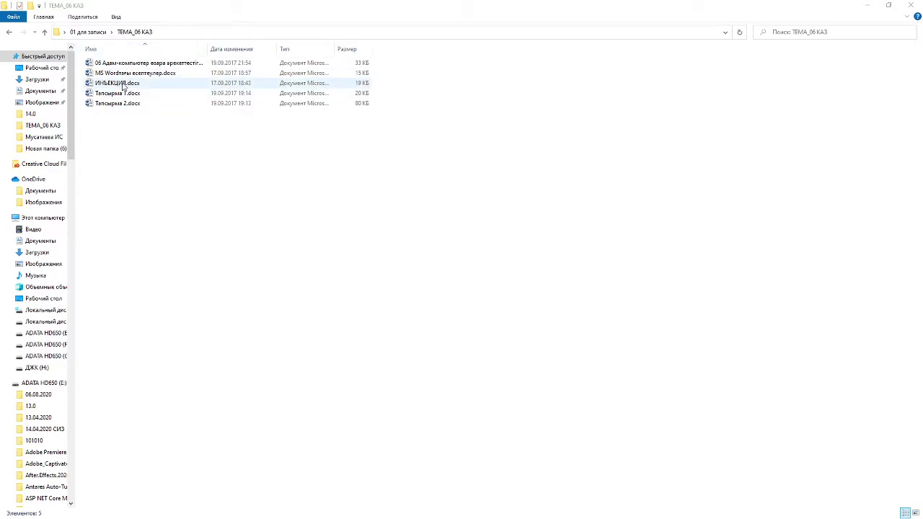
# Open ИНЪЕКЦИЯ.docx from the ТЕМА_06 КАЗ folder in Word.
pyautogui.click(134, 86)
pyautogui.doubleClick(134, 86)
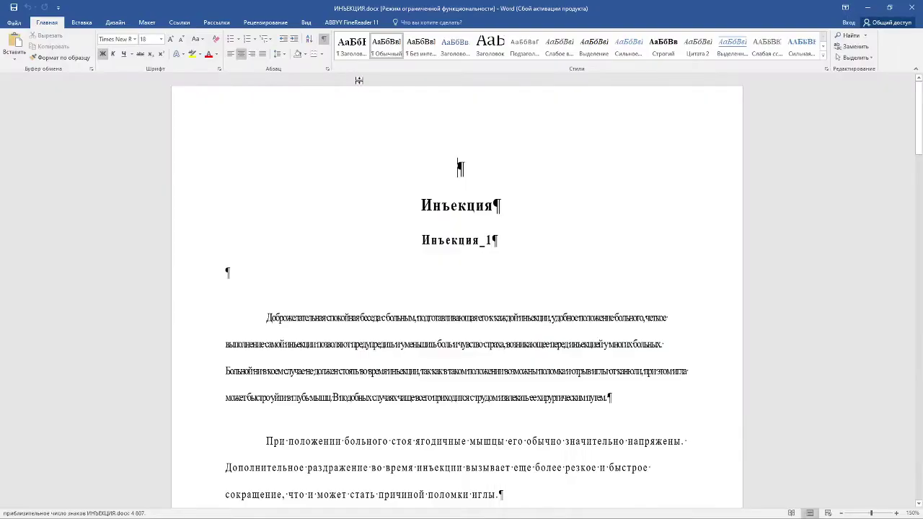
# Close the Office activation notice and select the Инъекция title line.
pyautogui.click(617, 159)
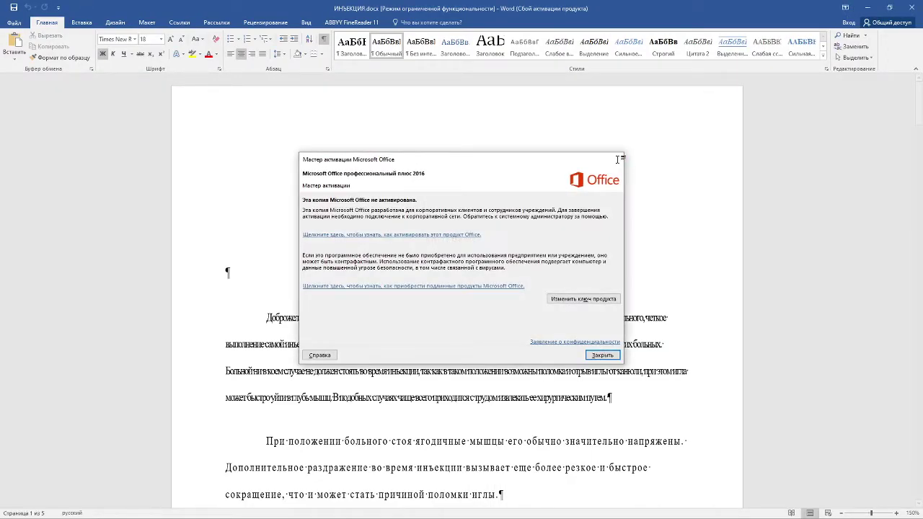
pyautogui.scroll(-5, 372, 279)
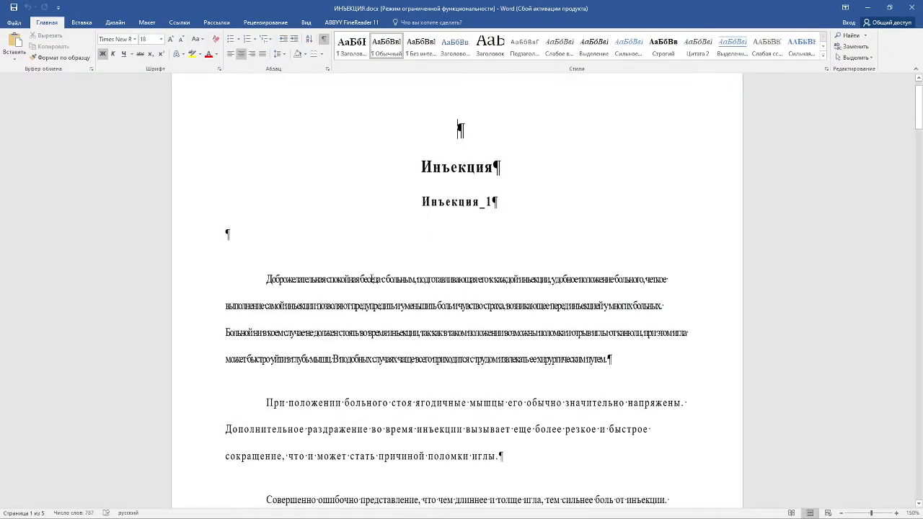
pyautogui.scroll(5, 371, 278)
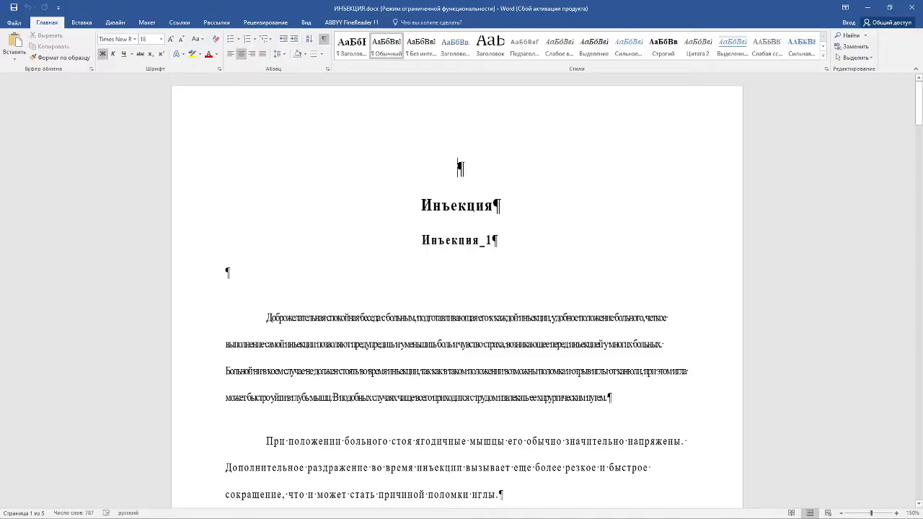
pyautogui.moveTo(422, 206); pyautogui.dragTo(498, 209)
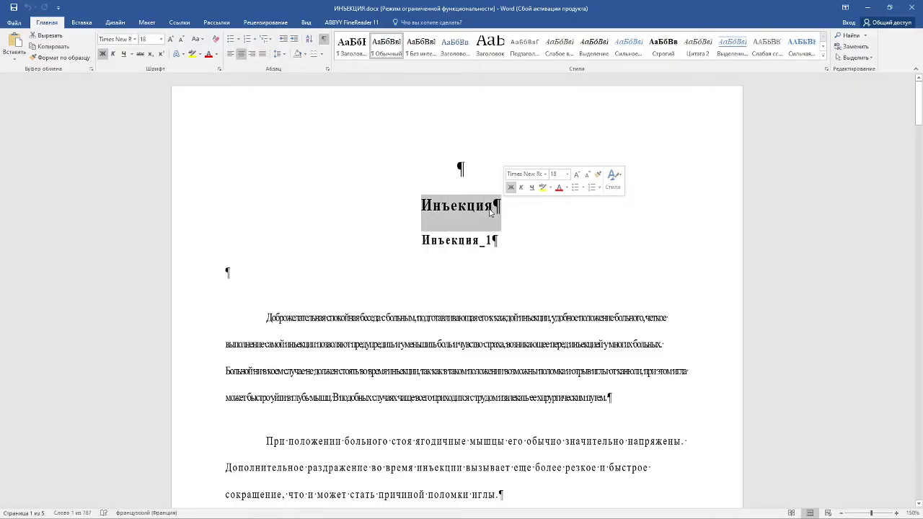
# Mark the Инъекция title as a contents entry using Ссылки > Добавить текст.
pyautogui.click(180, 26)
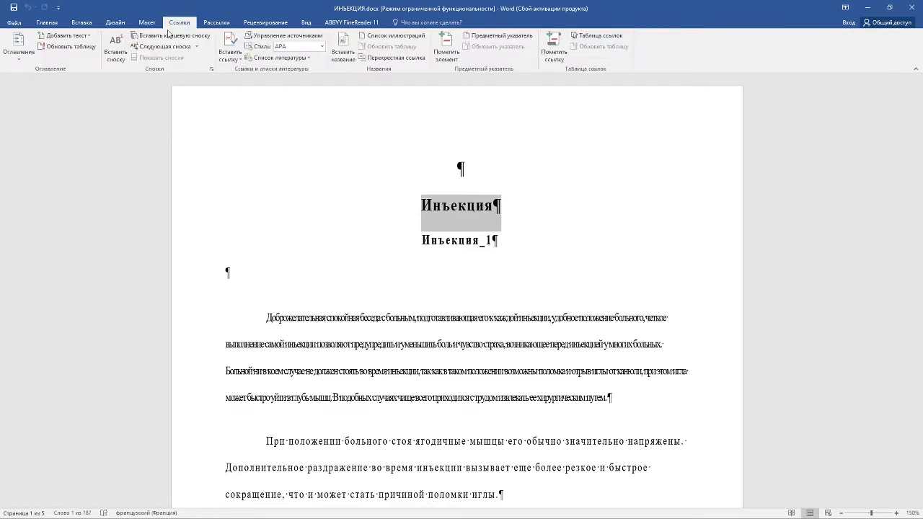
pyautogui.click(71, 38)
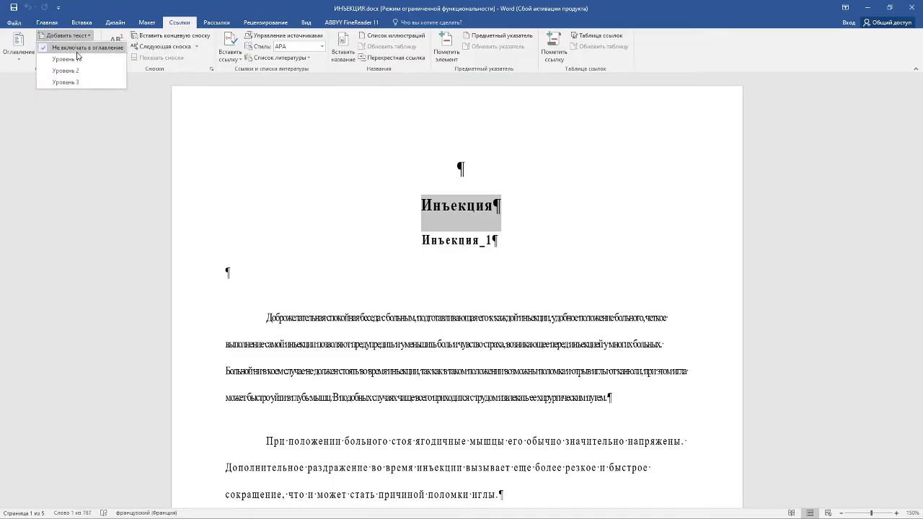
pyautogui.click(80, 58)
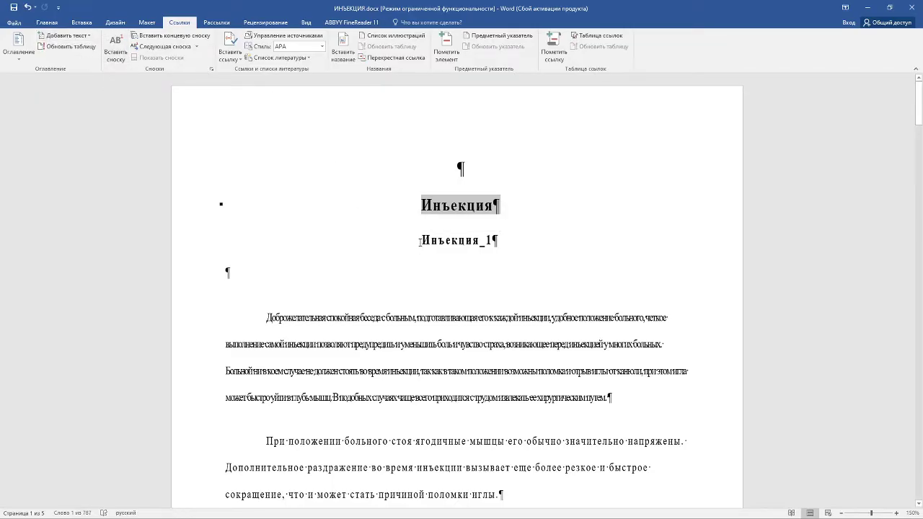
# Give the Инъекция_1 and Инъекция_2 headings contents levels.
pyautogui.moveTo(419, 240); pyautogui.dragTo(532, 239)
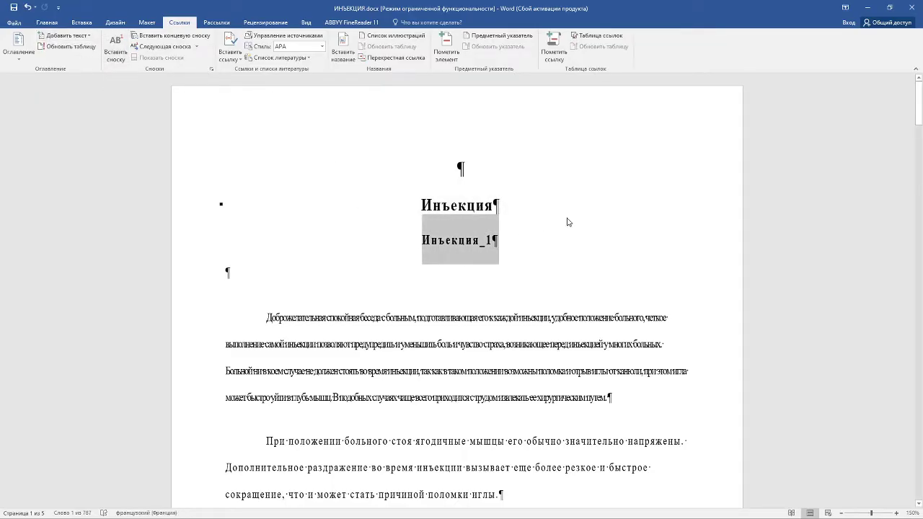
pyautogui.moveTo(919, 119); pyautogui.dragTo(919, 232)
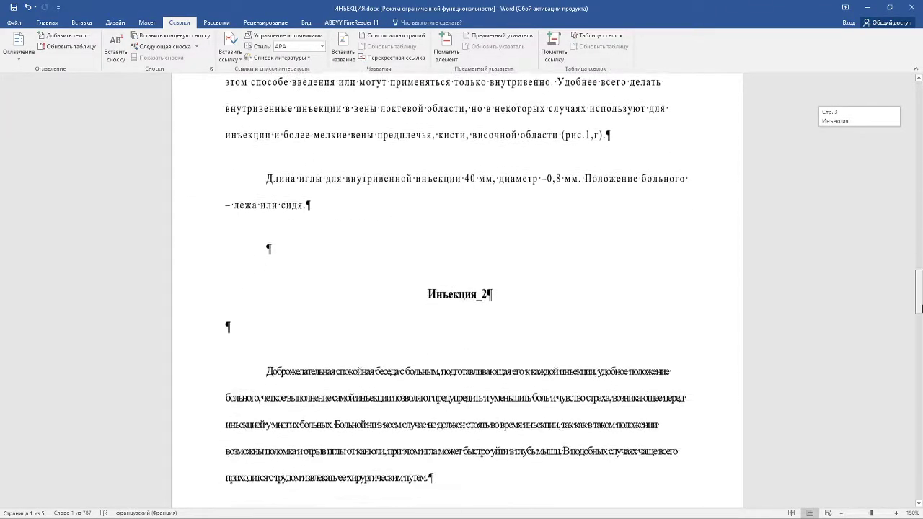
pyautogui.moveTo(919, 233); pyautogui.dragTo(919, 290)
pyautogui.tripleClick(426, 289)
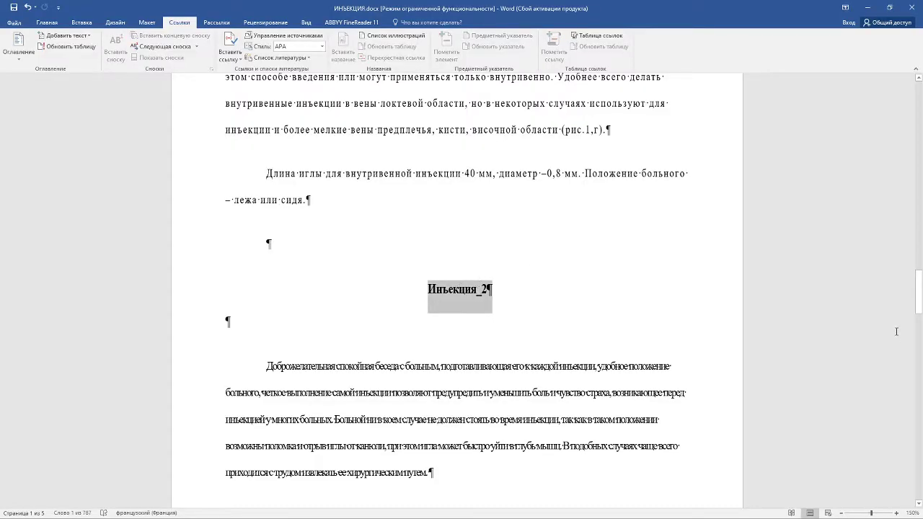
pyautogui.moveTo(919, 292); pyautogui.dragTo(921, 93)
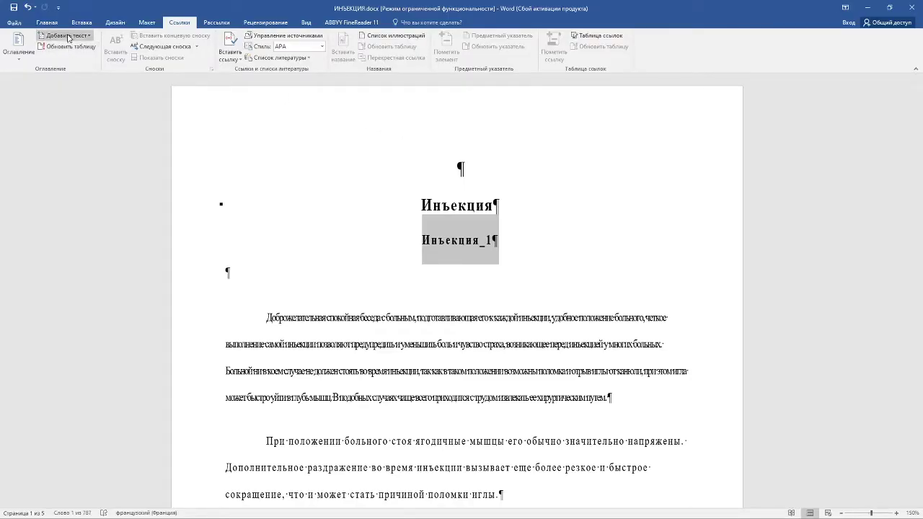
pyautogui.click(69, 38)
pyautogui.click(81, 64)
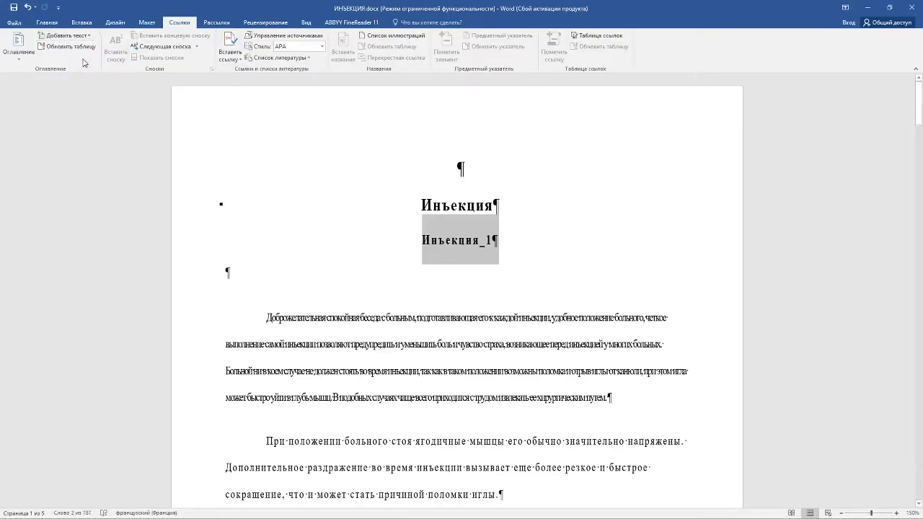
pyautogui.click(70, 35)
pyautogui.click(81, 69)
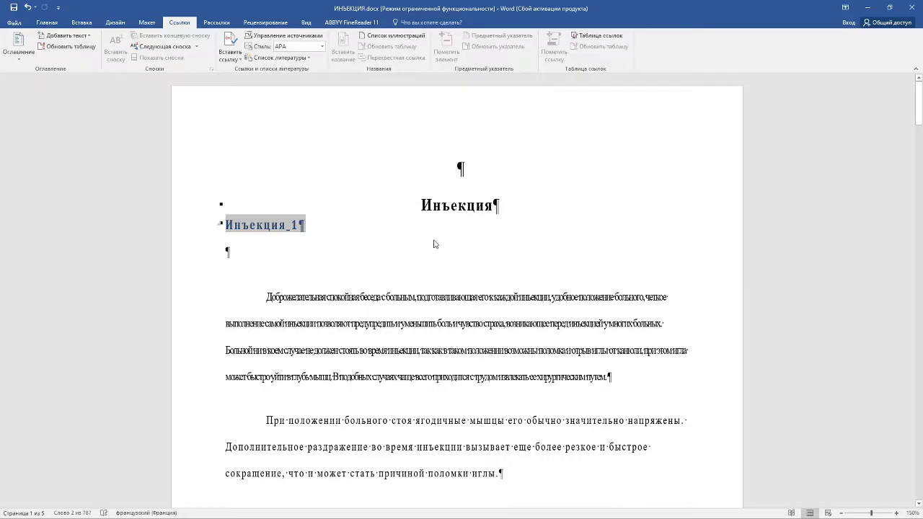
pyautogui.scroll(-10, 427, 262)
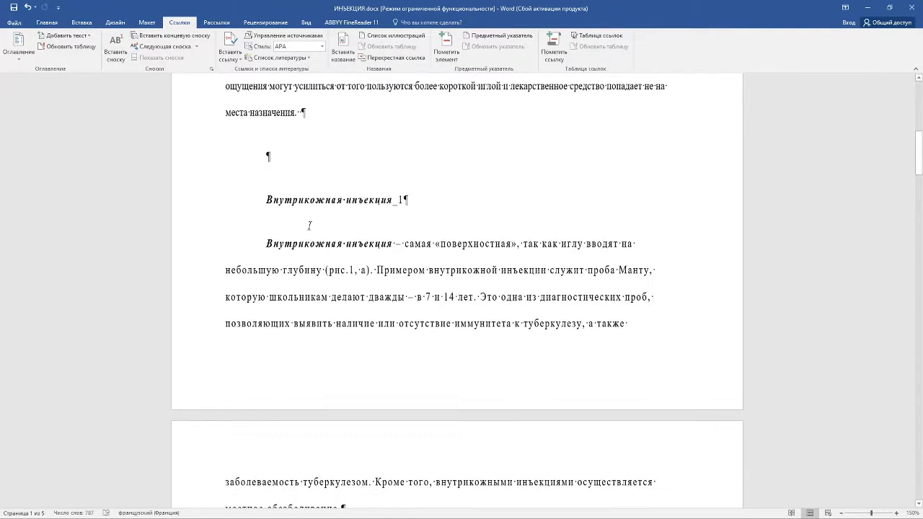
# Select Внутрикожная, Подкожная, Внутримышечная and Внутривенная инъекция_1 together.
pyautogui.moveTo(266, 200); pyautogui.dragTo(425, 195)
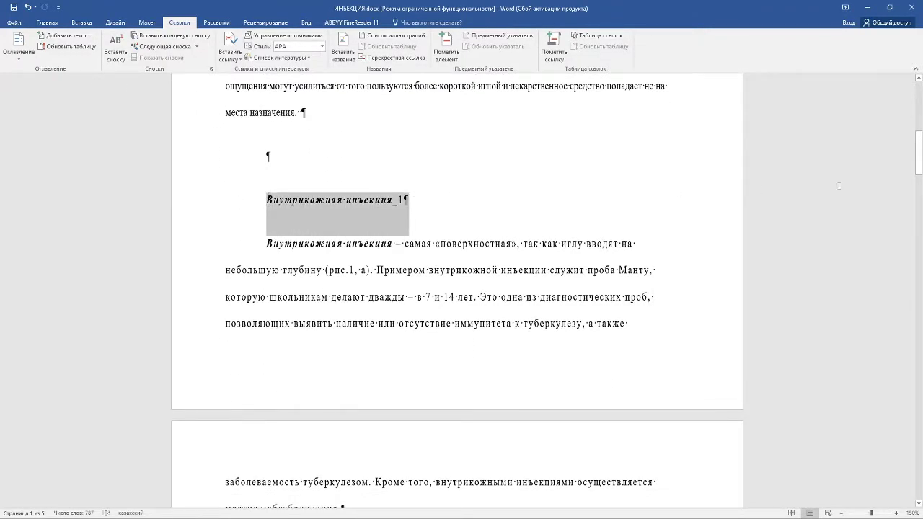
pyautogui.moveTo(919, 168); pyautogui.dragTo(920, 220)
pyautogui.moveTo(254, 202); pyautogui.dragTo(397, 240)
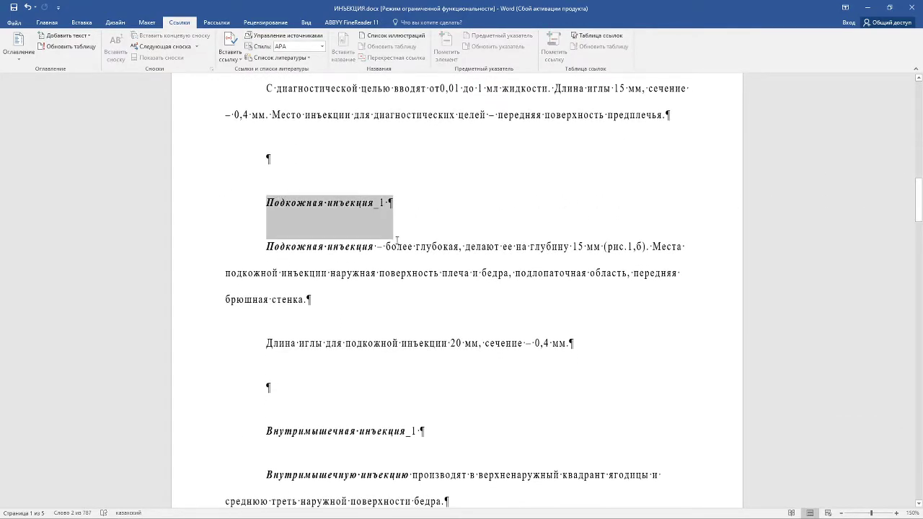
pyautogui.moveTo(270, 423); pyautogui.dragTo(448, 427)
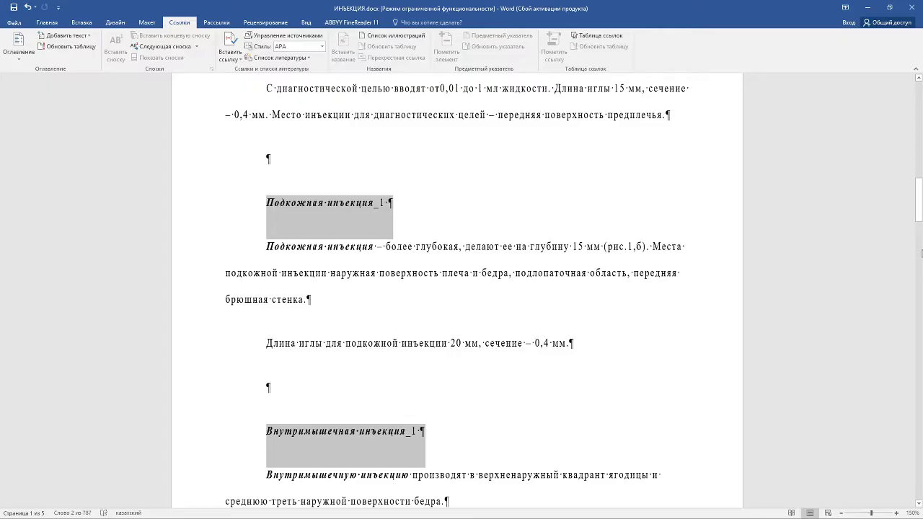
pyautogui.moveTo(920, 216); pyautogui.dragTo(920, 276)
pyautogui.moveTo(263, 293); pyautogui.dragTo(416, 295)
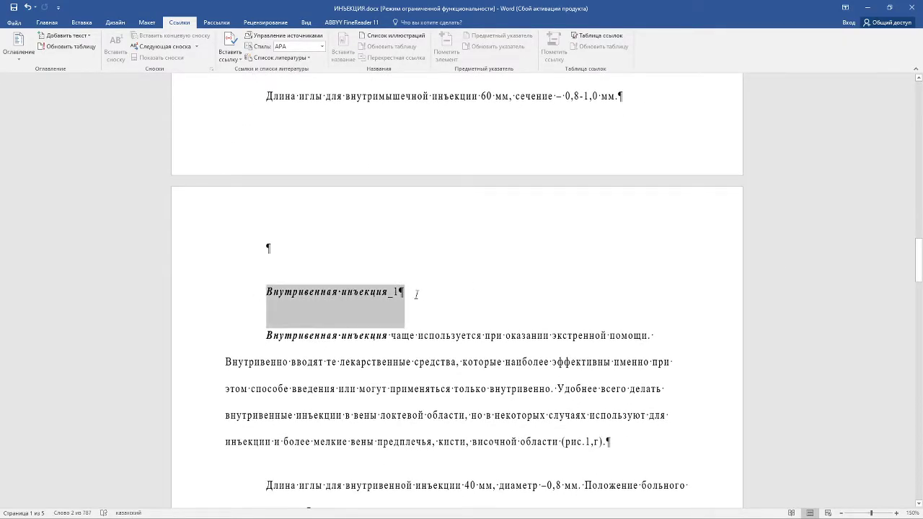
pyautogui.moveTo(920, 254); pyautogui.dragTo(920, 345)
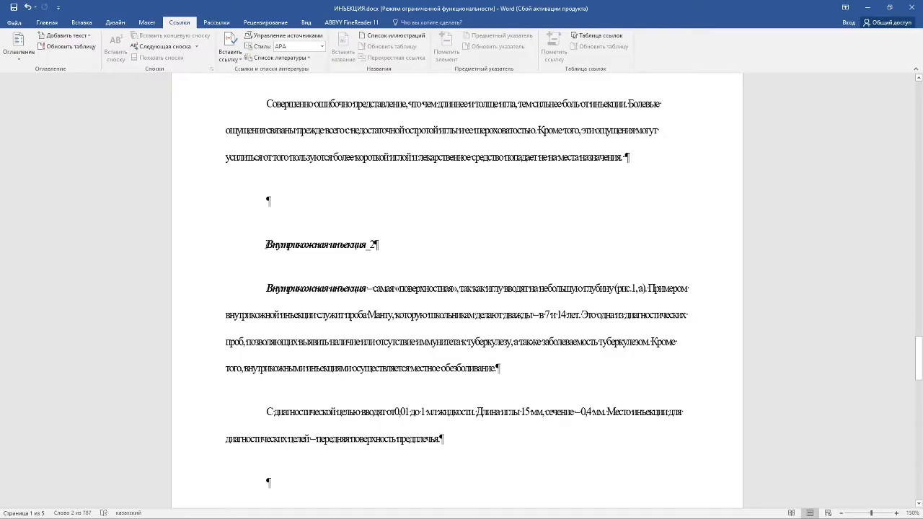
# Add the four инъекция_2 subheadings to the same selection.
pyautogui.moveTo(267, 245); pyautogui.dragTo(414, 245)
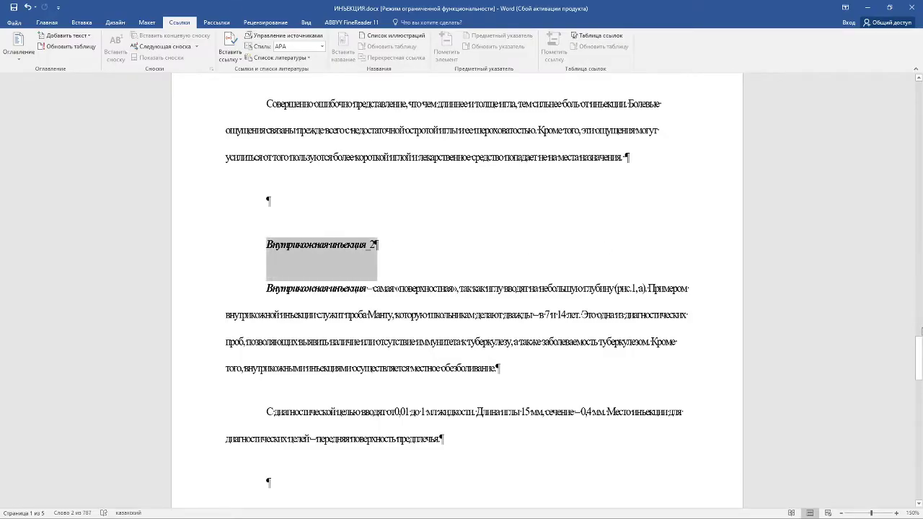
pyautogui.moveTo(920, 354); pyautogui.dragTo(920, 386)
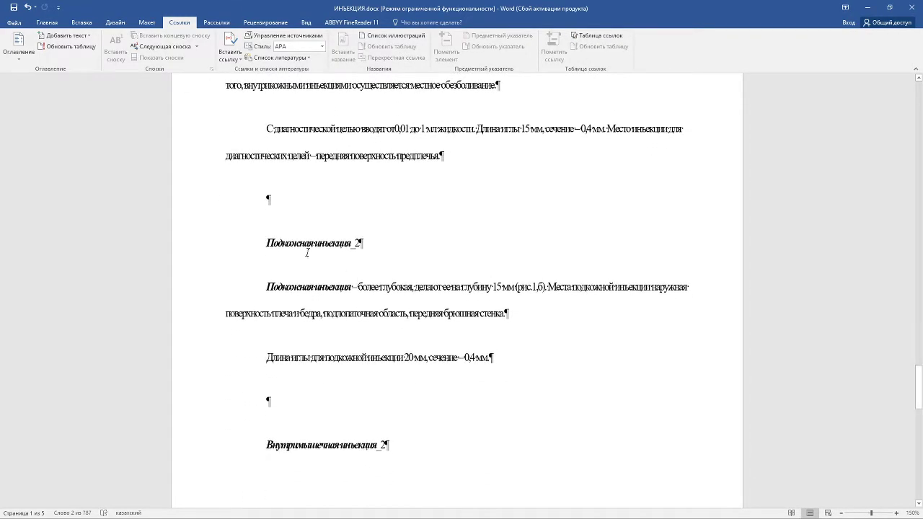
pyautogui.moveTo(267, 243); pyautogui.dragTo(363, 243)
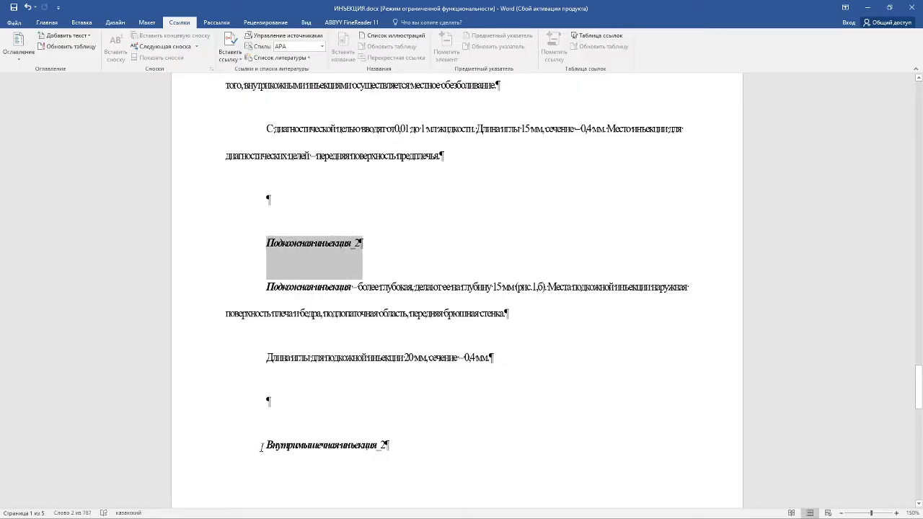
pyautogui.moveTo(262, 447); pyautogui.dragTo(425, 447)
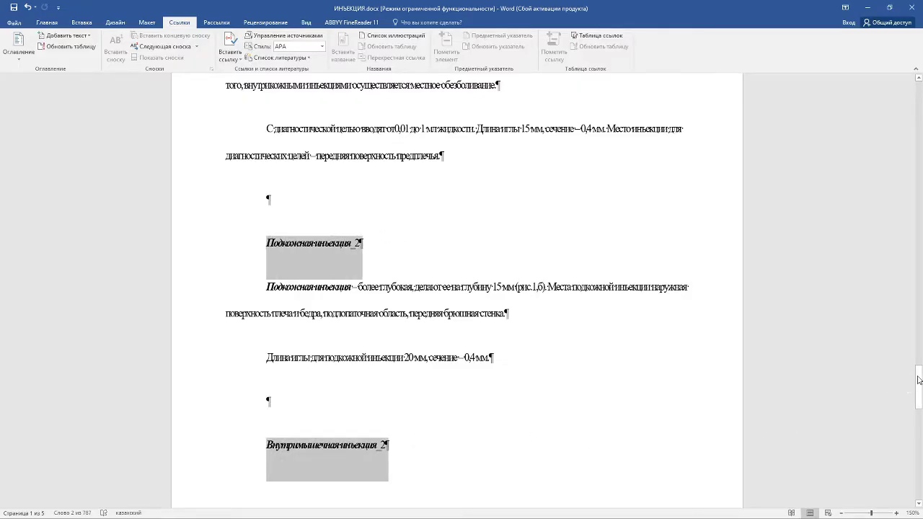
pyautogui.moveTo(919, 389); pyautogui.dragTo(920, 451)
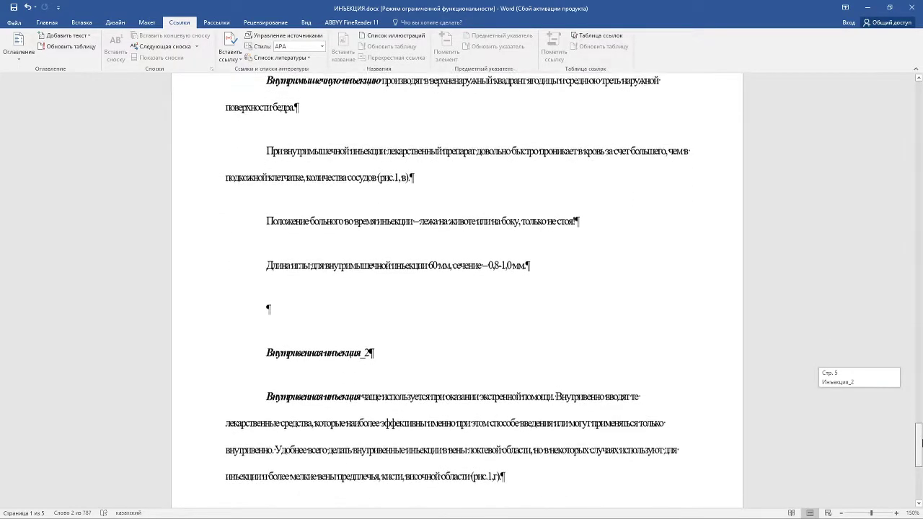
pyautogui.moveTo(264, 233); pyautogui.dragTo(398, 232)
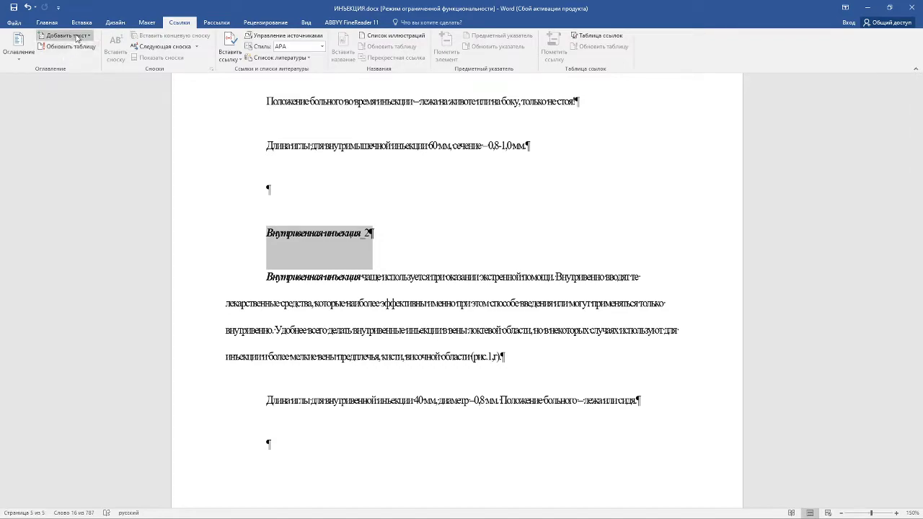
# Assign Уровень 3 to all eight selected injection subheadings, then return to the top.
pyautogui.click(76, 37)
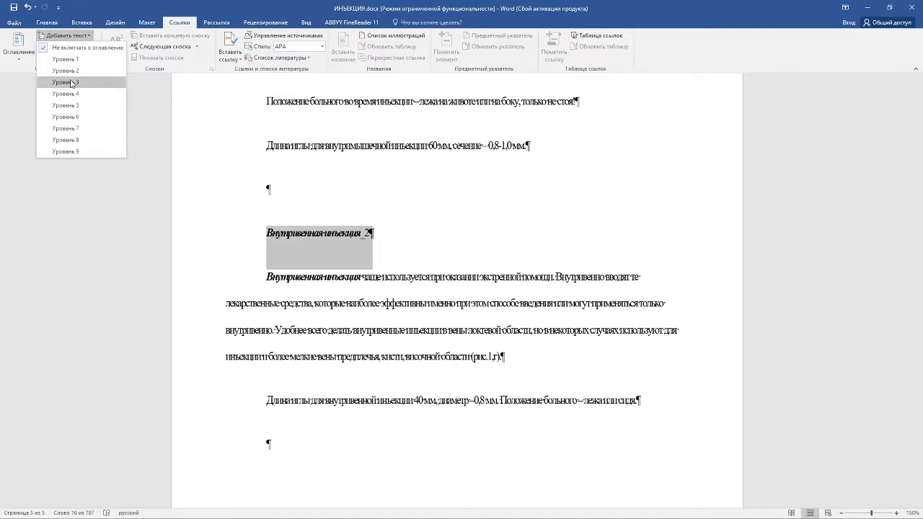
pyautogui.click(72, 83)
pyautogui.scroll(-3, 371, 206)
pyautogui.click(371, 202)
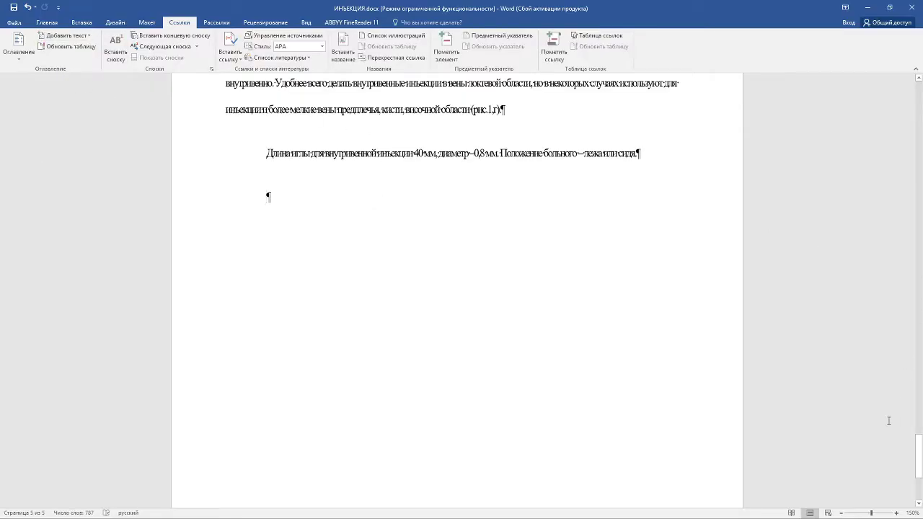
pyautogui.moveTo(918, 455); pyautogui.dragTo(918, 72)
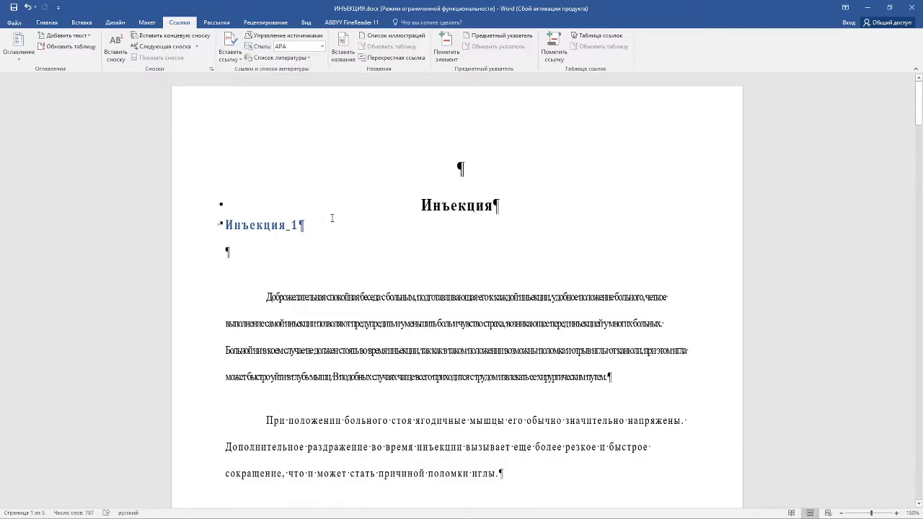
# Switch the keyboard layout from French to Russian with Alt+Shift.
pyautogui.scroll(-3, 331, 263)
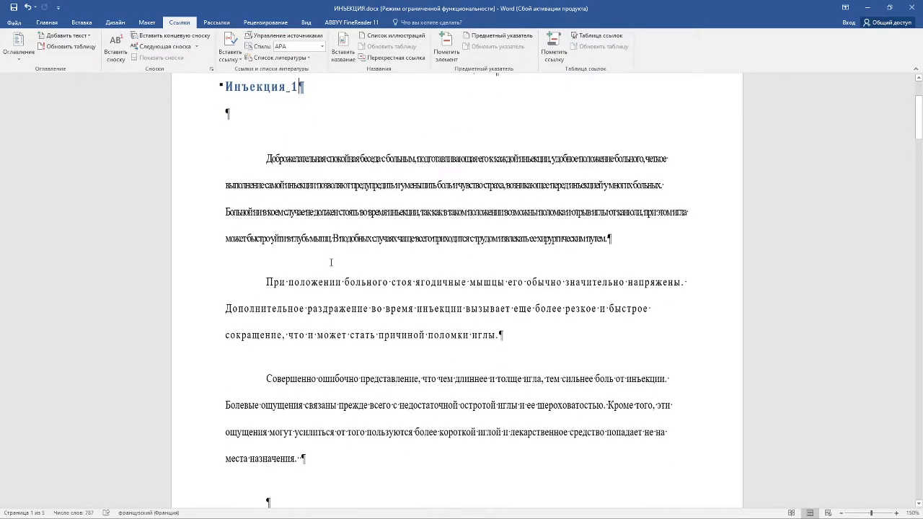
pyautogui.scroll(-2, 364, 298)
pyautogui.scroll(-5, 375, 305)
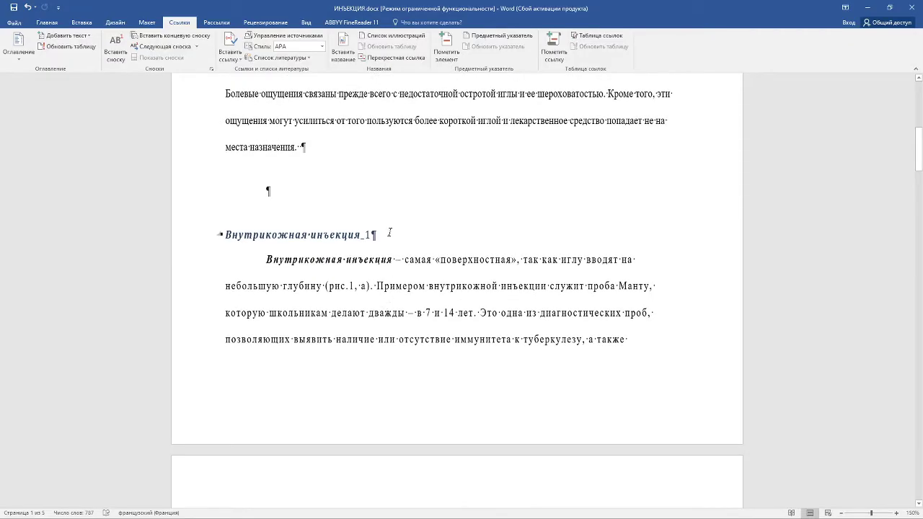
pyautogui.scroll(4, 403, 250)
pyautogui.scroll(6, 404, 252)
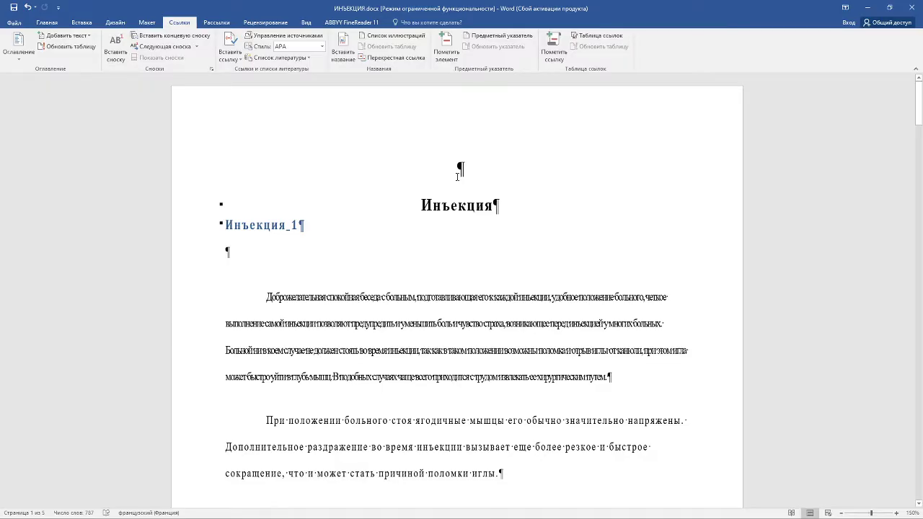
pyautogui.hotkey('alt', 'shift')
# Insert Automatic Table 1 (Оглавление) above the Инъекция title.
pyautogui.click(23, 57)
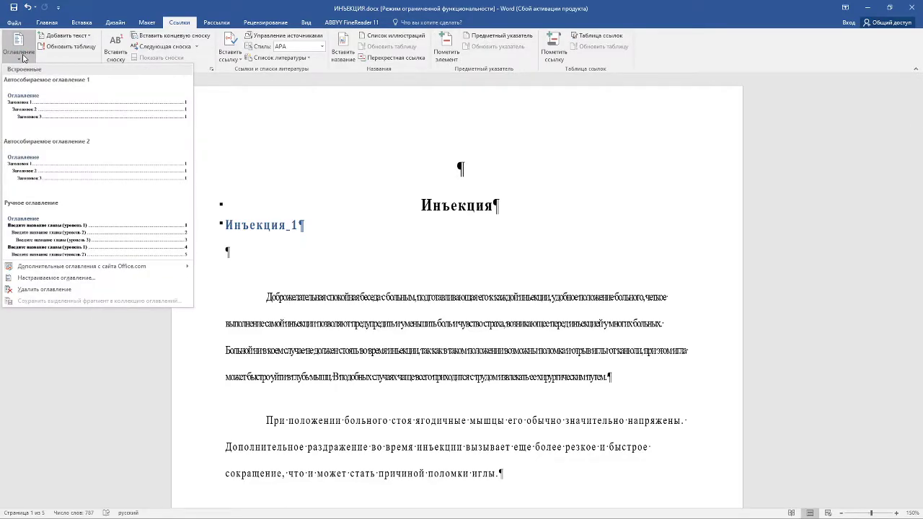
pyautogui.click(61, 109)
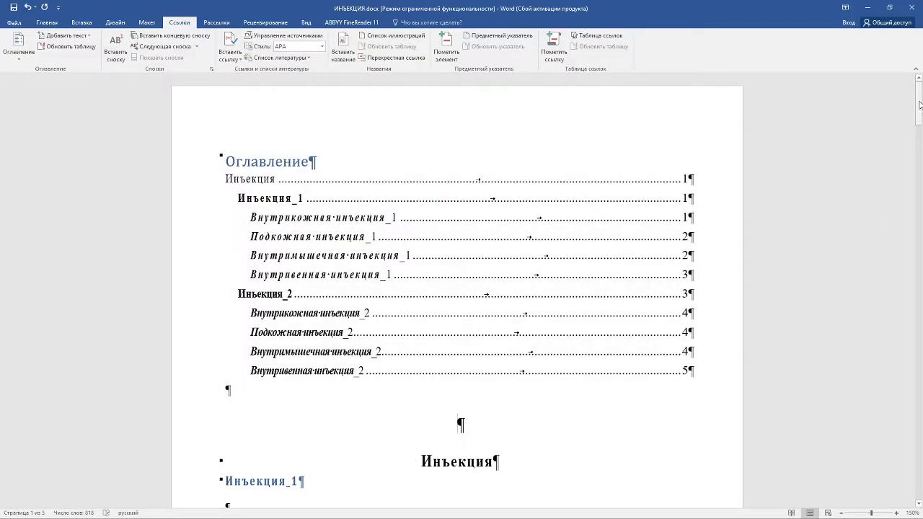
pyautogui.moveTo(920, 105)
pyautogui.mouseDown()
pyautogui.moveTo(922, 193)
pyautogui.moveTo(922, 101)
pyautogui.mouseUp()
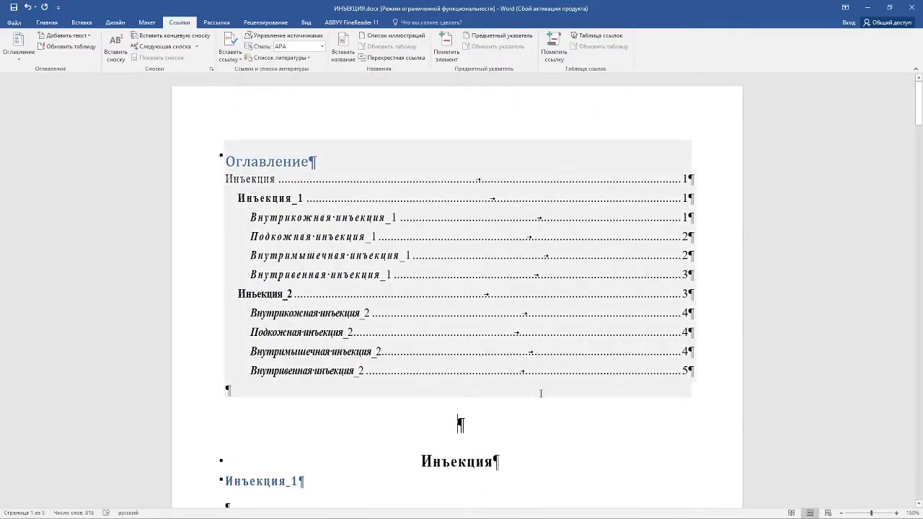
pyautogui.scroll(-1, 448, 423)
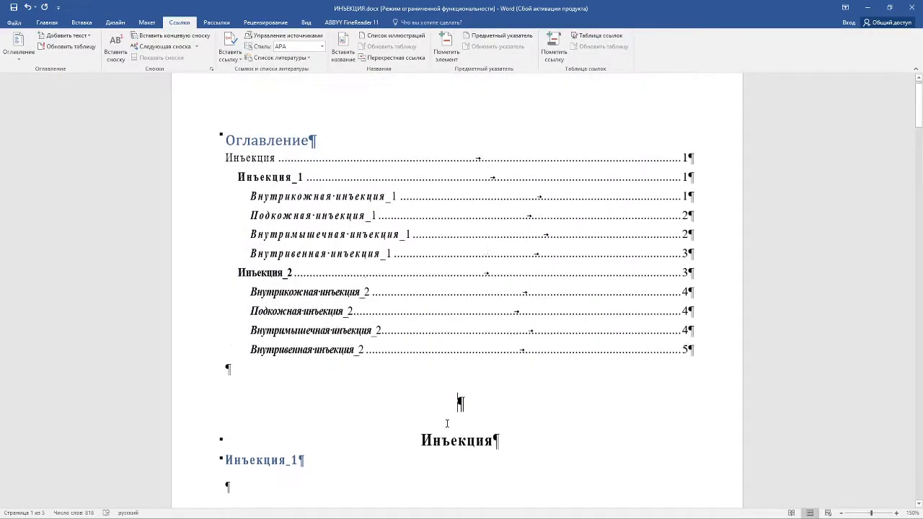
# Add empty paragraphs after the contents so the main text moves to page 2.
pyautogui.press('Return')
pyautogui.press('Return')
pyautogui.press('Return')
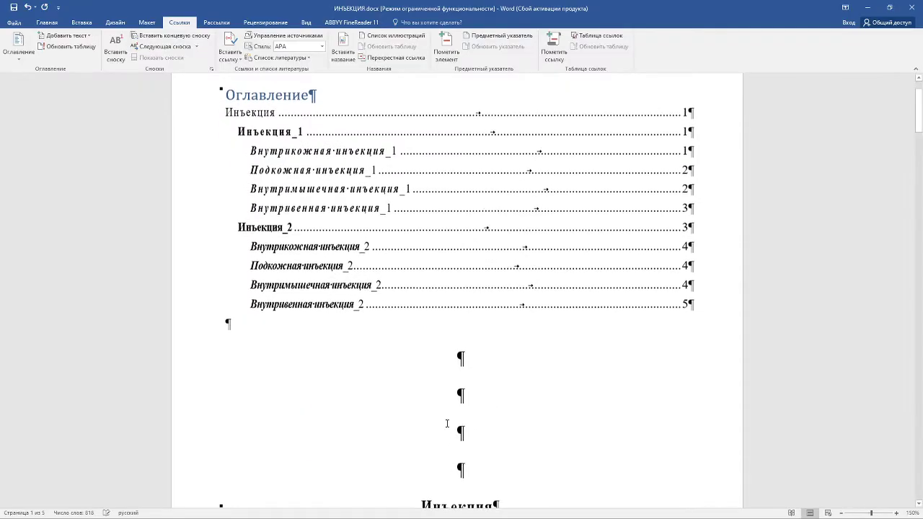
pyautogui.press('Return')
pyautogui.press('Return')
pyautogui.press('Return')
pyautogui.press('Return')
pyautogui.press('Return')
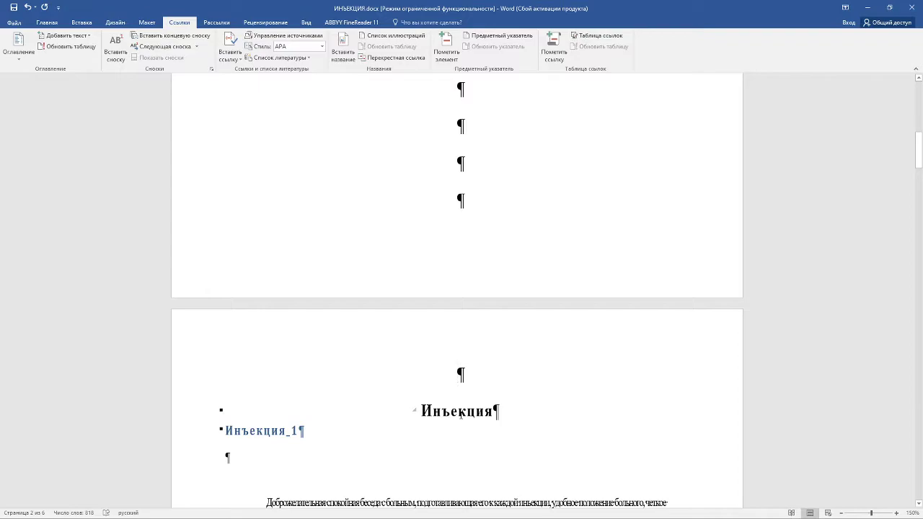
pyautogui.scroll(5, 461, 411)
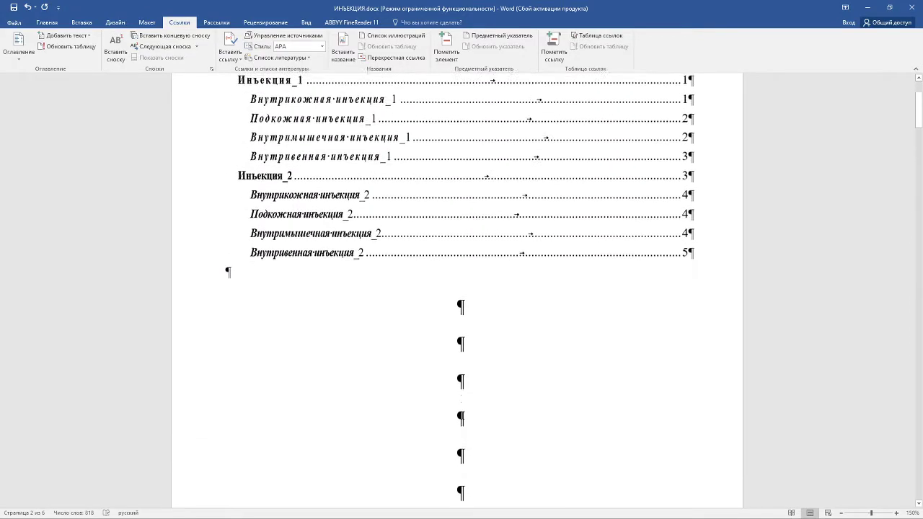
pyautogui.scroll(3, 670, 206)
# Update the entire table of contents so its page numbers run 2–6.
pyautogui.click(634, 207)
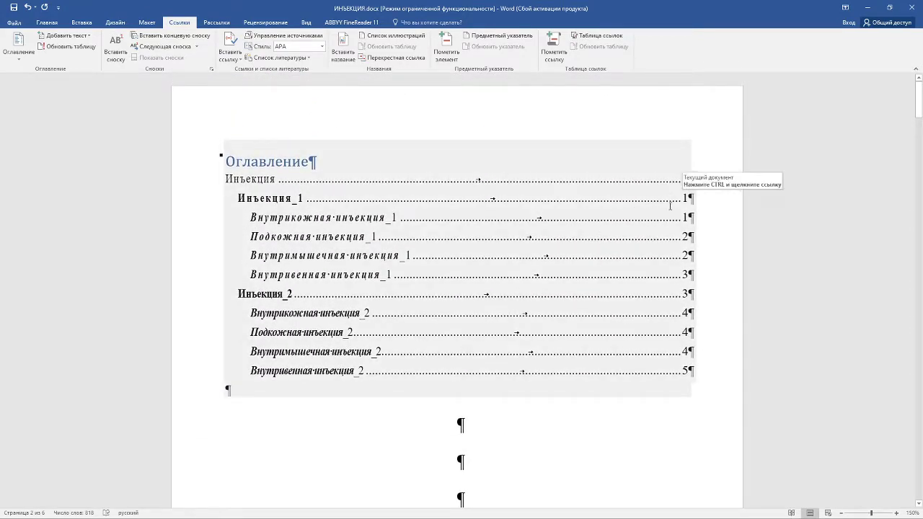
pyautogui.moveTo(685, 201); pyautogui.dragTo(682, 181)
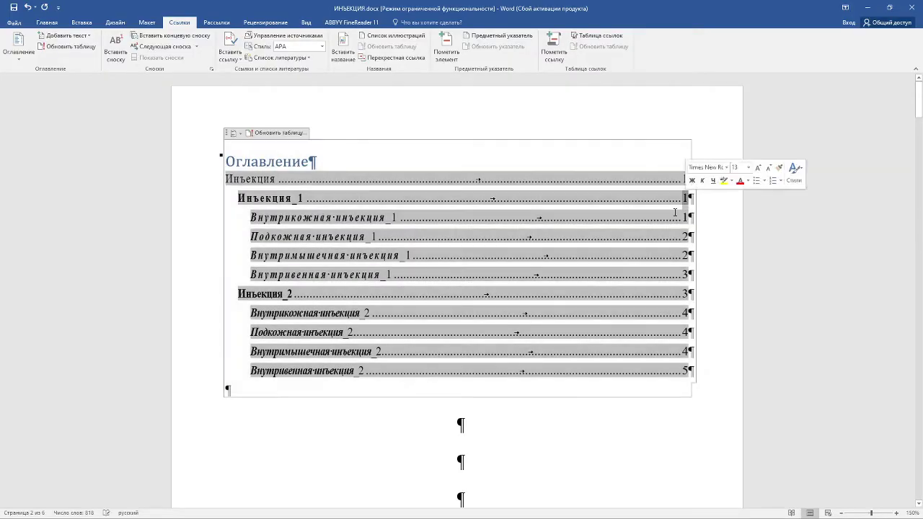
pyautogui.click(370, 199)
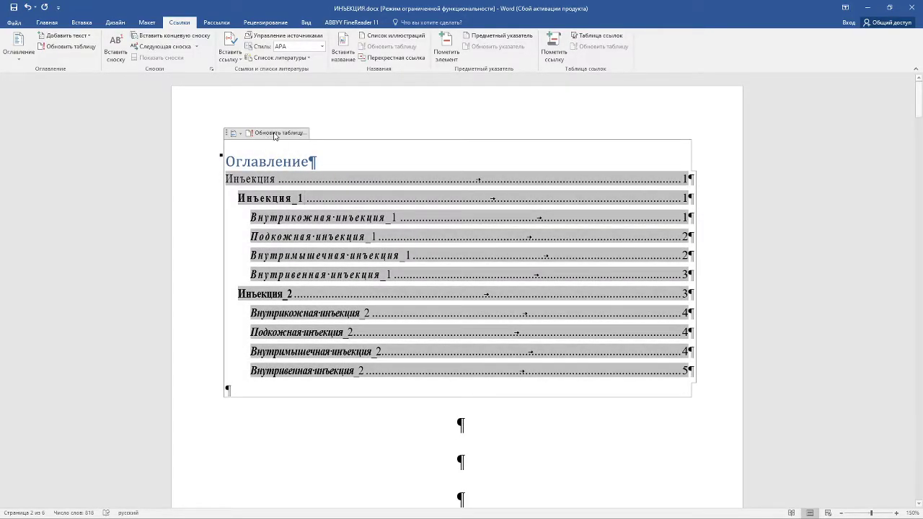
pyautogui.click(273, 134)
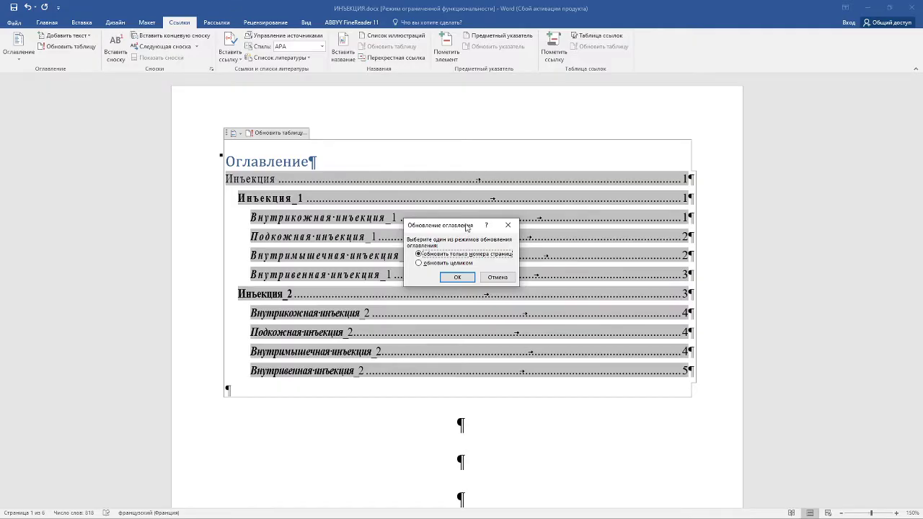
pyautogui.moveTo(467, 228); pyautogui.dragTo(458, 197)
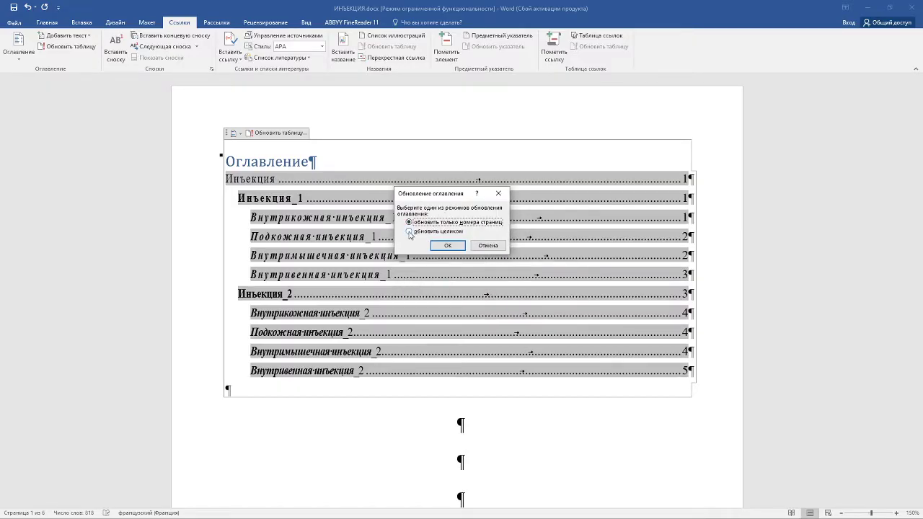
pyautogui.click(409, 232)
pyautogui.click(447, 245)
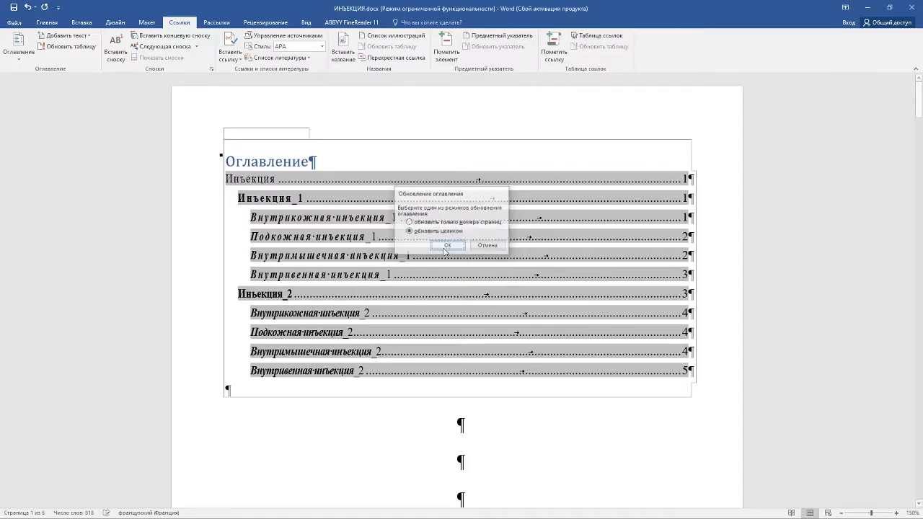
pyautogui.click(458, 424)
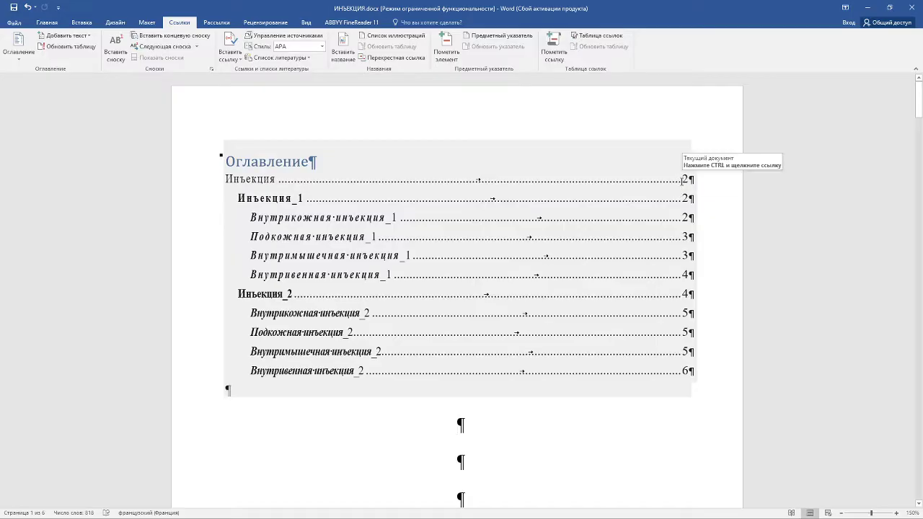
# Review the document pages and switch the keyboard layout with Alt+Shift.
pyautogui.click(683, 179)
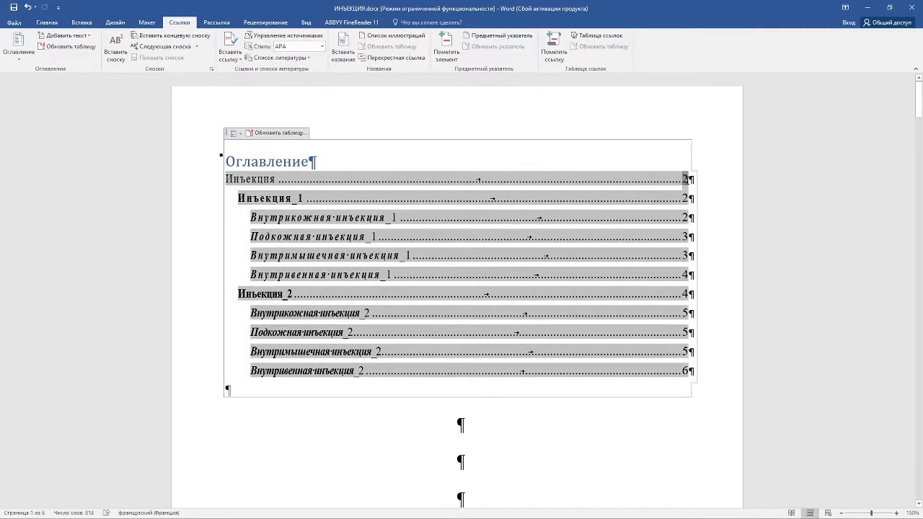
pyautogui.click(548, 469)
pyautogui.scroll(-2, 530, 454)
pyautogui.scroll(-5, 531, 454)
pyautogui.scroll(-6, 531, 454)
pyautogui.scroll(-1, 530, 454)
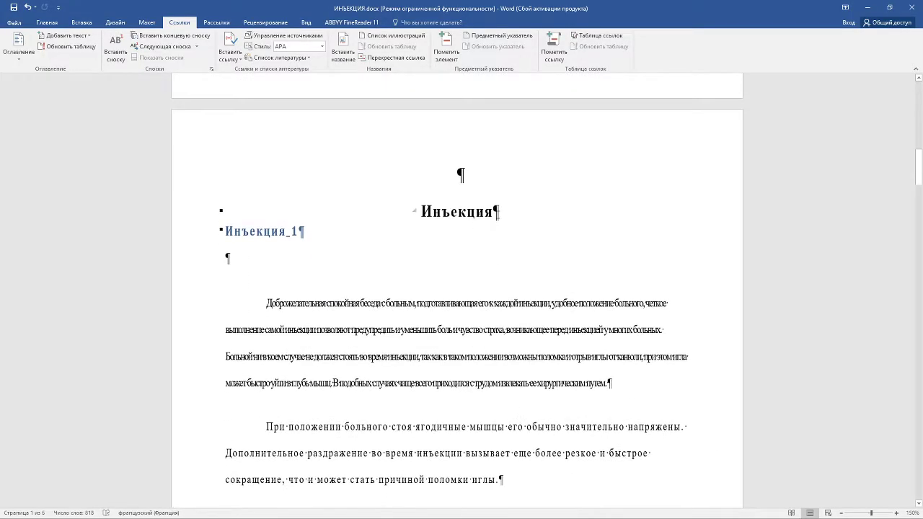
pyautogui.scroll(4, 495, 244)
pyautogui.scroll(5, 493, 244)
pyautogui.scroll(5, 492, 245)
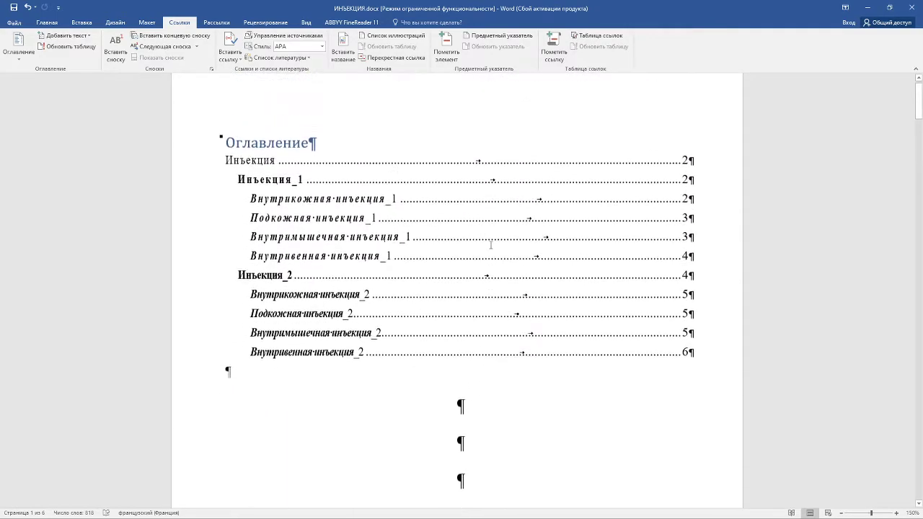
pyautogui.hotkey('alt', 'shift')
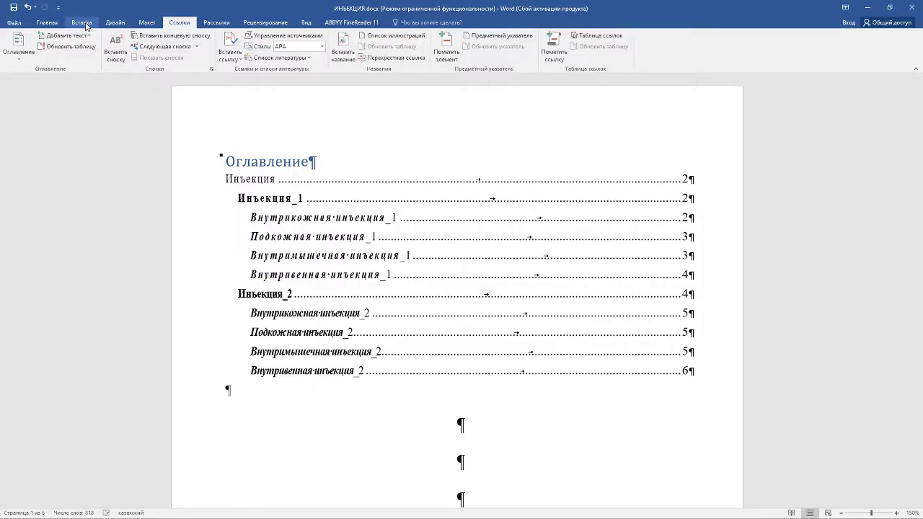
# Insert a Blank (Three Columns) page header.
pyautogui.click(83, 23)
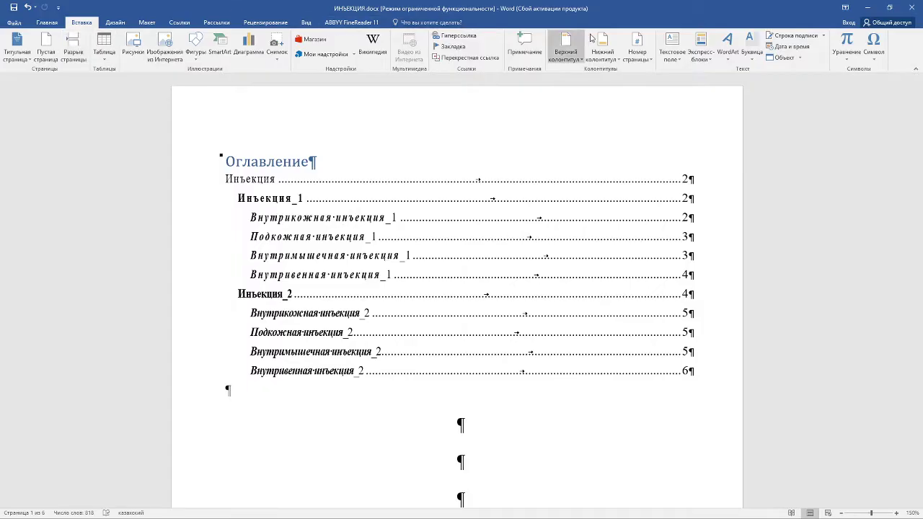
pyautogui.click(564, 62)
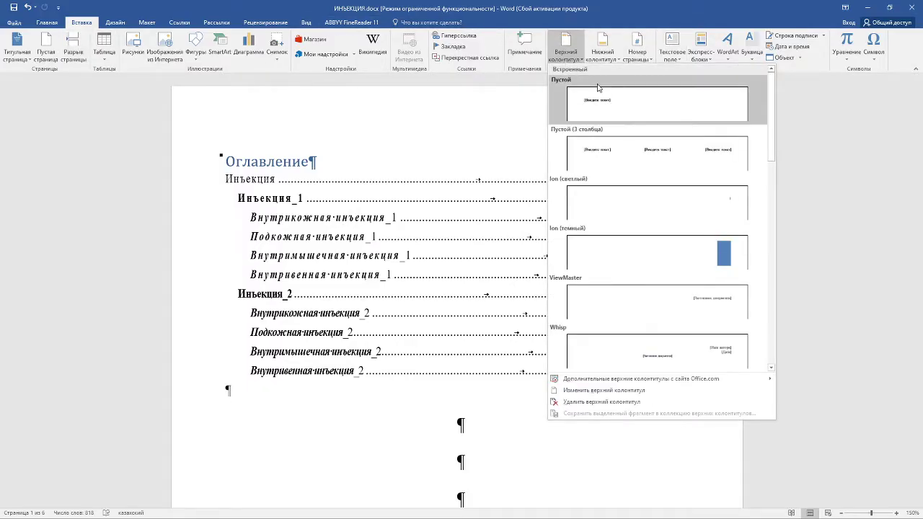
pyautogui.click(611, 155)
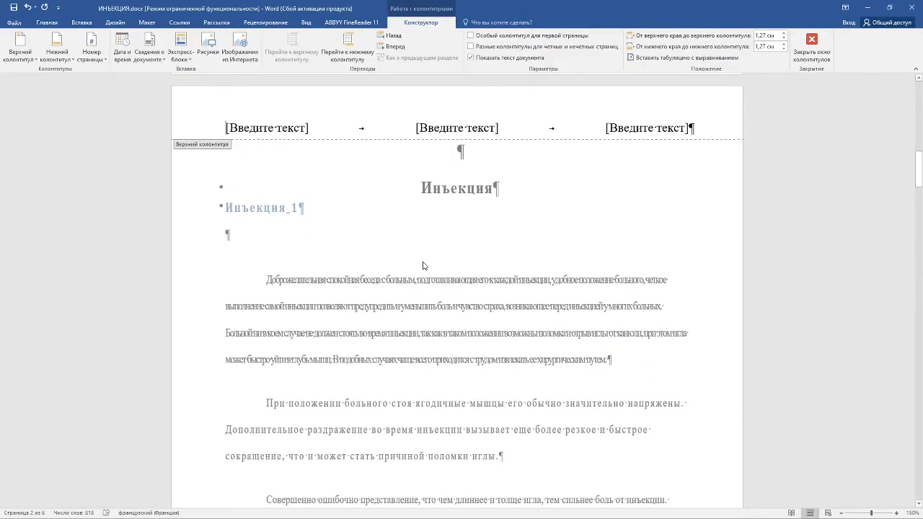
pyautogui.moveTo(920, 177); pyautogui.dragTo(919, 119)
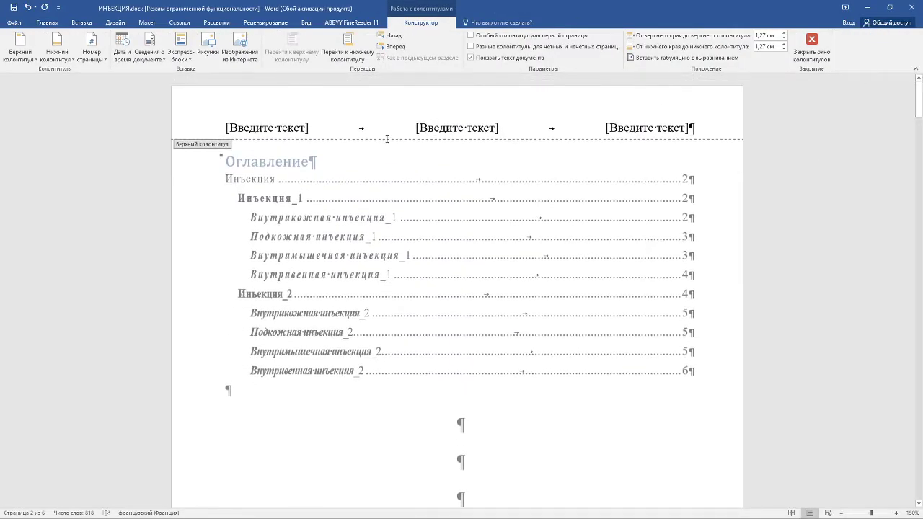
# Put a fixed, non-updating date 25/06/2021 in the header's left placeholder.
pyautogui.click(279, 127)
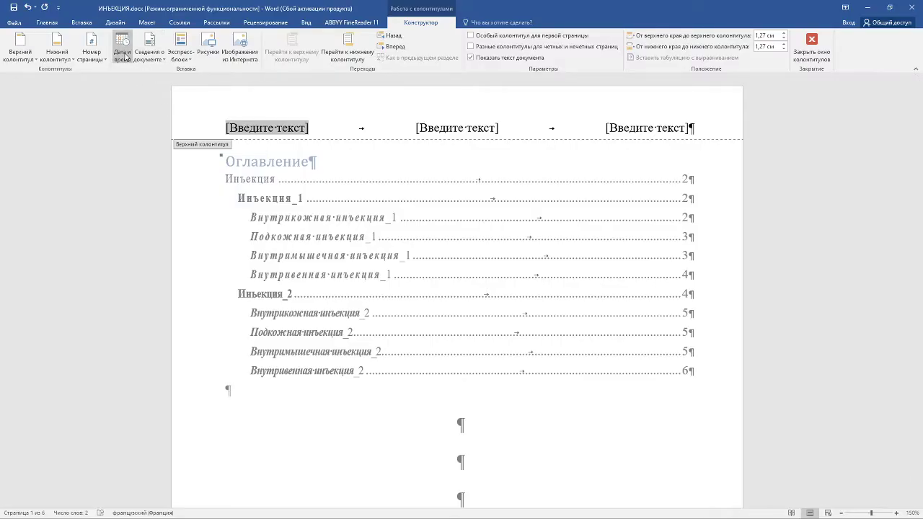
pyautogui.click(125, 56)
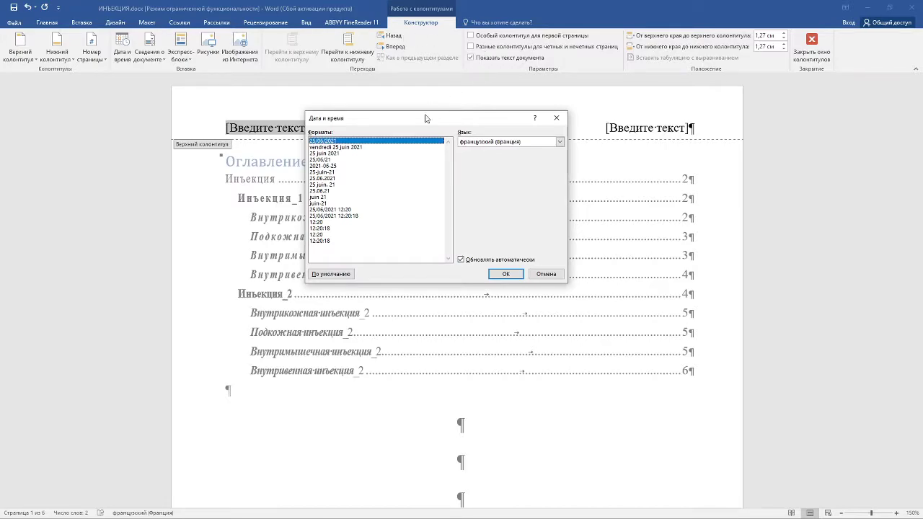
pyautogui.moveTo(426, 117); pyautogui.dragTo(417, 121)
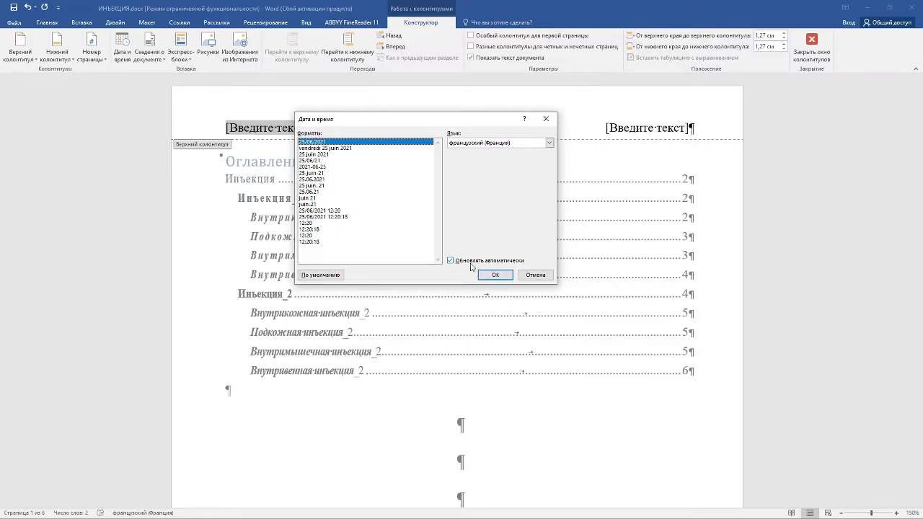
pyautogui.click(451, 263)
pyautogui.click(495, 276)
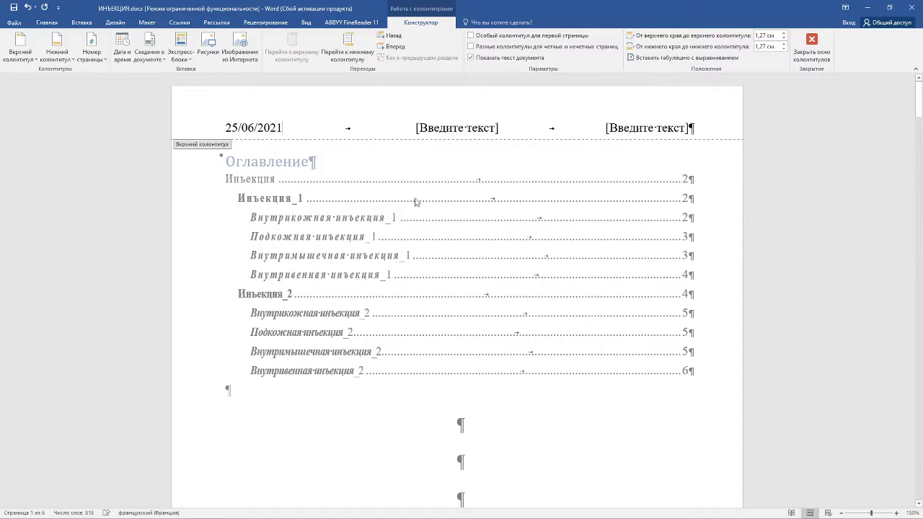
# Type Инъекция in the header's centre and delete the right placeholder text.
pyautogui.click(453, 127)
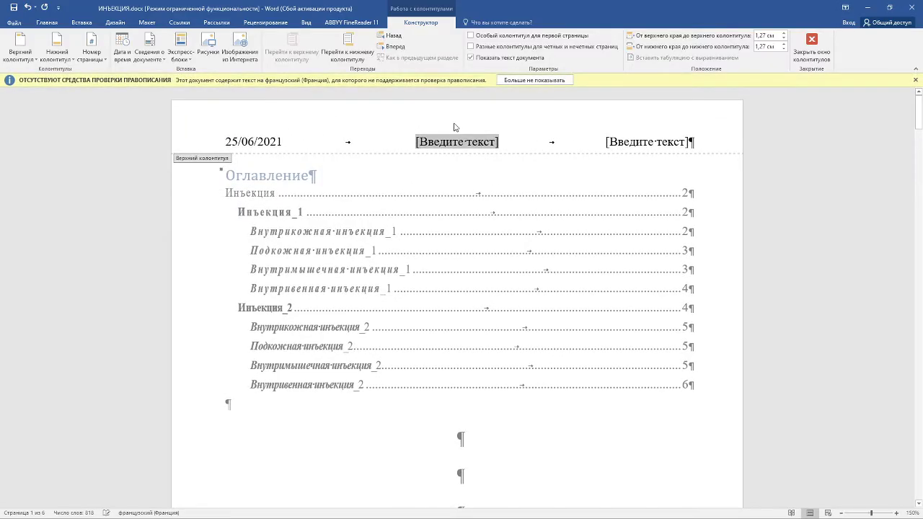
pyautogui.write('В')
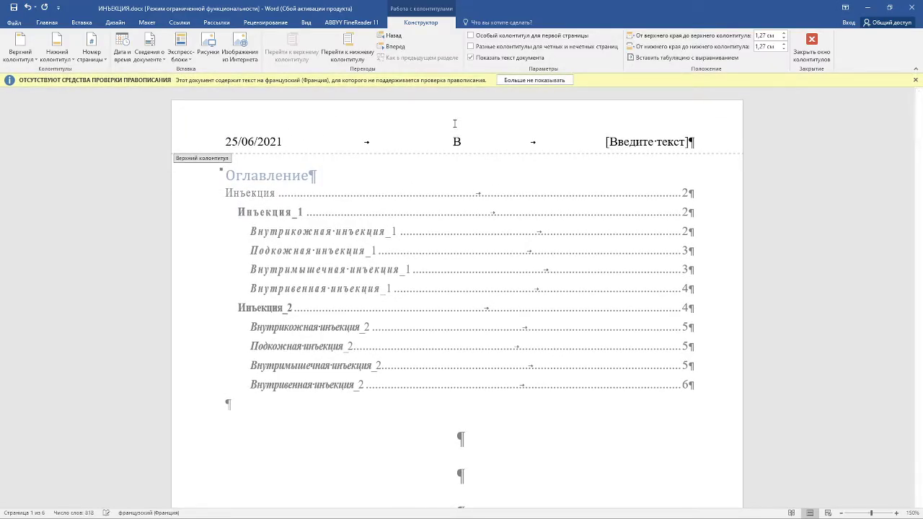
pyautogui.hotkey('alt', 'g')
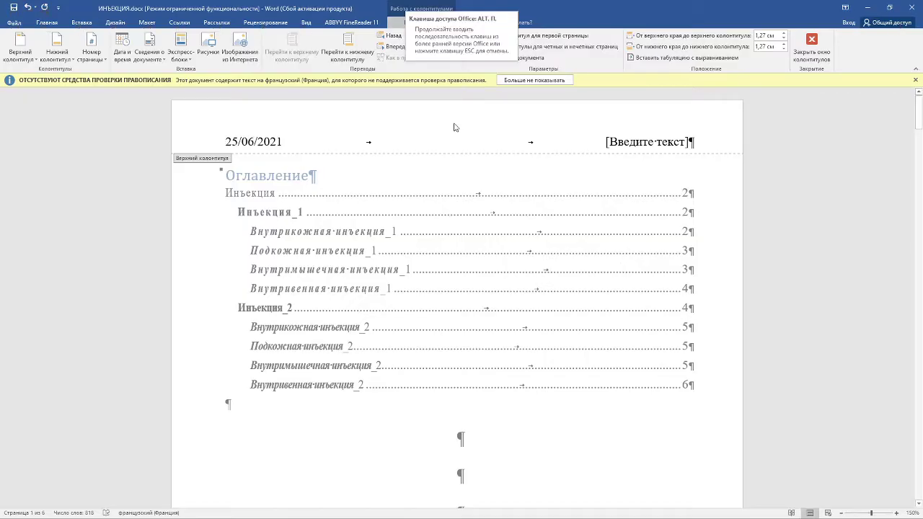
pyautogui.press('Escape')
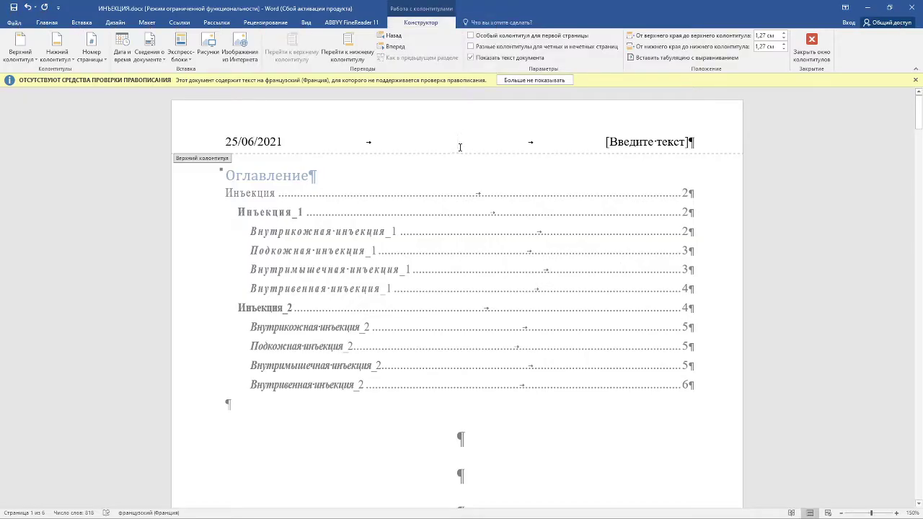
pyautogui.write('ормо')
pyautogui.press('BackSpace')
pyautogui.press('BackSpace')
pyautogui.press('BackSpace')
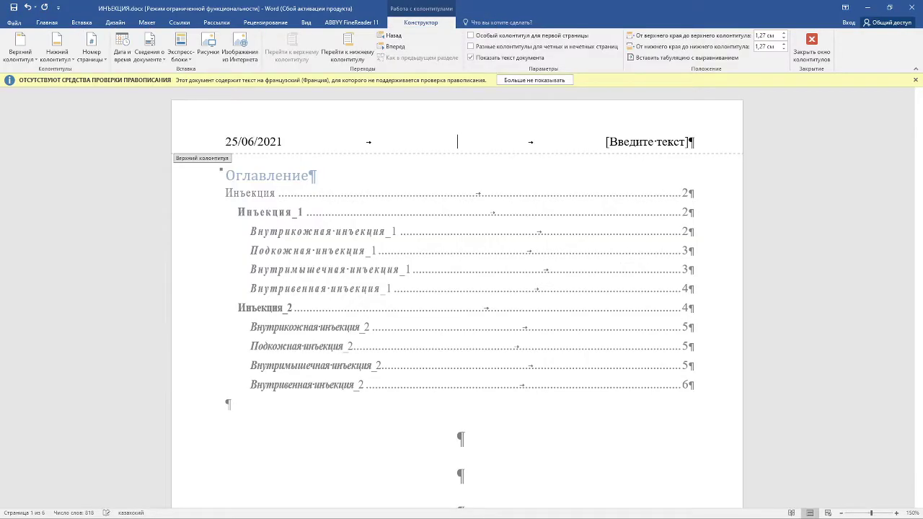
pyautogui.write('Инъек')
pyautogui.write('ция')
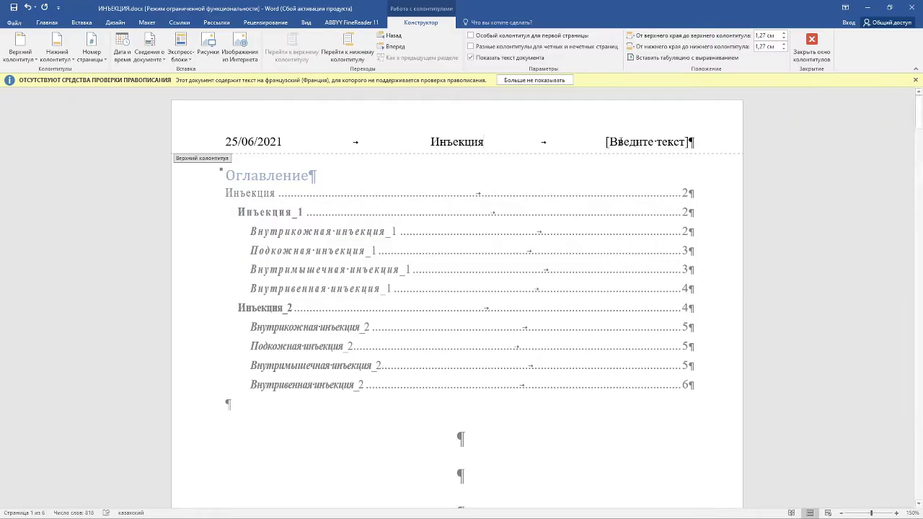
pyautogui.click(623, 142)
pyautogui.press('BackSpace')
pyautogui.press('BackSpace')
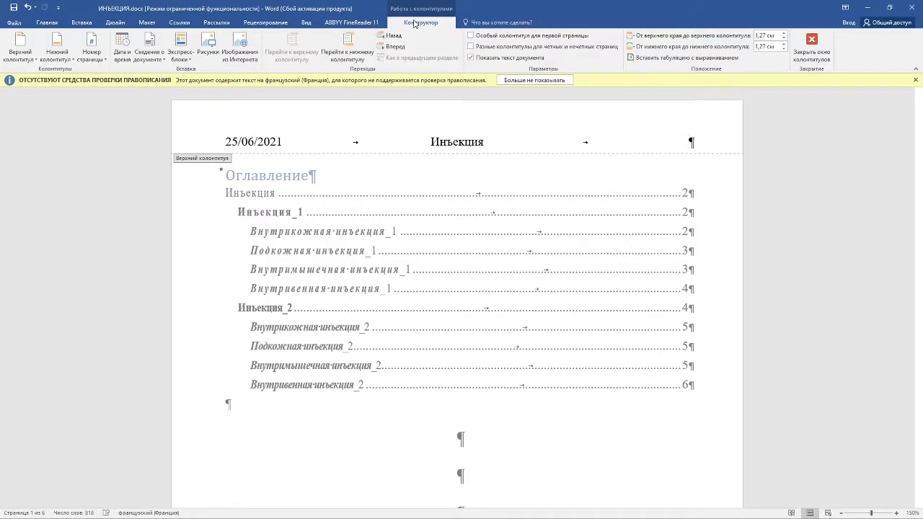
# Add a Page field in 1, 2, 3 format at the header's right, followed by ' бет'.
pyautogui.click(192, 61)
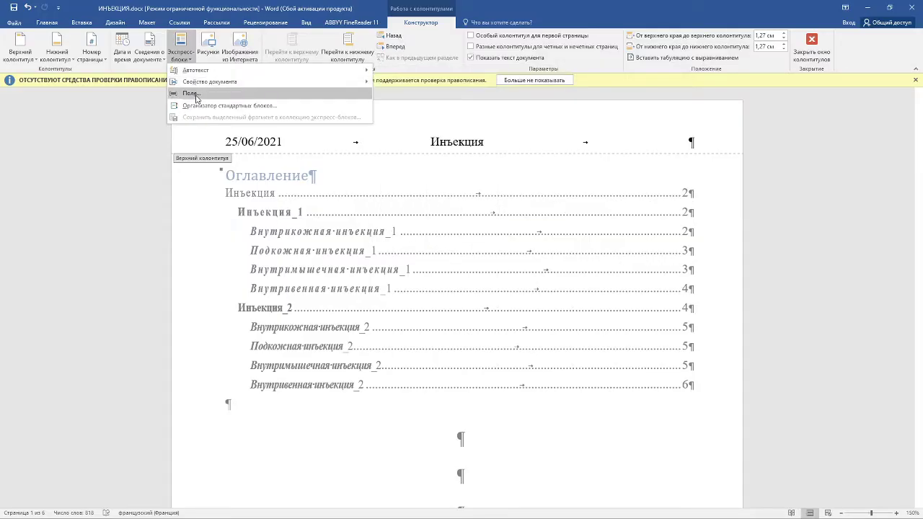
pyautogui.click(195, 94)
pyautogui.moveTo(375, 127); pyautogui.dragTo(343, 119)
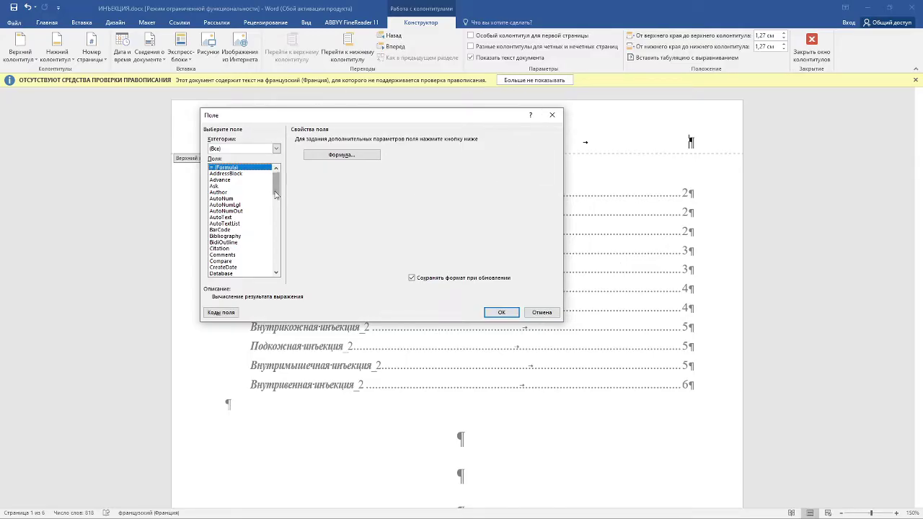
pyautogui.moveTo(275, 194); pyautogui.dragTo(273, 236)
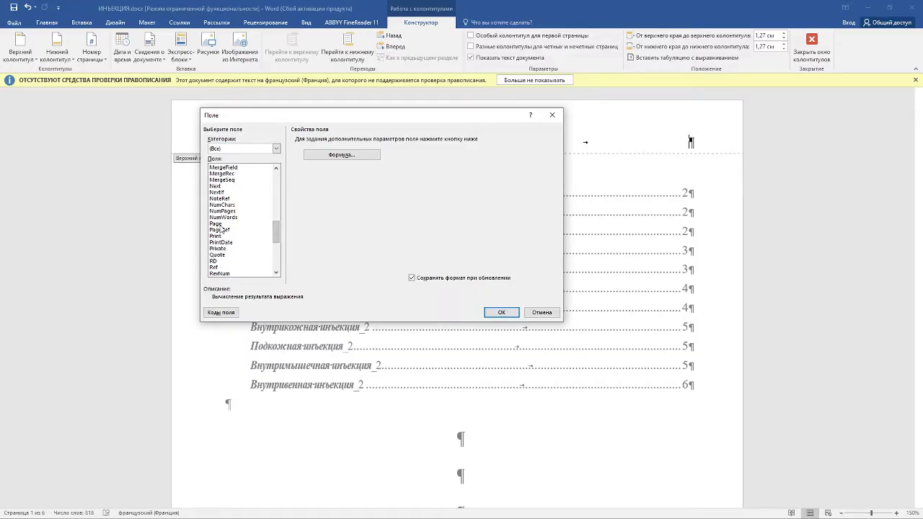
pyautogui.click(219, 224)
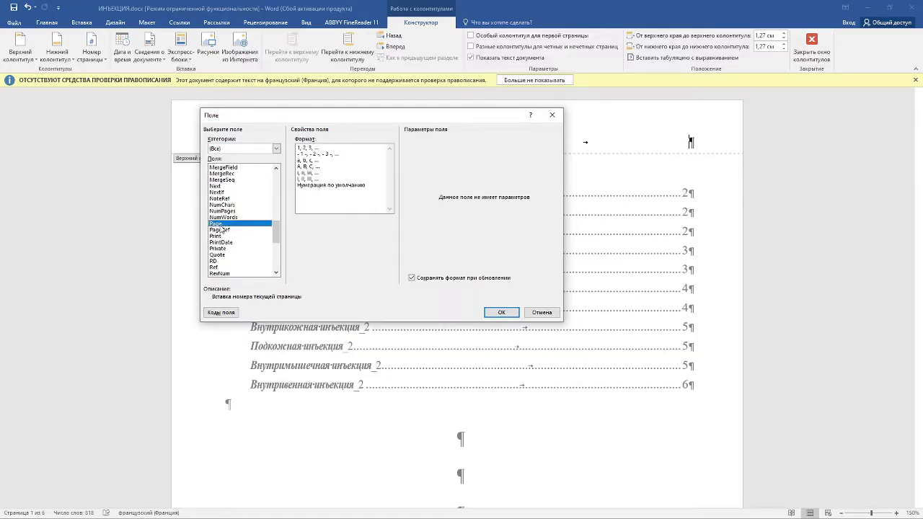
pyautogui.click(315, 149)
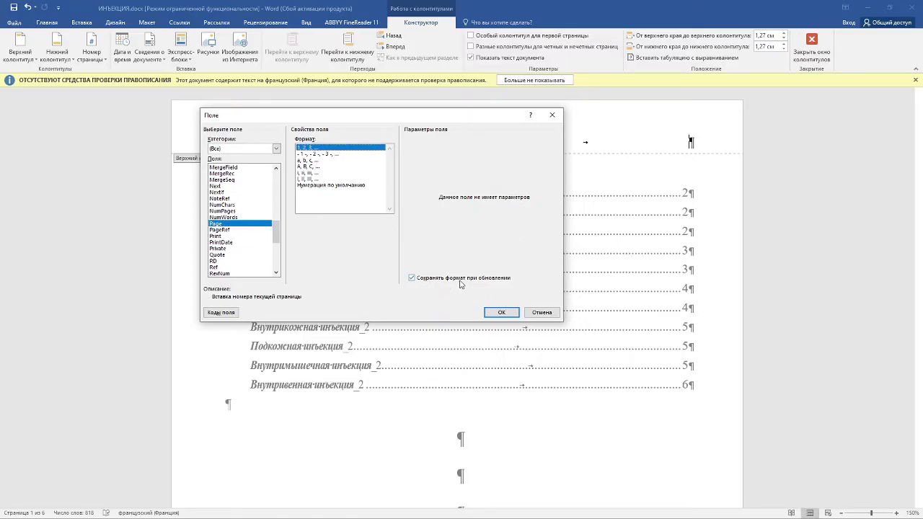
pyautogui.click(411, 277)
pyautogui.click(412, 278)
pyautogui.click(500, 313)
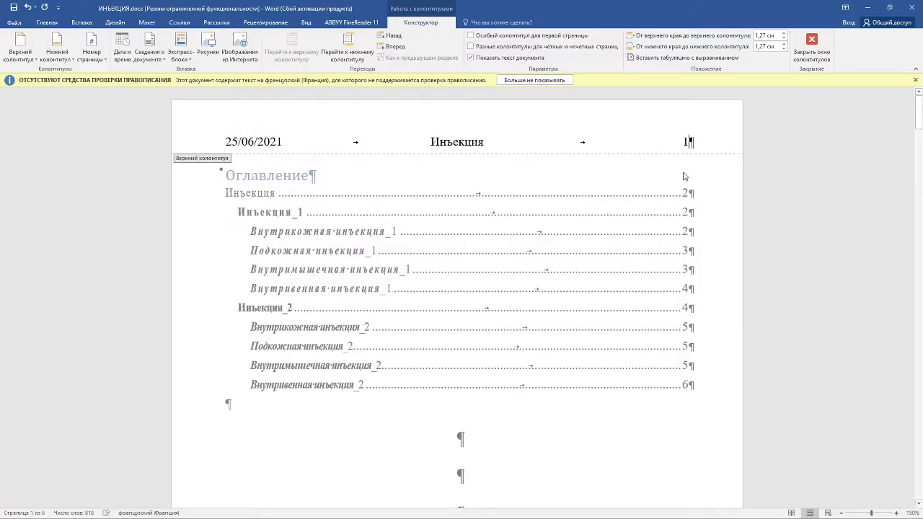
pyautogui.write(' бет')
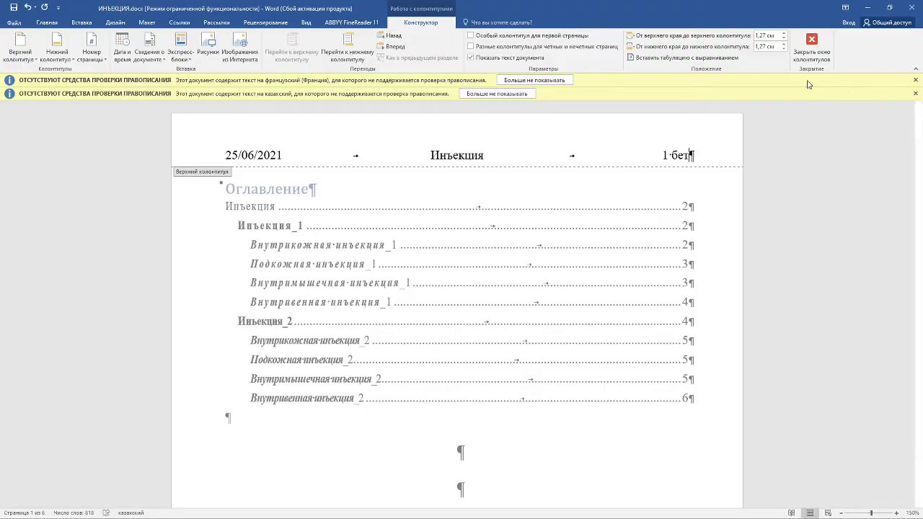
# Close header editing and scroll through the pages to check each shows its own number.
pyautogui.click(813, 60)
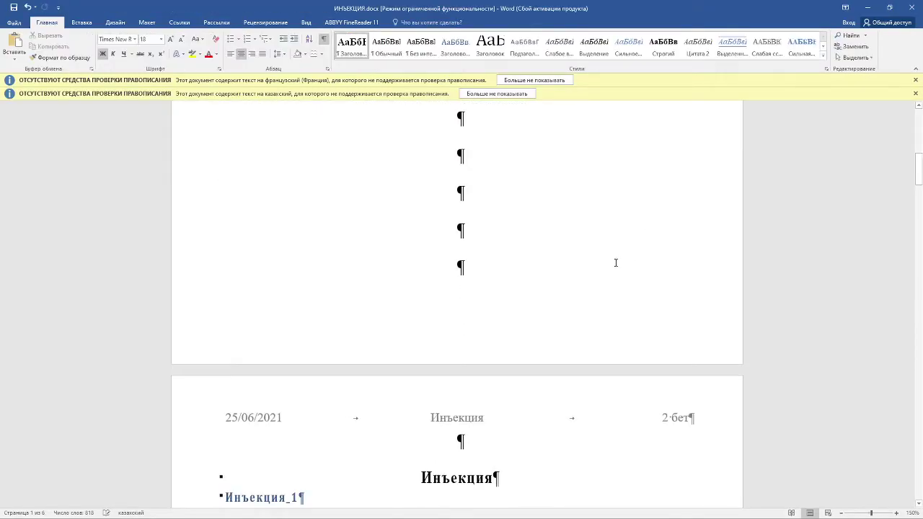
pyautogui.scroll(3, 616, 263)
pyautogui.scroll(-5, 615, 263)
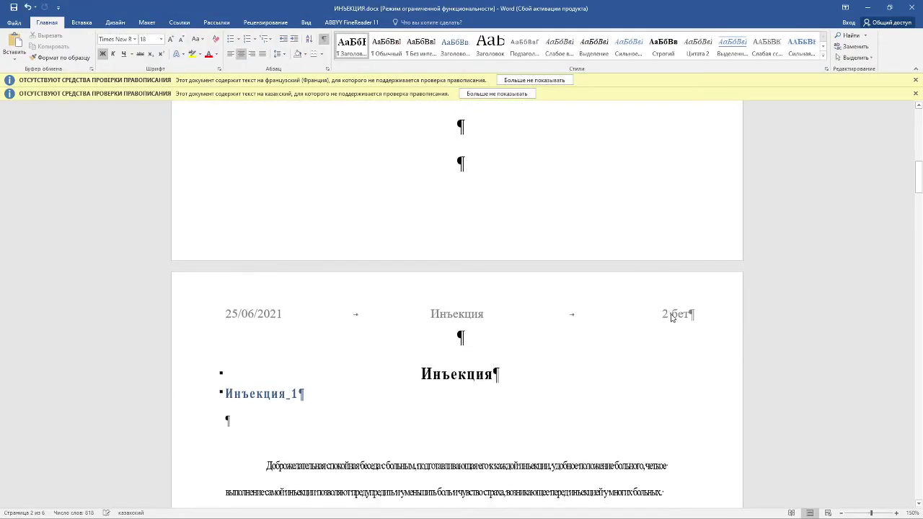
pyautogui.scroll(-1, 671, 318)
pyautogui.scroll(-5, 671, 317)
pyautogui.scroll(-3, 672, 317)
pyautogui.scroll(-2, 674, 317)
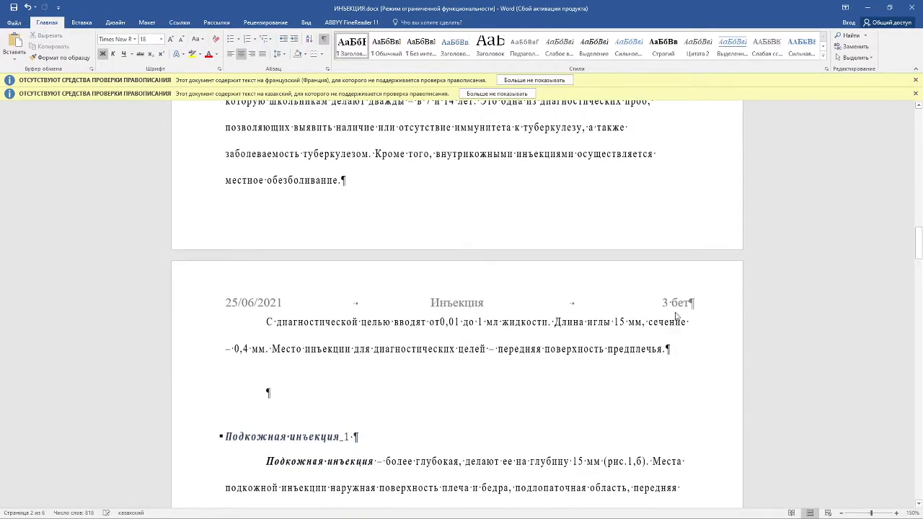
pyautogui.scroll(4, 610, 330)
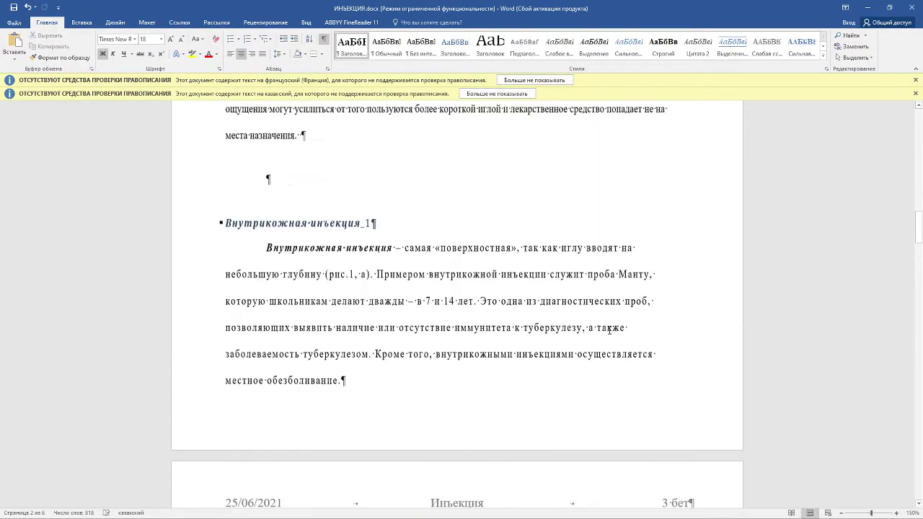
pyautogui.scroll(4, 793, 310)
pyautogui.scroll(4, 868, 301)
pyautogui.moveTo(921, 190); pyautogui.dragTo(920, 123)
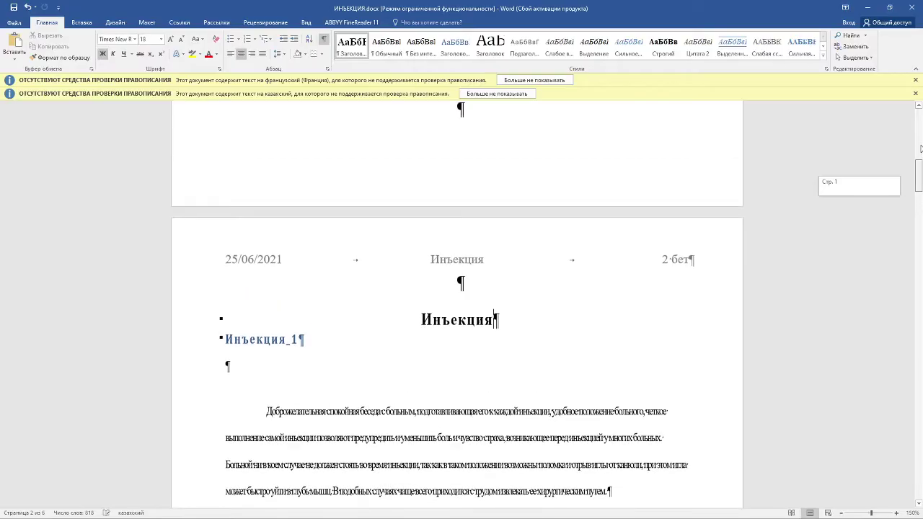
# Follow the table-of-contents entry to jump to the Инъекция_2 section.
pyautogui.click(354, 254)
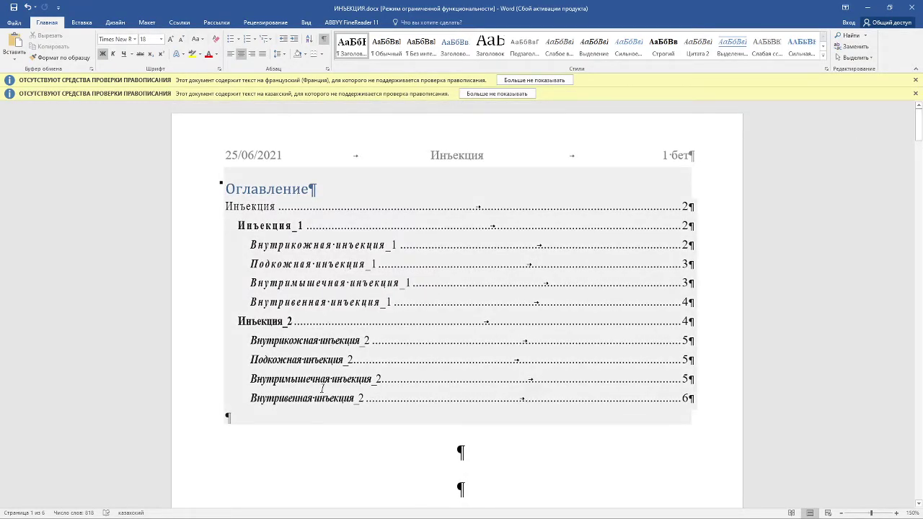
pyautogui.keyDown('ctrl'); pyautogui.click(278, 325); pyautogui.keyUp('ctrl')
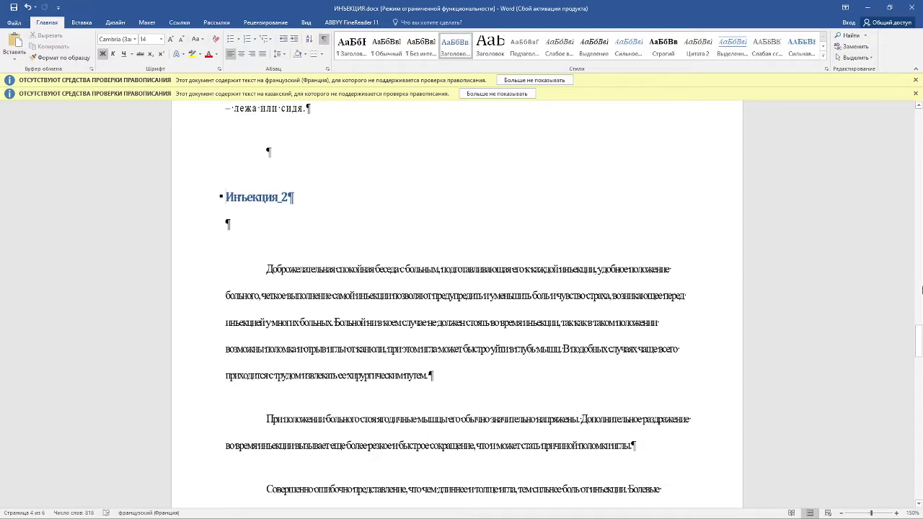
pyautogui.moveTo(920, 336)
pyautogui.mouseDown()
pyautogui.moveTo(919, 368)
pyautogui.moveTo(919, 124)
pyautogui.mouseUp()
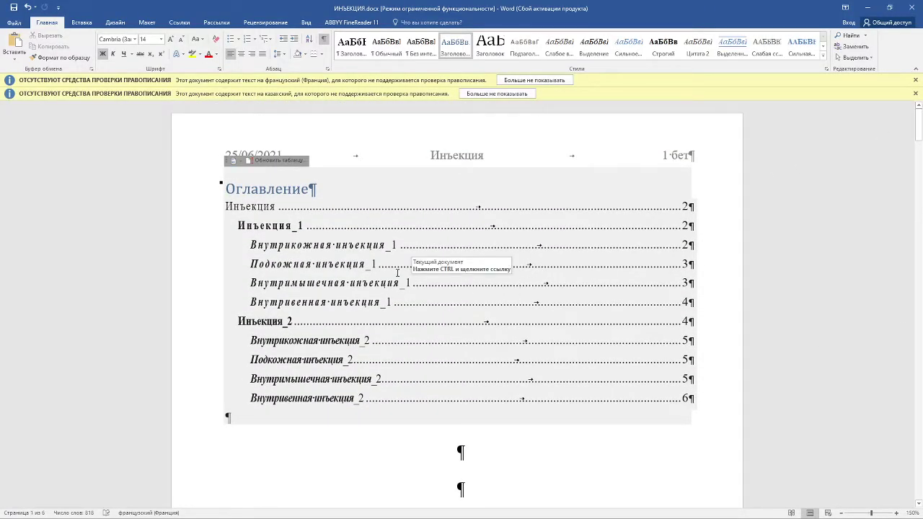
# Close ИНЪЕКЦИЯ.docx without saving, open MS Wordтағы есептеулер.docx, and dismiss the activation notice.
pyautogui.click(916, 7)
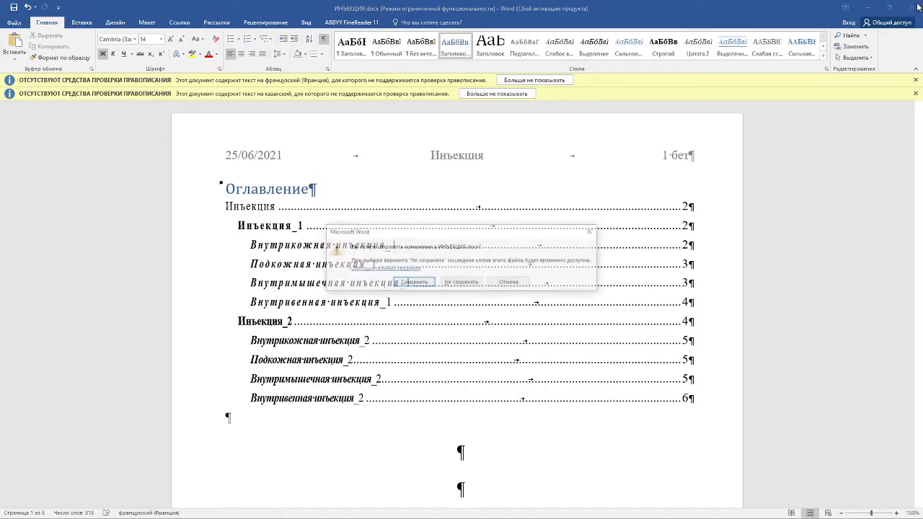
pyautogui.click(471, 286)
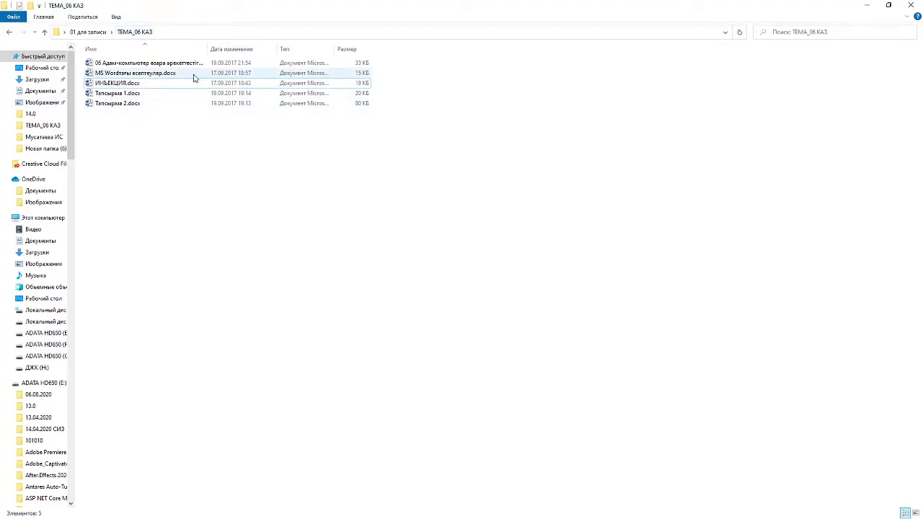
pyautogui.doubleClick(169, 76)
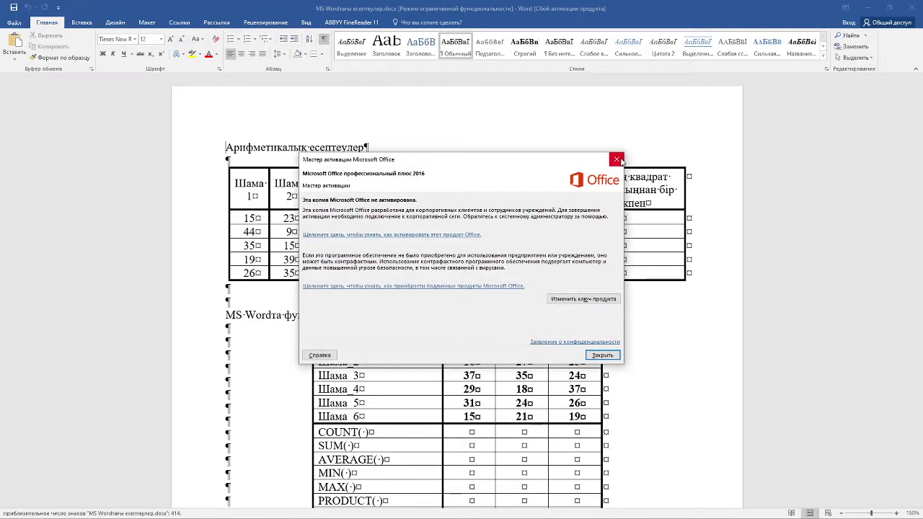
pyautogui.click(619, 159)
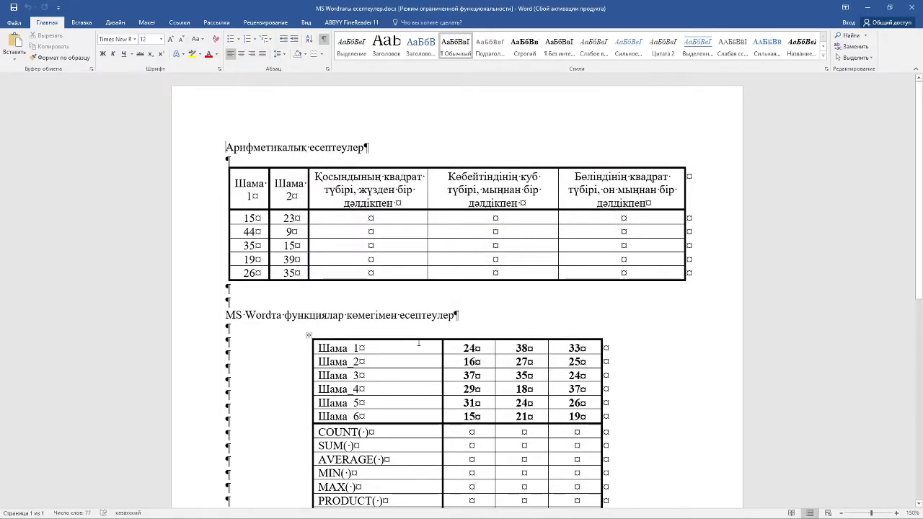
# Select the Шама 1, Шама 2 and calculation columns to review the table's structure.
pyautogui.scroll(-4, 418, 343)
pyautogui.scroll(4, 418, 343)
pyautogui.moveTo(250, 189)
pyautogui.mouseDown()
pyautogui.moveTo(251, 245)
pyautogui.moveTo(388, 215)
pyautogui.mouseUp()
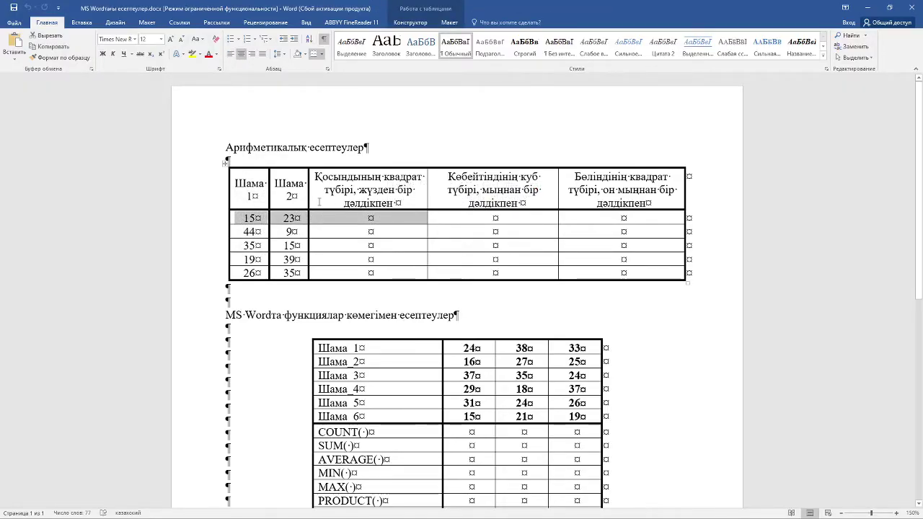
pyautogui.hotkey('alt', 'shift')
pyautogui.click(243, 185)
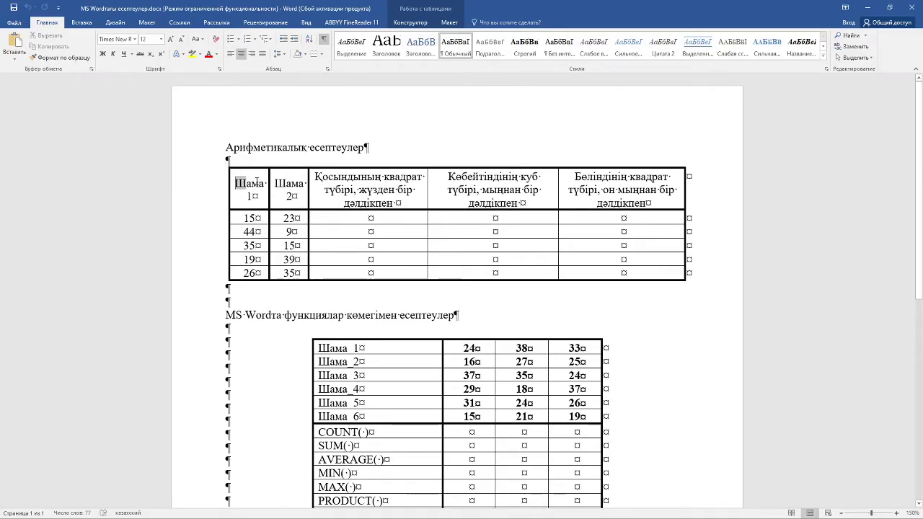
pyautogui.moveTo(236, 181)
pyautogui.mouseDown()
pyautogui.moveTo(265, 197)
pyautogui.moveTo(236, 182)
pyautogui.mouseUp()
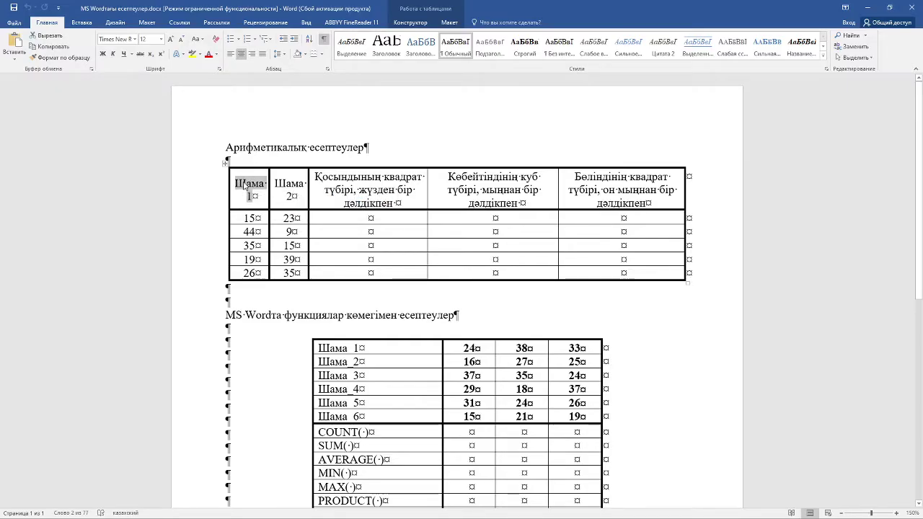
pyautogui.moveTo(280, 180); pyautogui.dragTo(288, 259)
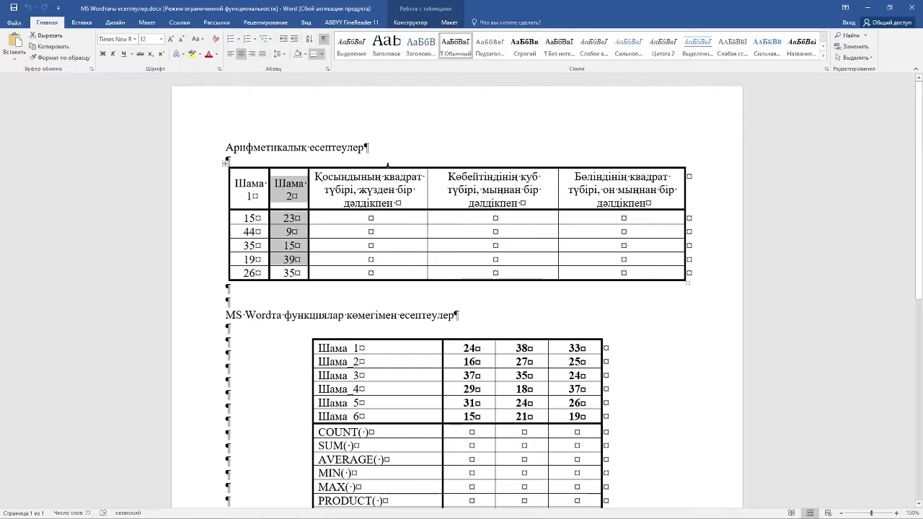
pyautogui.moveTo(369, 181); pyautogui.dragTo(371, 259)
pyautogui.moveTo(495, 180); pyautogui.dragTo(496, 259)
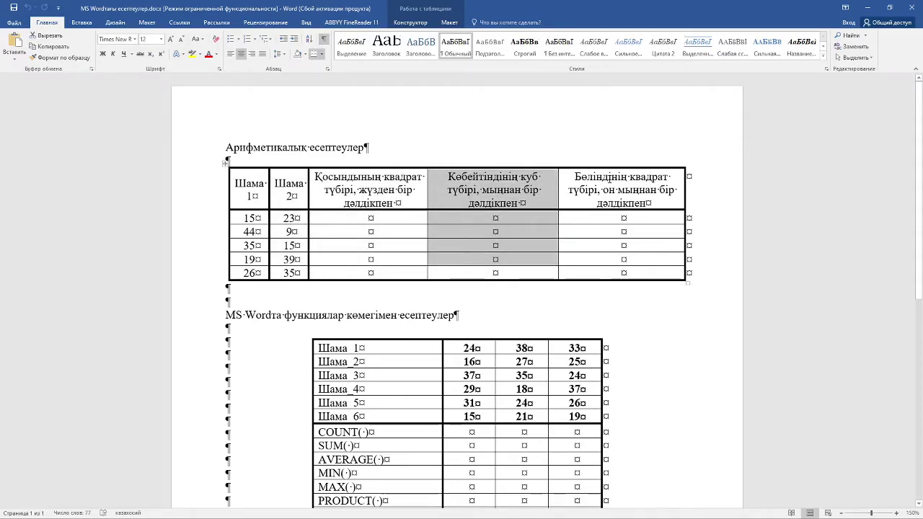
pyautogui.moveTo(622, 180); pyautogui.dragTo(624, 259)
# Highlight Шама 1 values 15, 44, 35, 19, 26 and Шама 2 values 23, 9, 15, 39, 35.
pyautogui.doubleClick(246, 184)
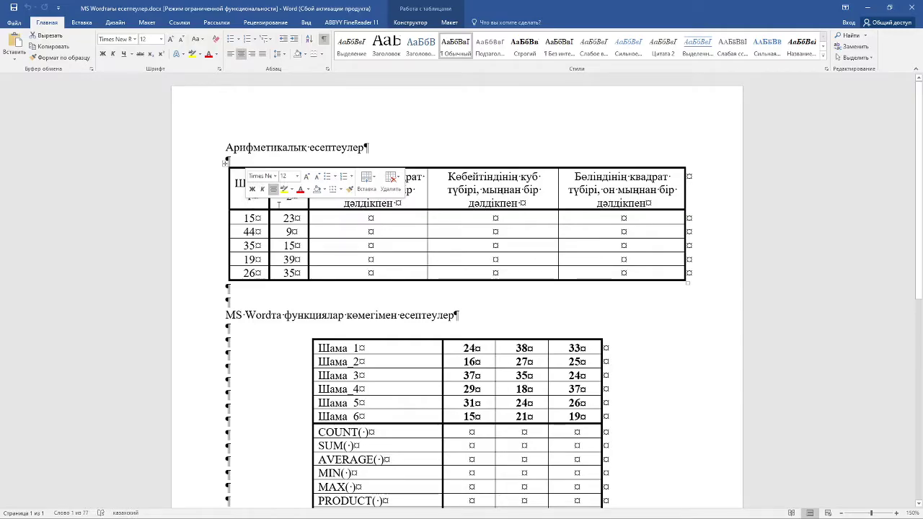
pyautogui.doubleClick(251, 218)
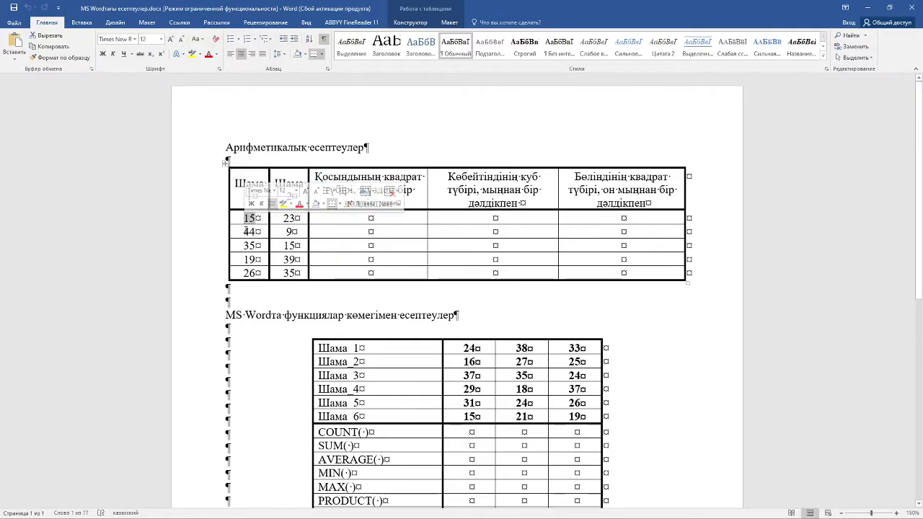
pyautogui.doubleClick(249, 232)
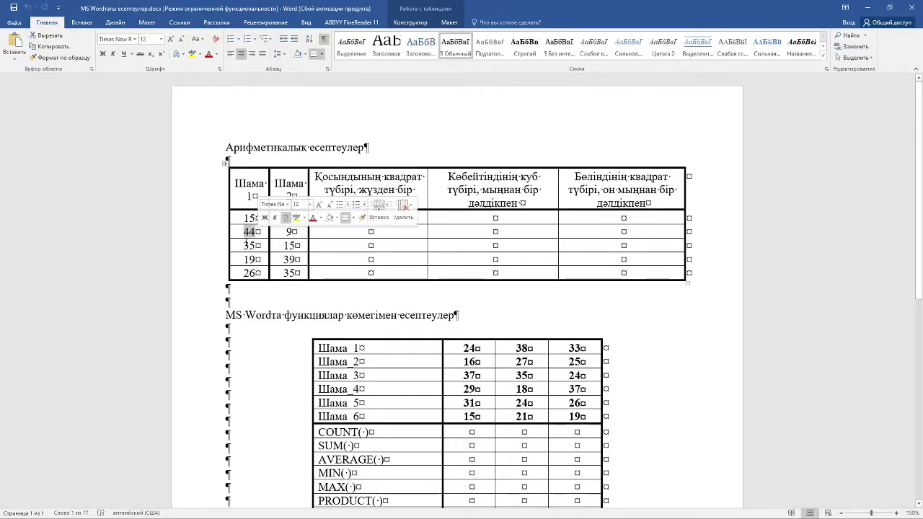
pyautogui.doubleClick(243, 245)
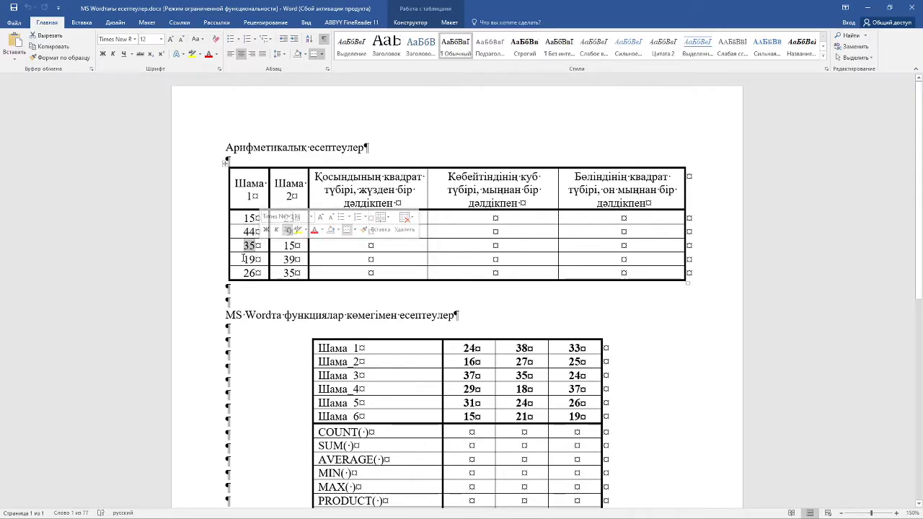
pyautogui.doubleClick(247, 259)
pyautogui.doubleClick(252, 273)
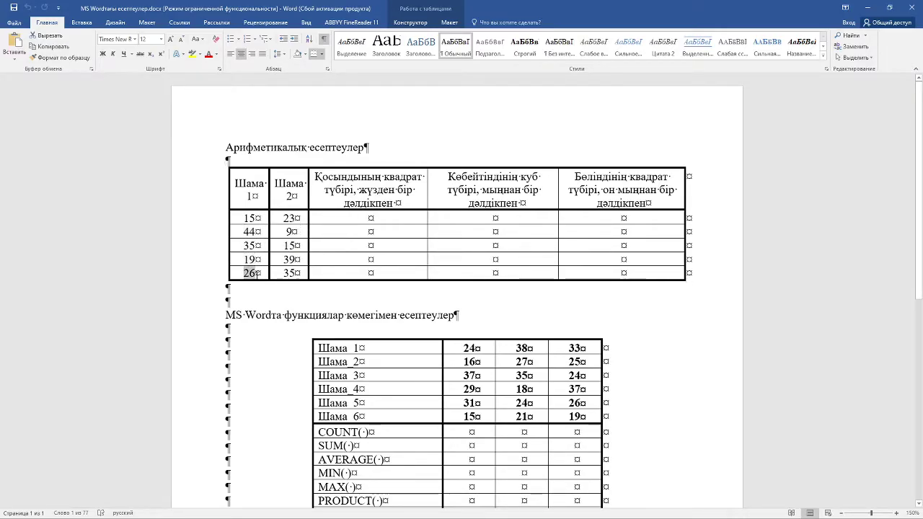
pyautogui.moveTo(288, 185); pyautogui.dragTo(292, 272)
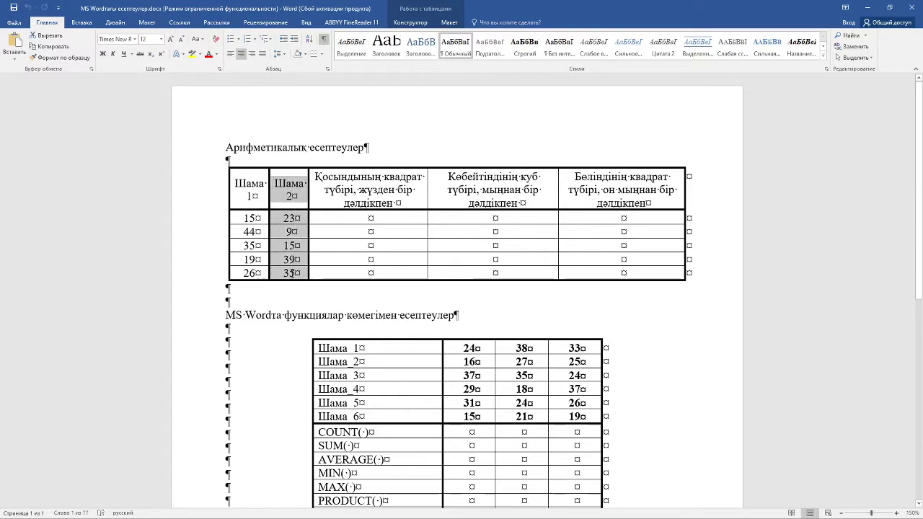
pyautogui.moveTo(276, 183); pyautogui.dragTo(300, 203)
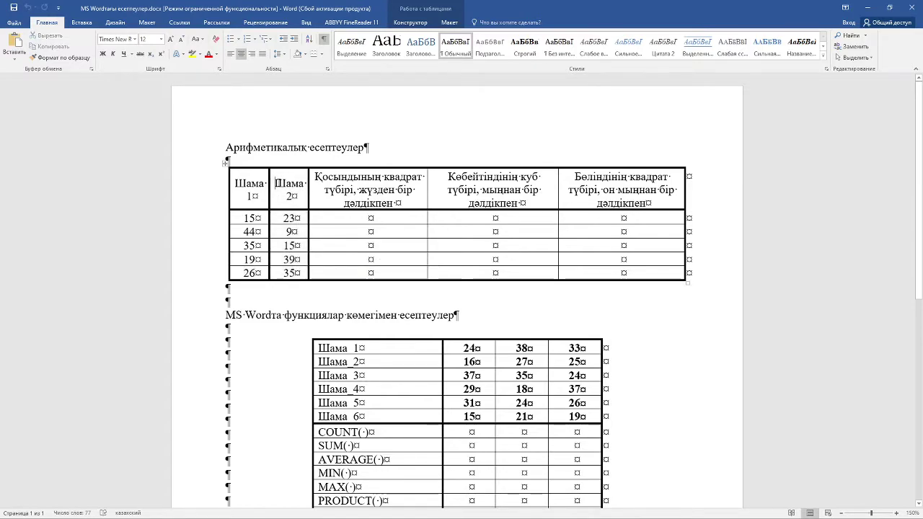
pyautogui.doubleClick(289, 218)
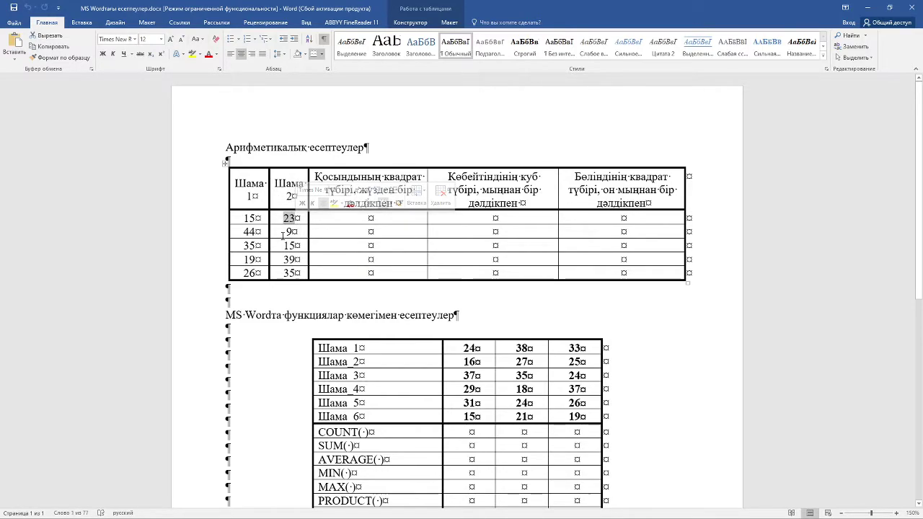
pyautogui.doubleClick(288, 232)
pyautogui.doubleClick(288, 245)
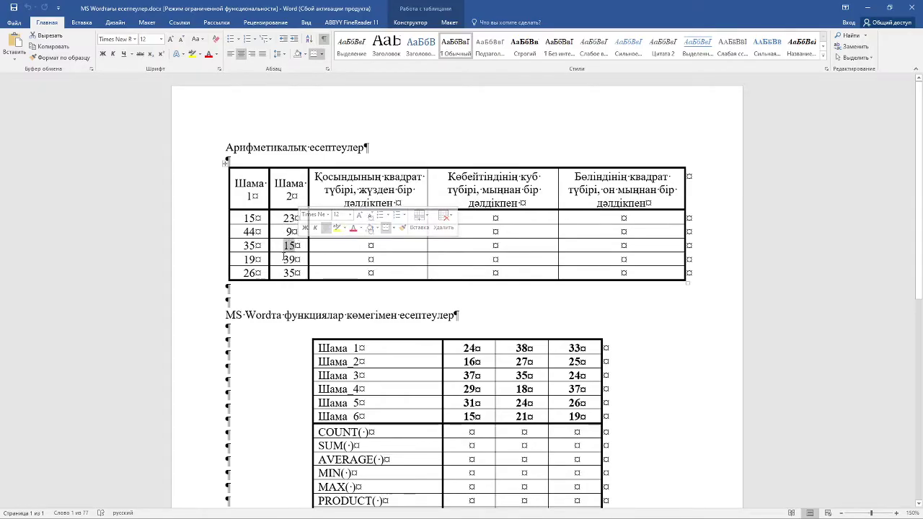
pyautogui.doubleClick(287, 259)
pyautogui.doubleClick(289, 272)
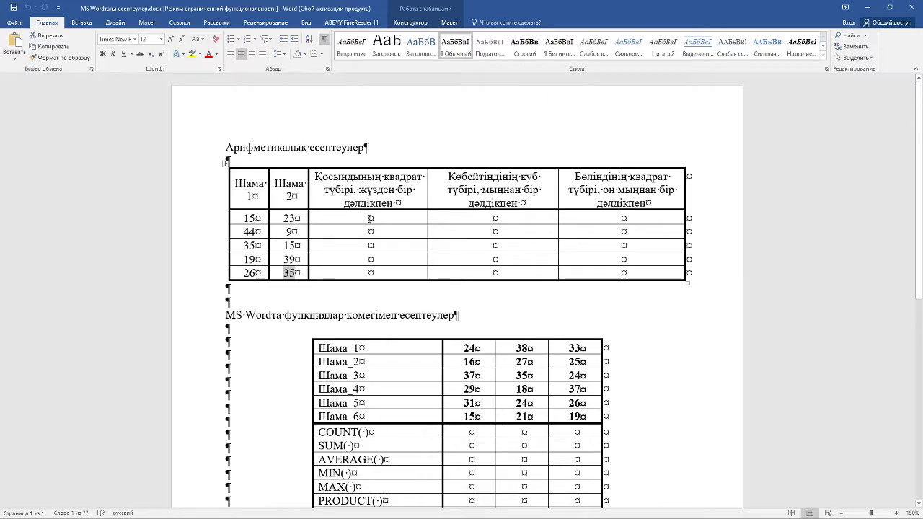
# Place the cursor in the first square-root result cell and show the table Layout tab.
pyautogui.click(371, 218)
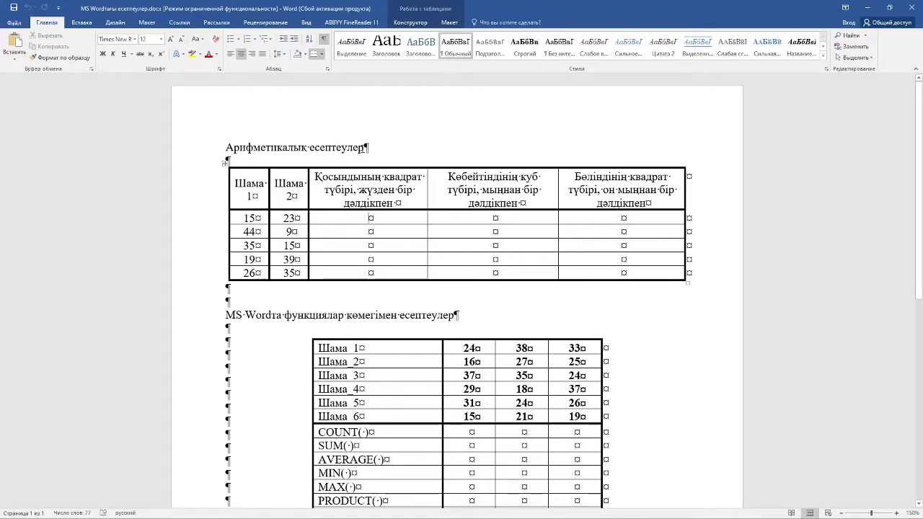
pyautogui.click(227, 161)
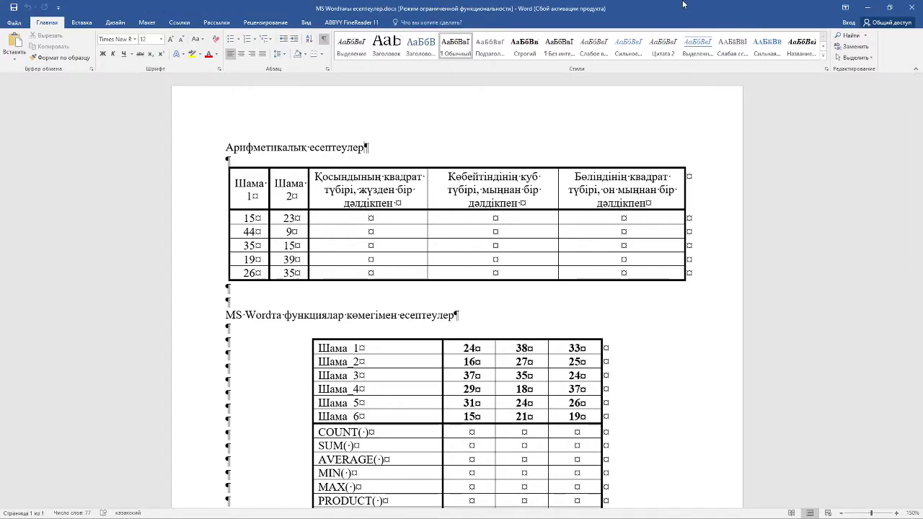
pyautogui.click(370, 217)
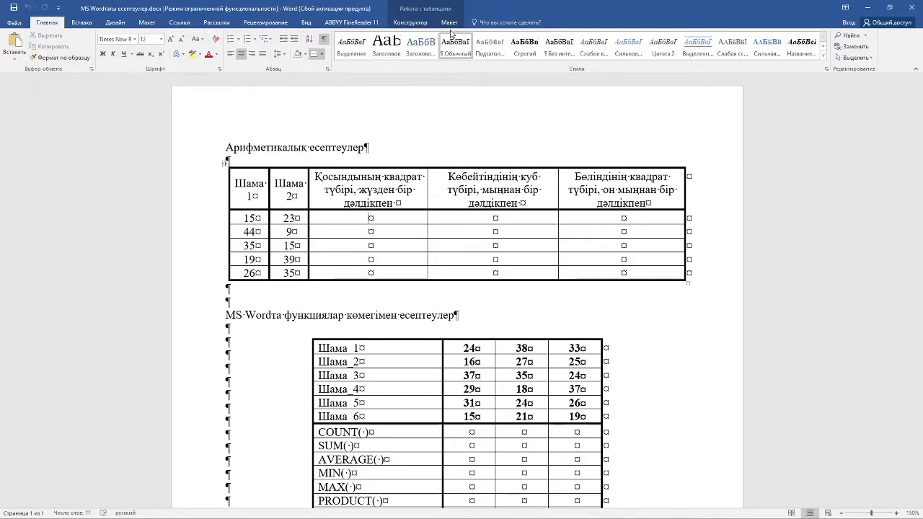
pyautogui.click(450, 23)
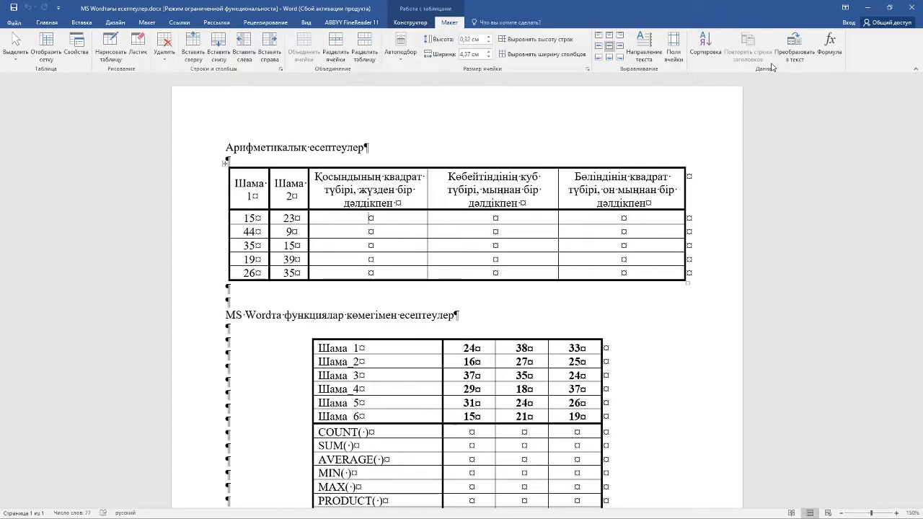
# Write a square-root-of-sum formula ending ^(1/2) in the Formula dialog with number format 0,00.
pyautogui.click(828, 46)
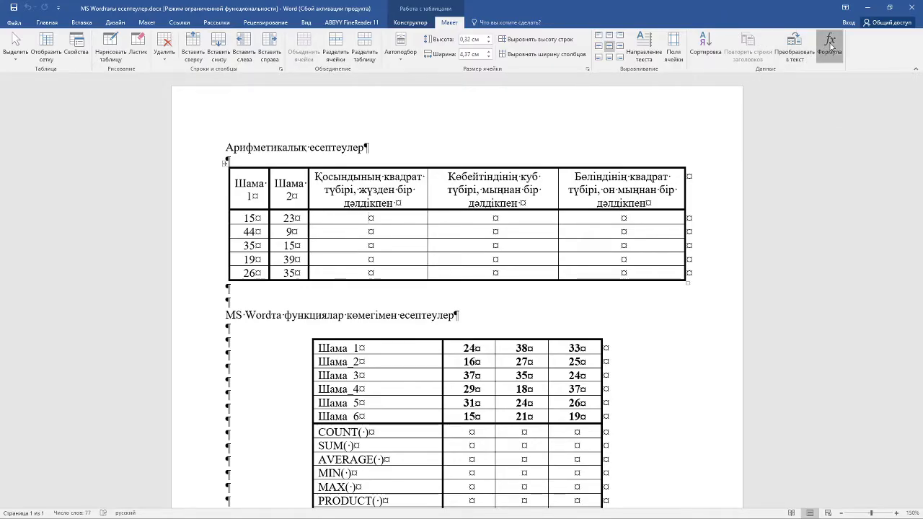
pyautogui.moveTo(597, 88); pyautogui.dragTo(525, 98)
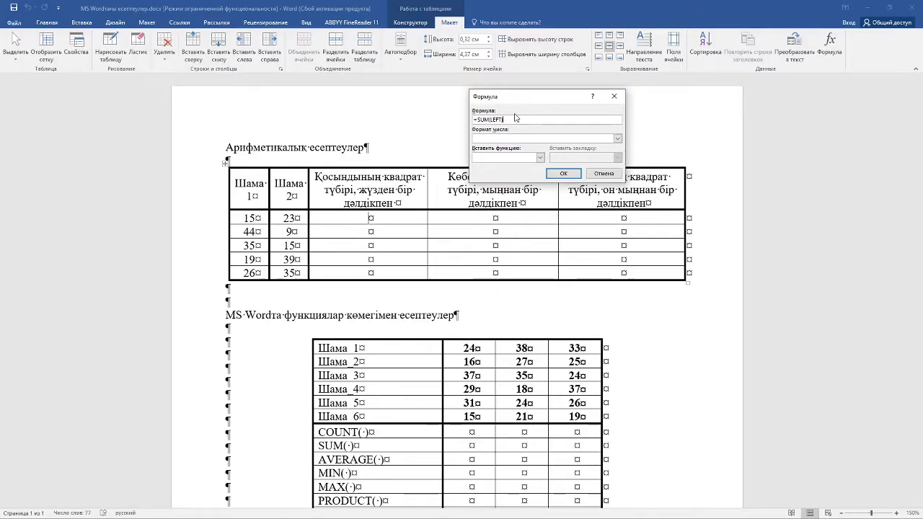
pyautogui.press('BackSpace')
pyautogui.press('BackSpace')
pyautogui.press('BackSpace')
pyautogui.press('BackSpace')
pyautogui.press('BackSpace')
pyautogui.press('BackSpace')
pyautogui.press('BackSpace')
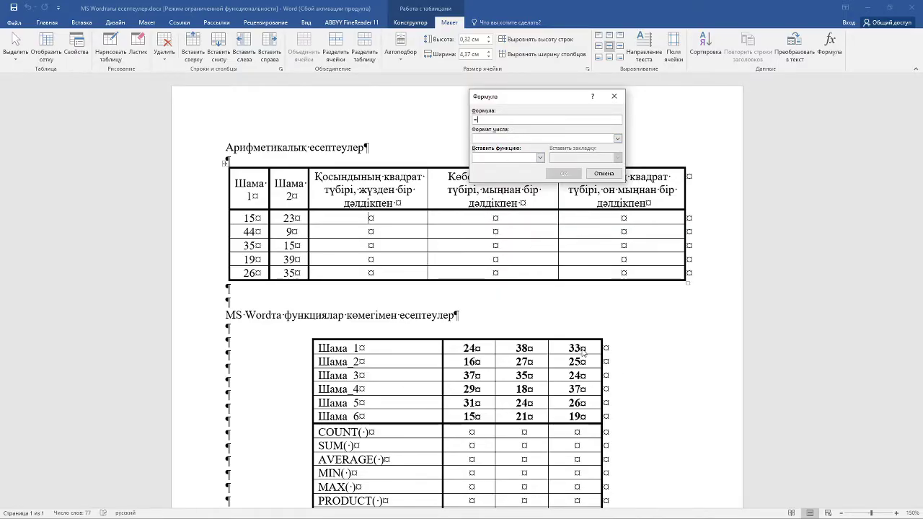
pyautogui.write('p')
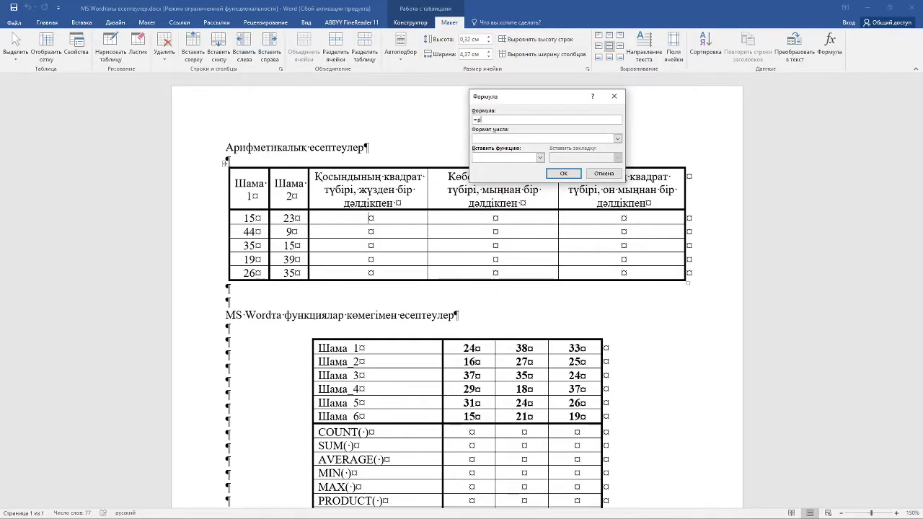
pyautogui.write('op')
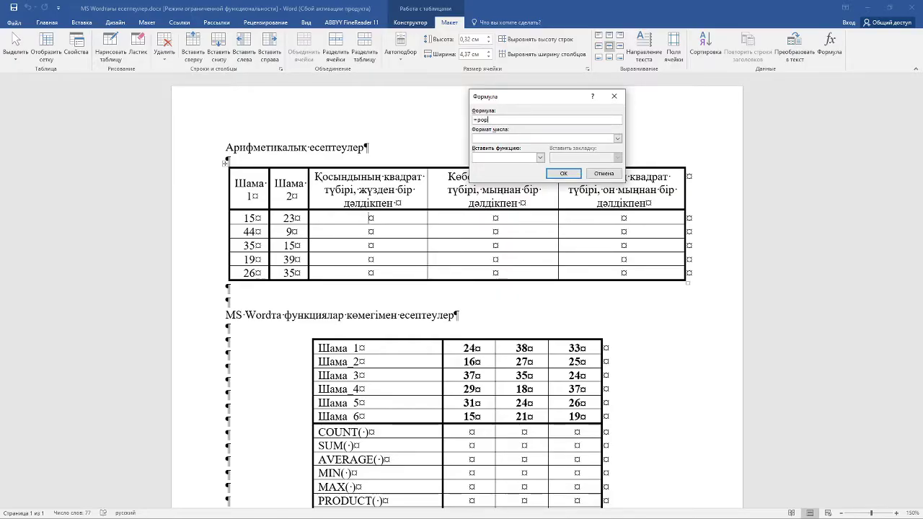
pyautogui.press('BackSpace')
pyautogui.press('BackSpace')
pyautogui.press('BackSpace')
pyautogui.press('BackSpace')
pyautogui.press('BackSpace')
pyautogui.press('BackSpace')
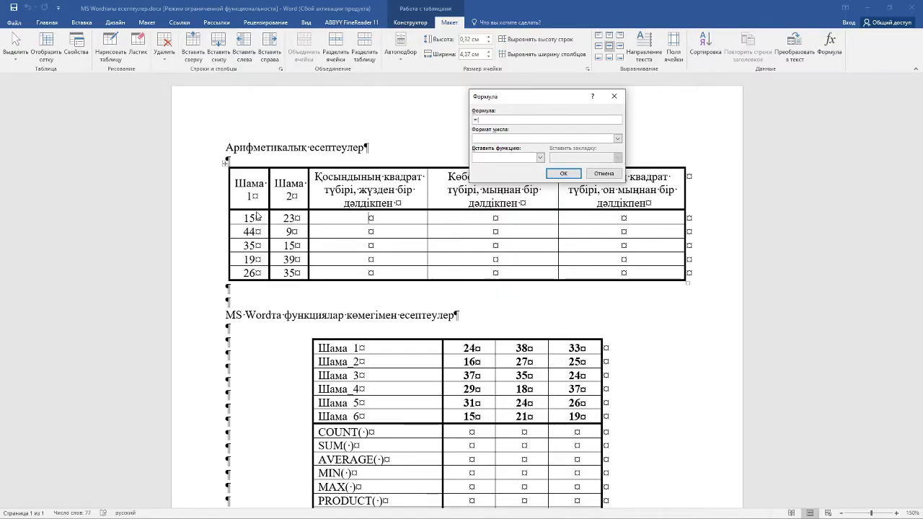
pyautogui.write('a1+b2')
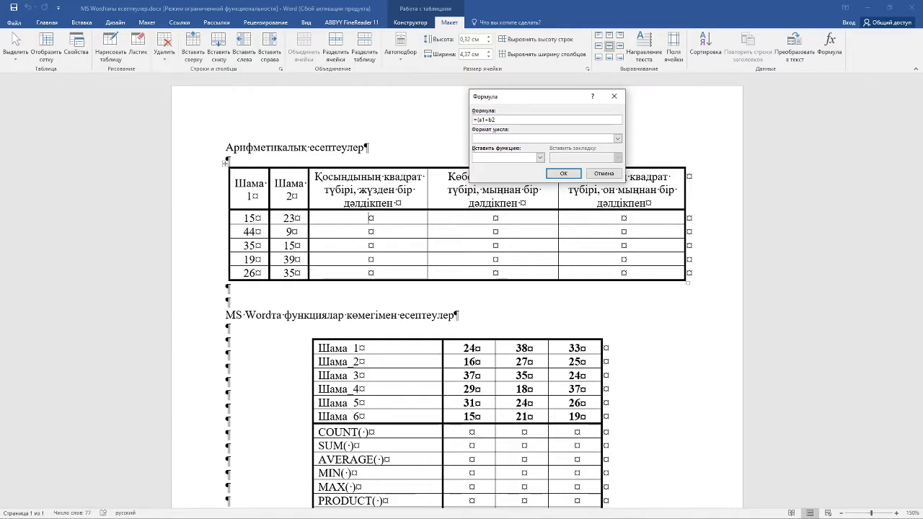
pyautogui.press('End')
pyautogui.write(')')
pyautogui.write('^')
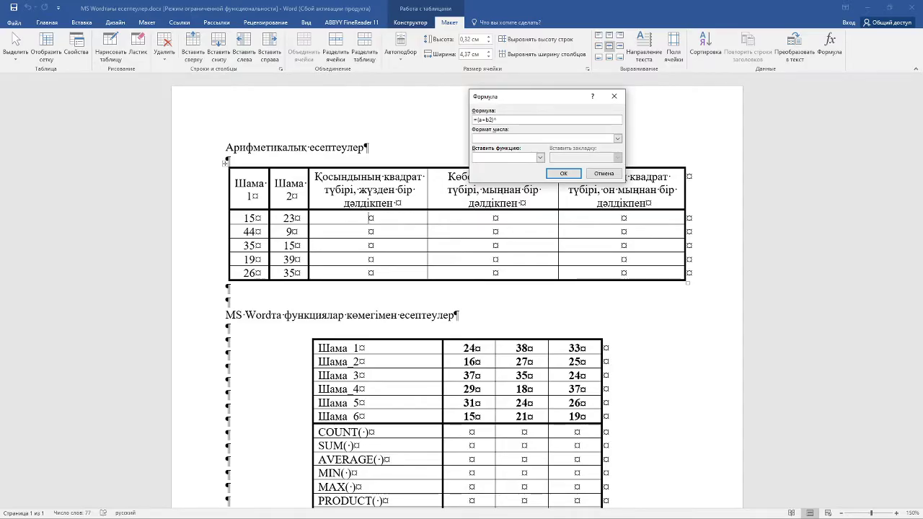
pyautogui.write('(1/2')
pyautogui.write(')')
pyautogui.click(619, 139)
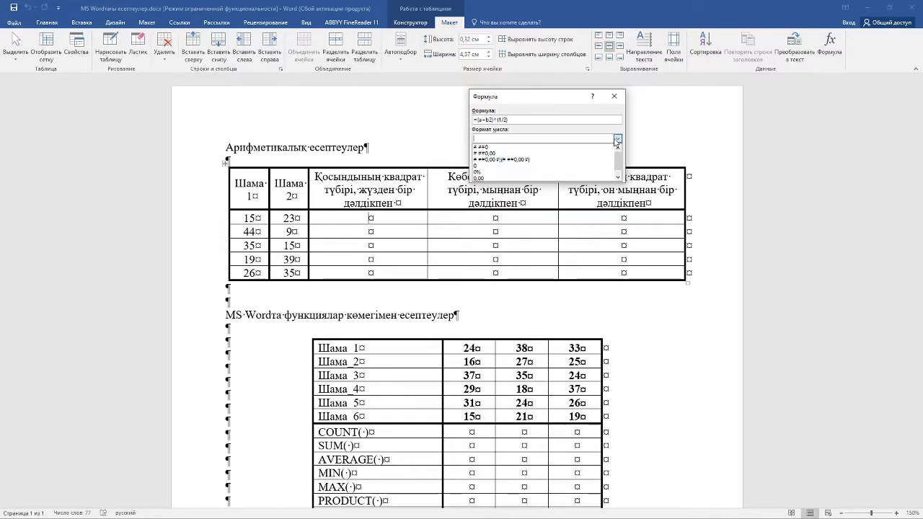
pyautogui.click(527, 179)
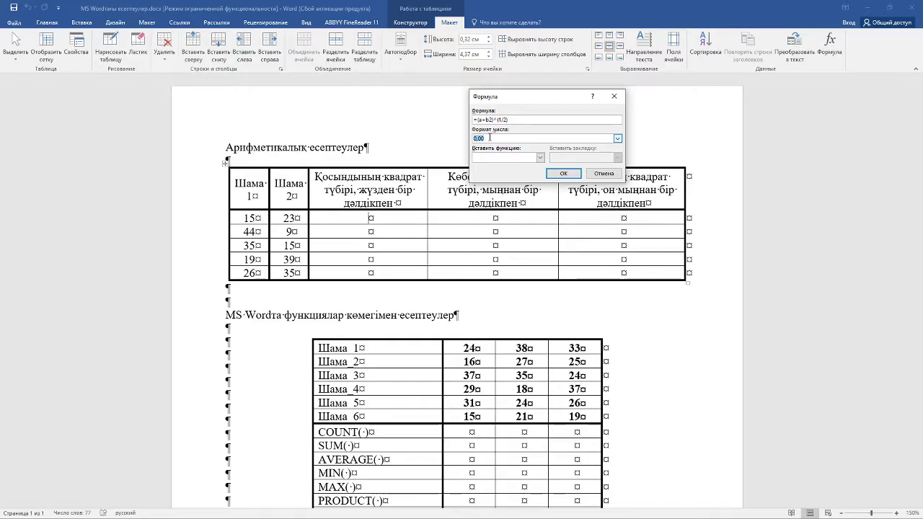
# Correct the first root cell's formula to =(a2+b2)^(1/2), giving 6,16.
pyautogui.click(564, 174)
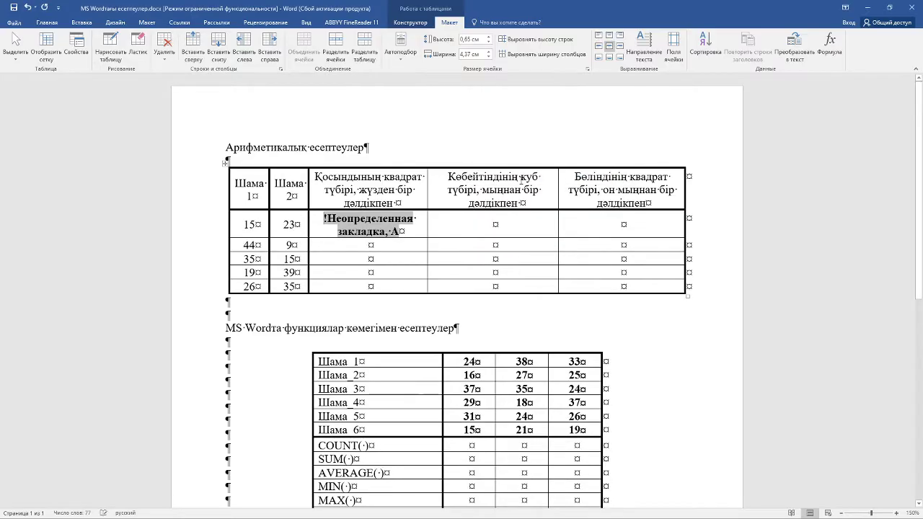
pyautogui.click(830, 46)
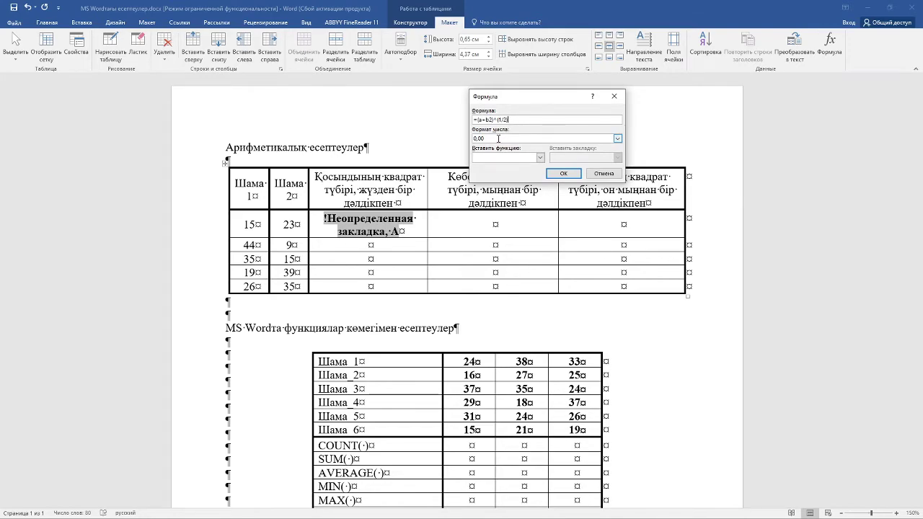
pyautogui.click(481, 120)
pyautogui.write('2')
pyautogui.click(564, 173)
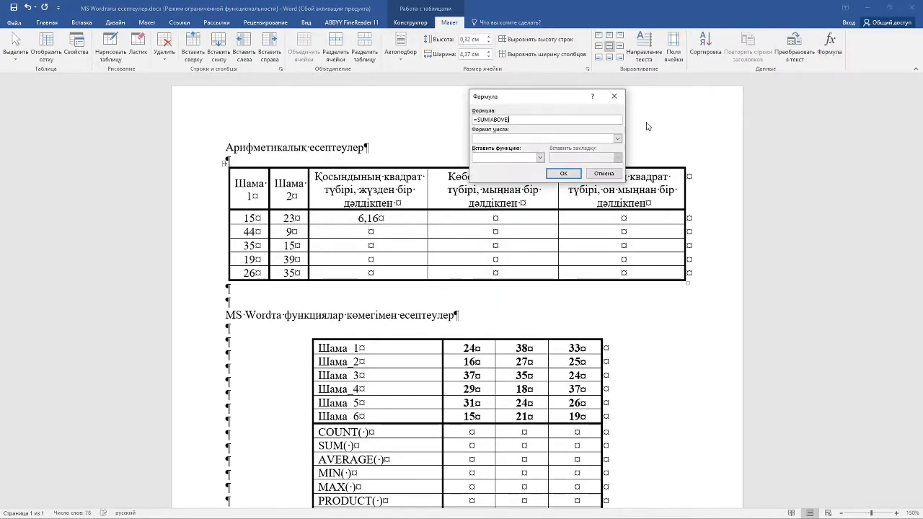
# Fill the second root cell with =(a3+b3)^(1/2) at format 0,00, giving 7,28.
pyautogui.click(829, 47)
pyautogui.press('BackSpace')
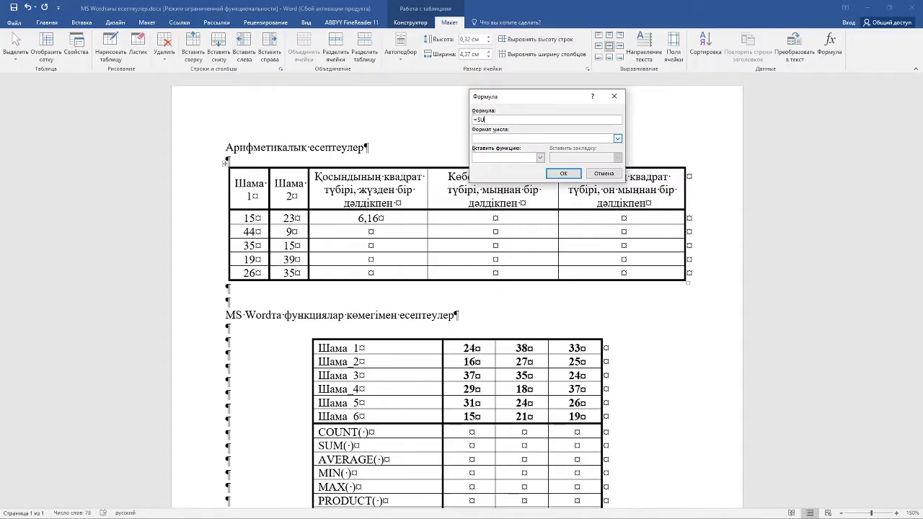
pyautogui.press('BackSpace')
pyautogui.press('BackSpace')
pyautogui.write('(')
pyautogui.write('a3+b3')
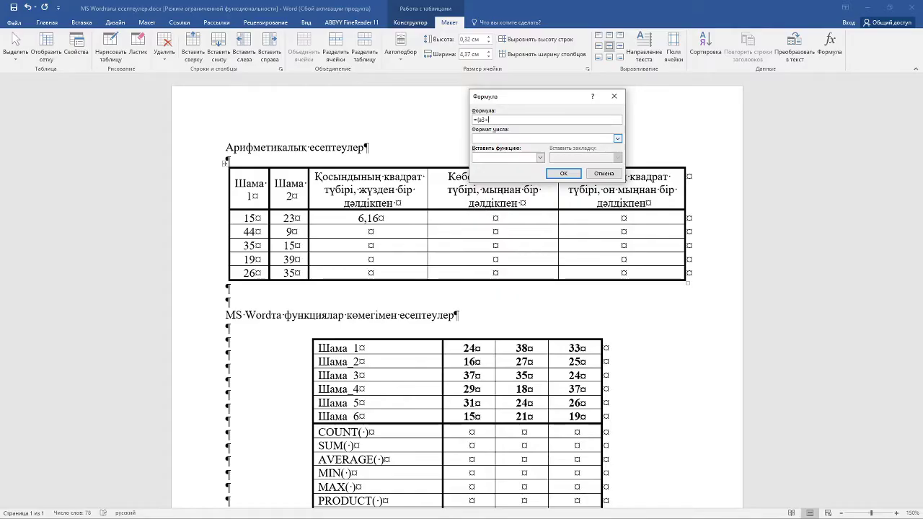
pyautogui.write(')')
pyautogui.write('^(')
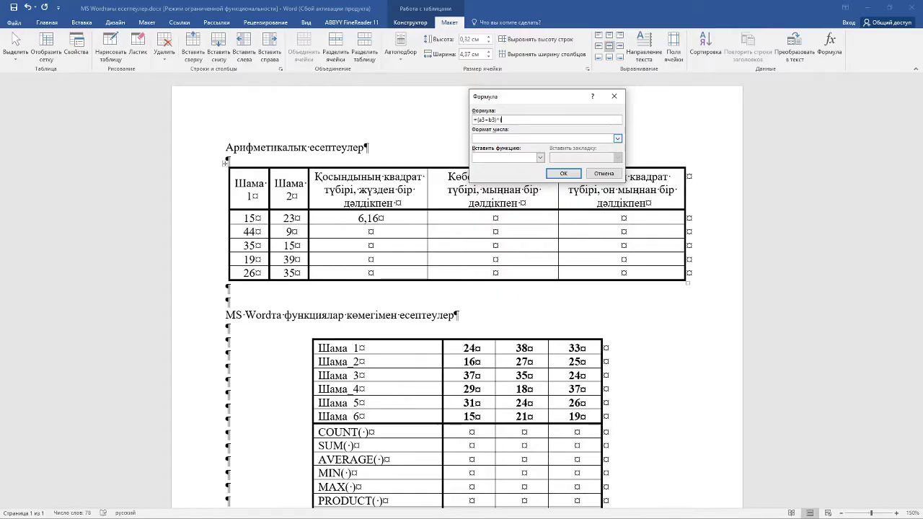
pyautogui.write('1/2')
pyautogui.write(')')
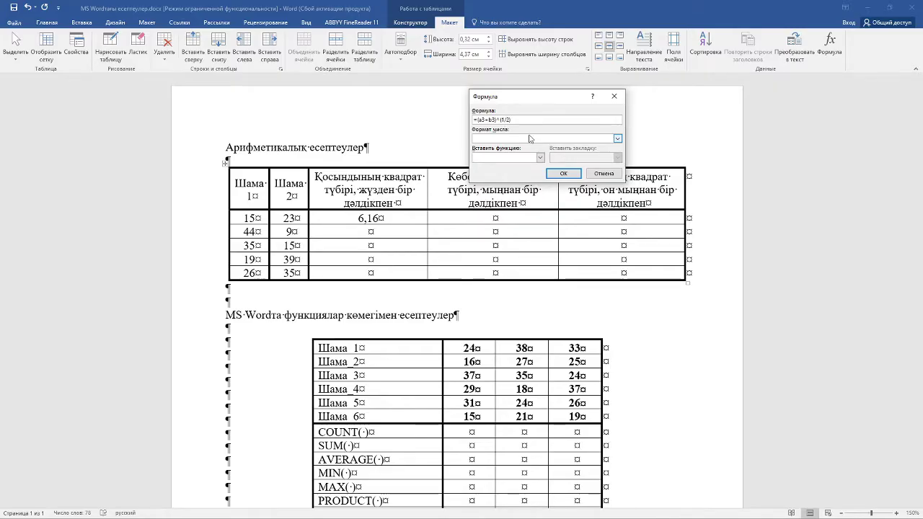
pyautogui.click(617, 138)
pyautogui.click(513, 178)
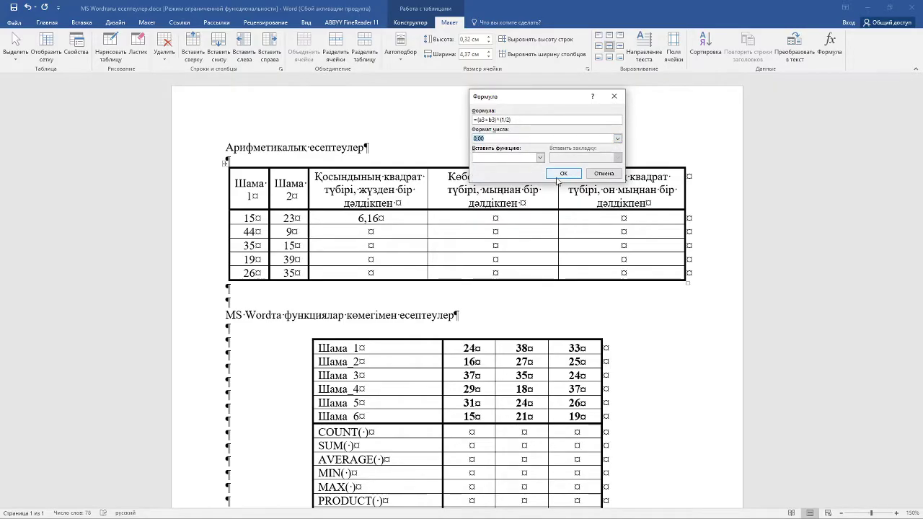
pyautogui.click(559, 174)
pyautogui.click(382, 247)
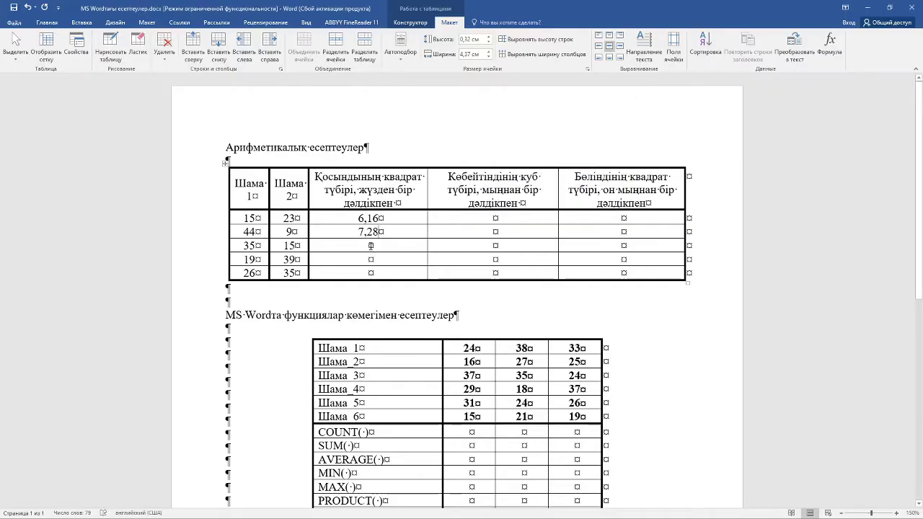
# Fill the third root cell with =(a4+b4)^(1/2) at format 0,00, giving 7,07.
pyautogui.click(830, 45)
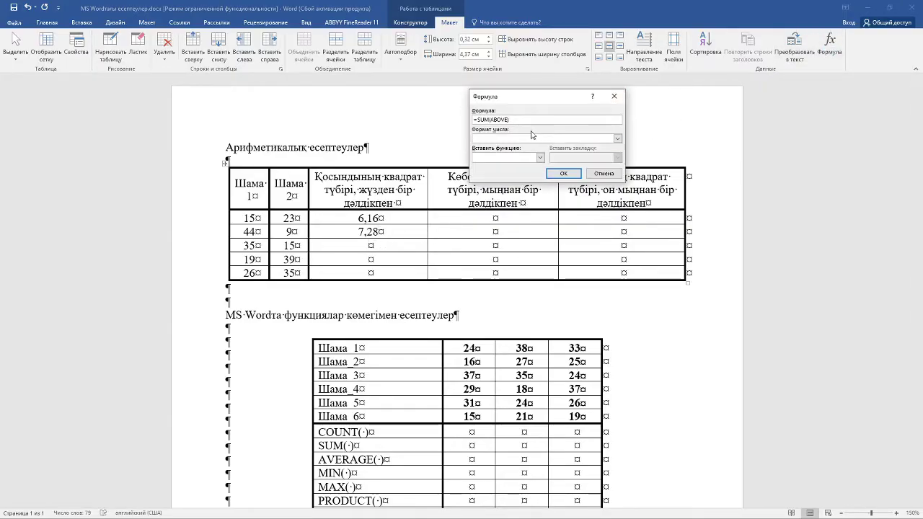
pyautogui.press('BackSpace')
pyautogui.press('BackSpace')
pyautogui.press('BackSpace')
pyautogui.press('BackSpace')
pyautogui.press('BackSpace')
pyautogui.press('BackSpace')
pyautogui.press('BackSpace')
pyautogui.press('BackSpace')
pyautogui.press('BackSpace')
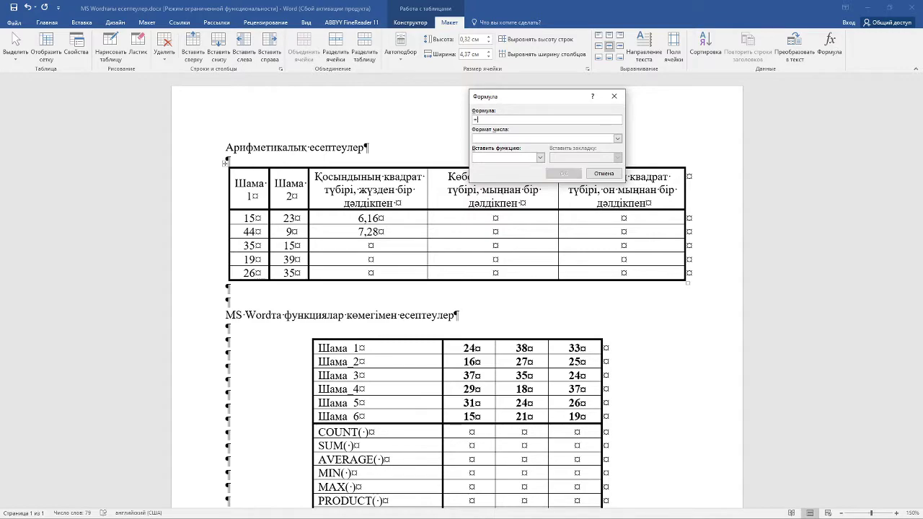
pyautogui.write('(')
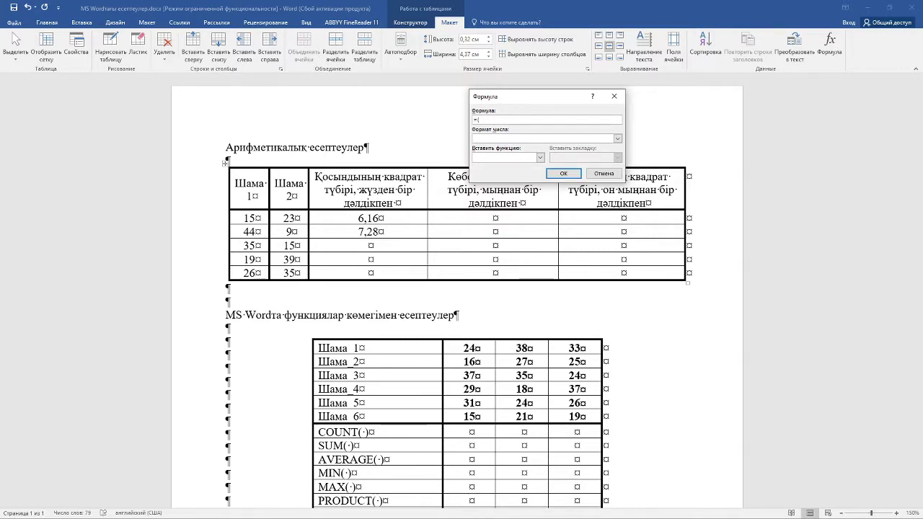
pyautogui.write('a')
pyautogui.write('4+b4)')
pyautogui.write('^(1')
pyautogui.write('/2')
pyautogui.click(618, 138)
pyautogui.click(489, 178)
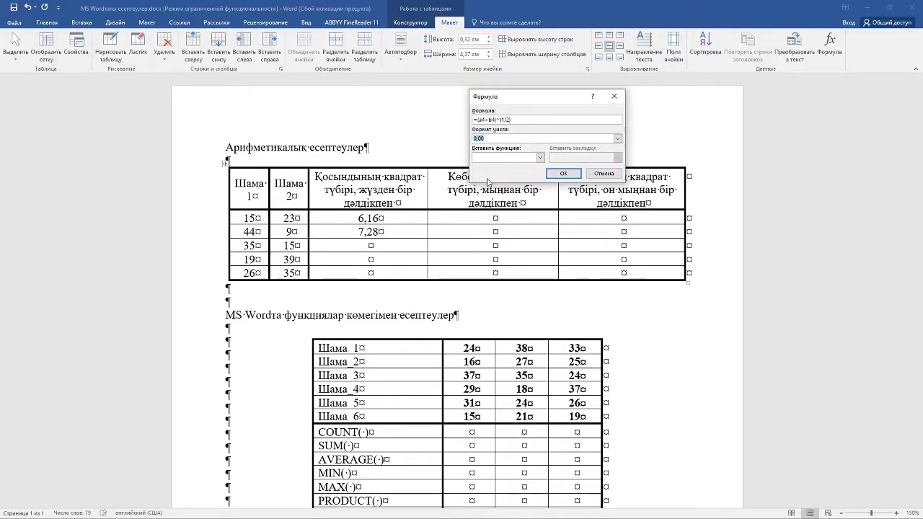
pyautogui.click(563, 174)
pyautogui.press('Down')
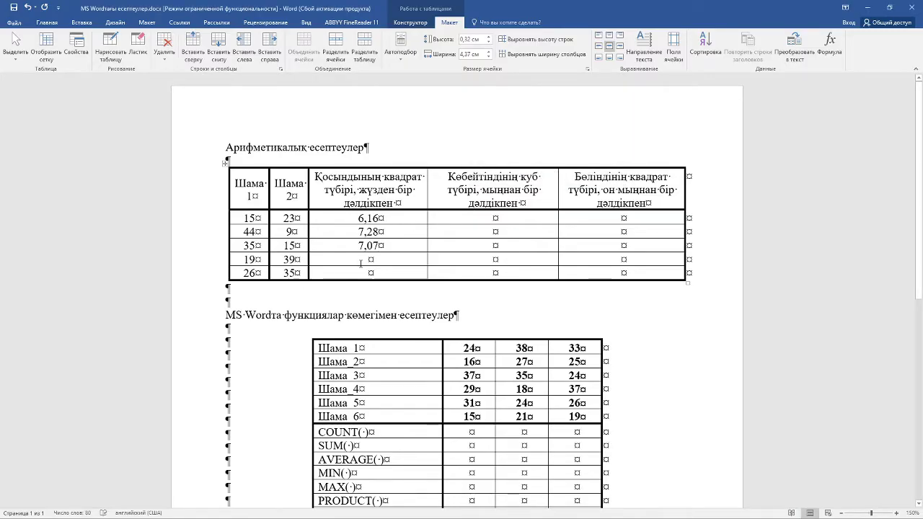
# Fill the fourth root cell with =(a5+b5)^(1/2) at format 0,00, giving 7,62.
pyautogui.click(831, 45)
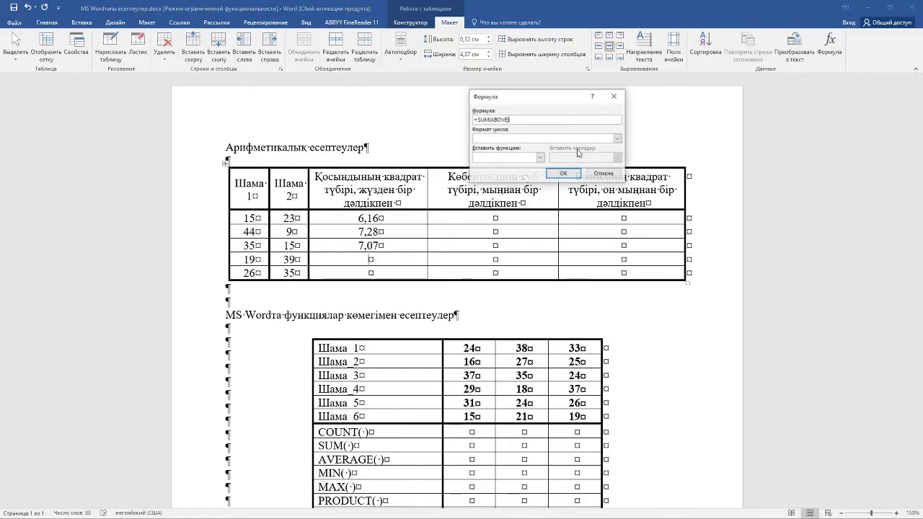
pyautogui.press('BackSpace')
pyautogui.press('BackSpace')
pyautogui.press('BackSpace')
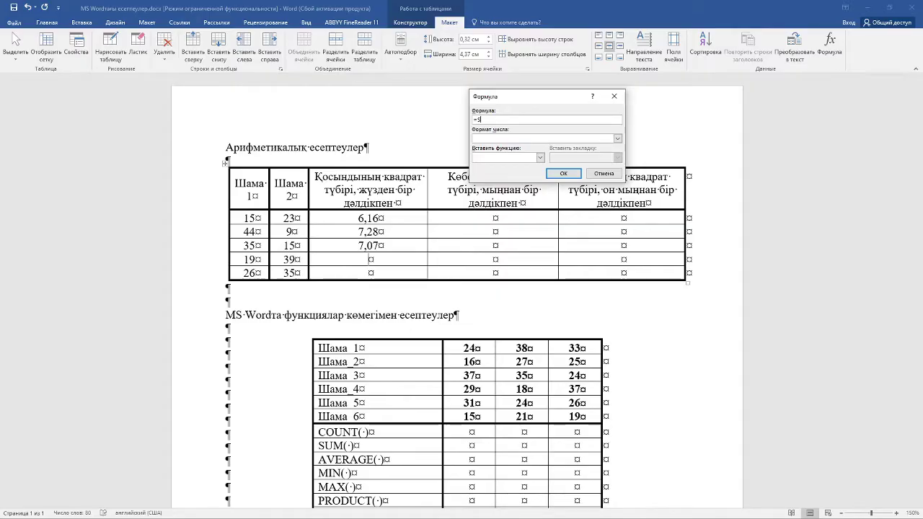
pyautogui.press('BackSpace')
pyautogui.write('5+b5)^(')
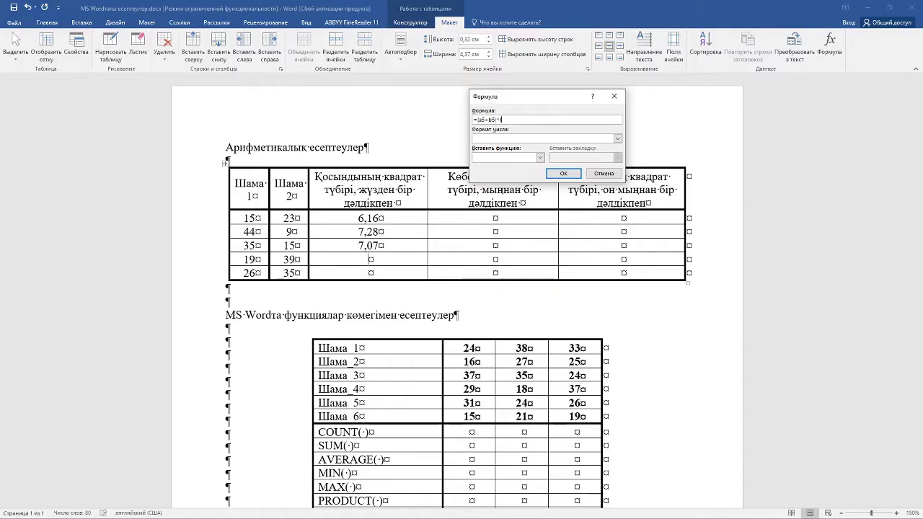
pyautogui.write('1/2')
pyautogui.write(')')
pyautogui.click(618, 138)
pyautogui.click(505, 178)
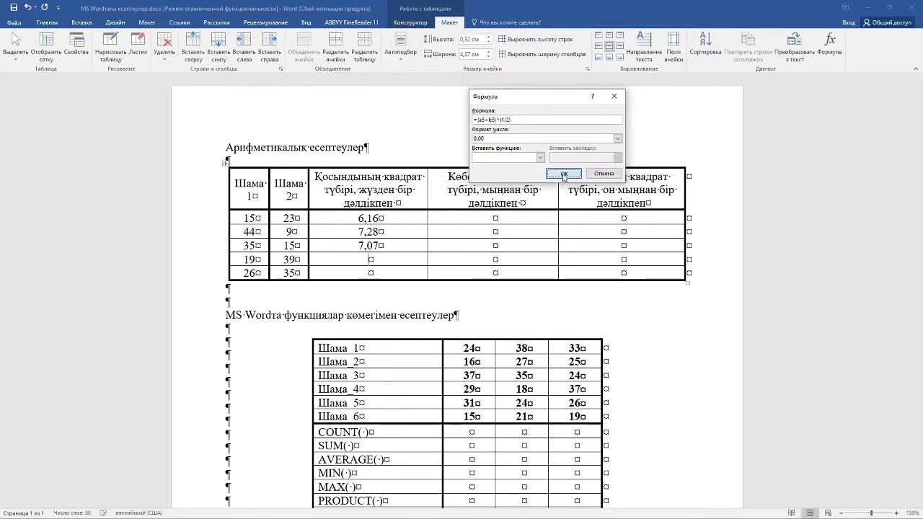
pyautogui.click(563, 175)
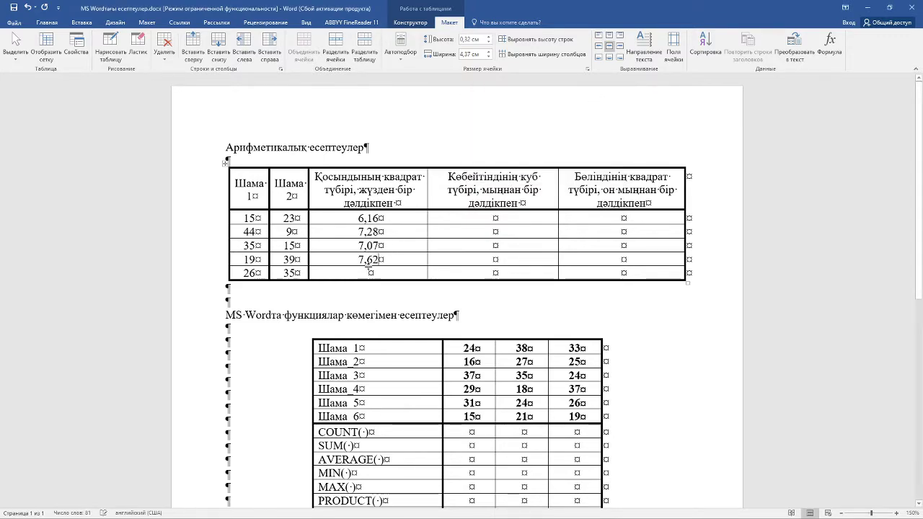
# Fill the last root cell with =(a6+b6)^(1/2) at format 0,00, giving 7,81.
pyautogui.click(829, 49)
pyautogui.press('BackSpace')
pyautogui.press('BackSpace')
pyautogui.press('BackSpace')
pyautogui.press('BackSpace')
pyautogui.press('BackSpace')
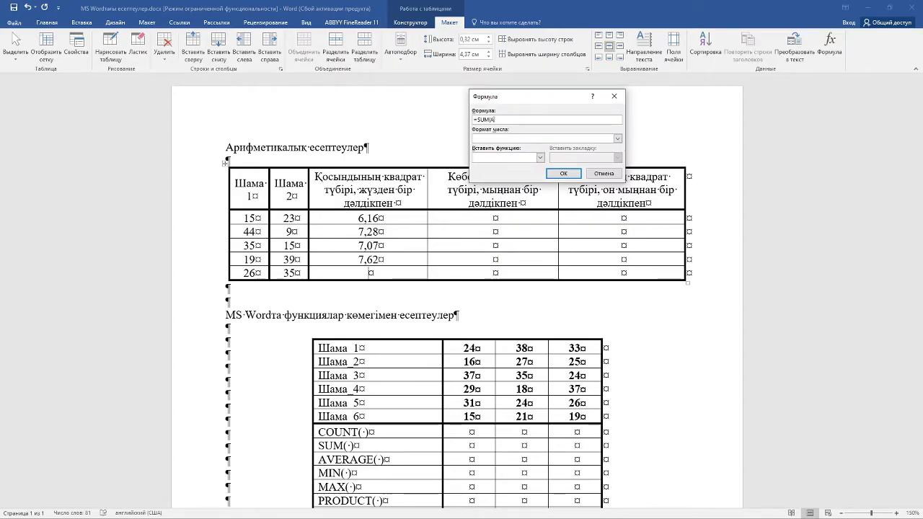
pyautogui.press('BackSpace')
pyautogui.press('BackSpace')
pyautogui.press('BackSpace')
pyautogui.press('BackSpace')
pyautogui.press('BackSpace')
pyautogui.write('(')
pyautogui.write('a6+b6')
pyautogui.write(')')
pyautogui.write('^(1/2')
pyautogui.write(')')
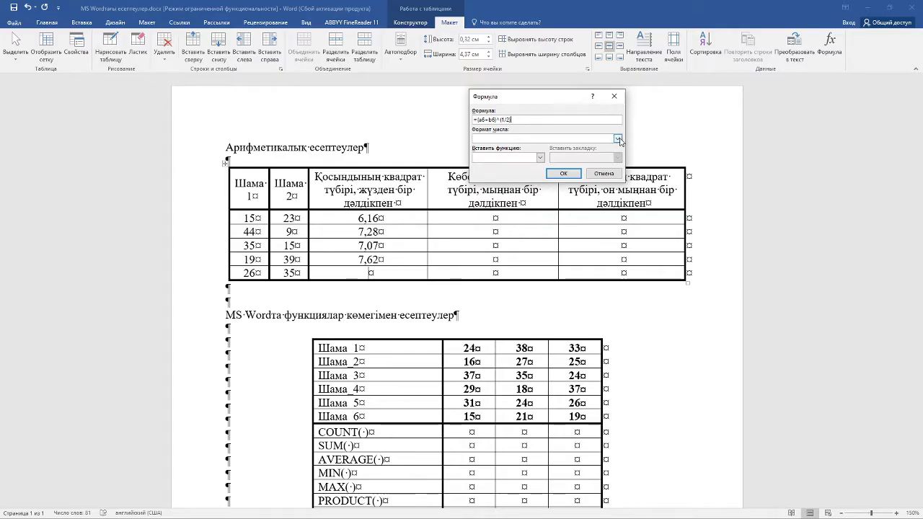
pyautogui.click(618, 138)
pyautogui.click(514, 178)
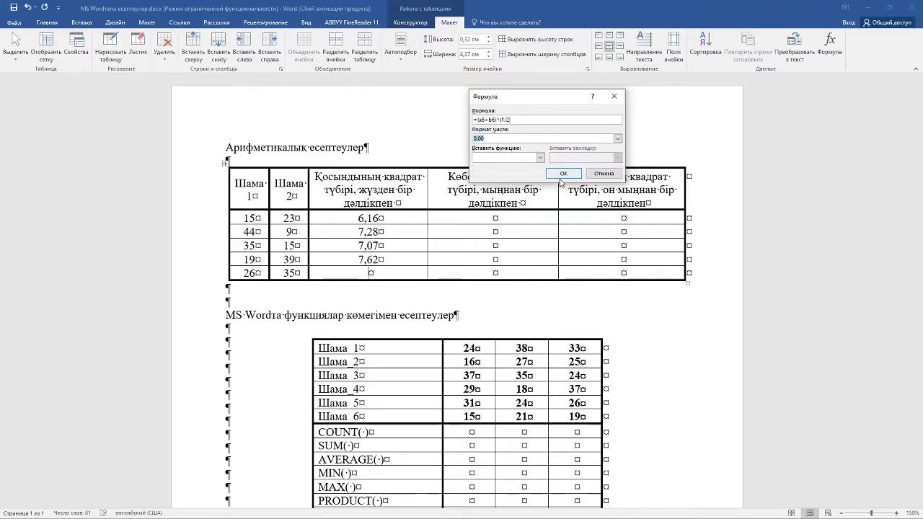
pyautogui.click(565, 176)
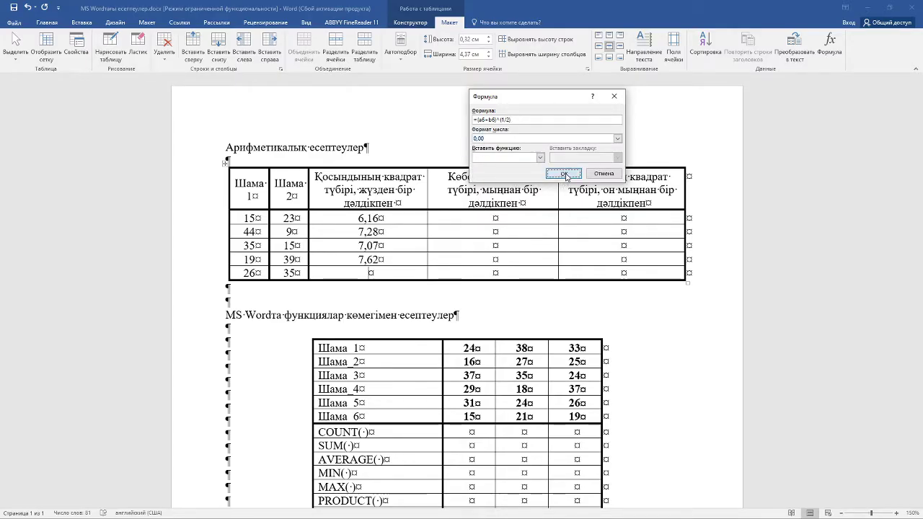
# Enter a product cube-root formula (^(1/3)) in the first cube-root cell, giving 7,014.
pyautogui.click(494, 220)
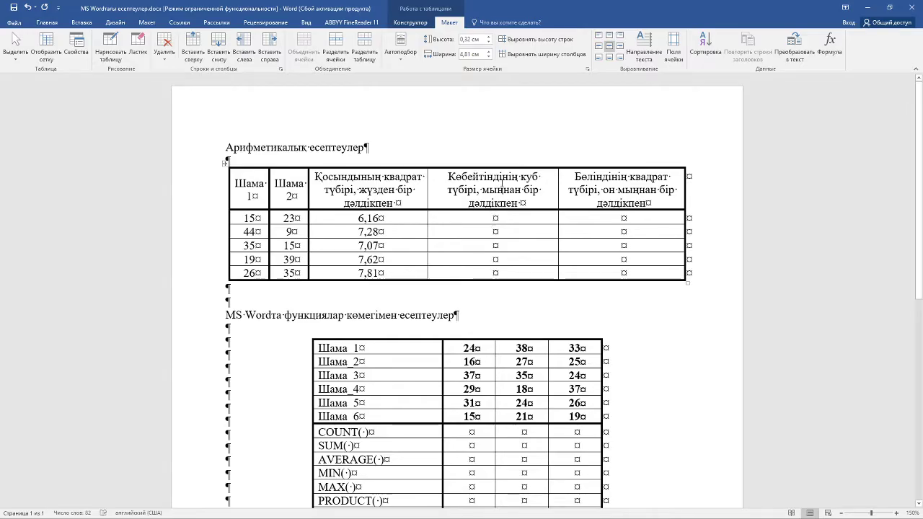
pyautogui.click(829, 47)
pyautogui.moveTo(551, 103); pyautogui.dragTo(575, 86)
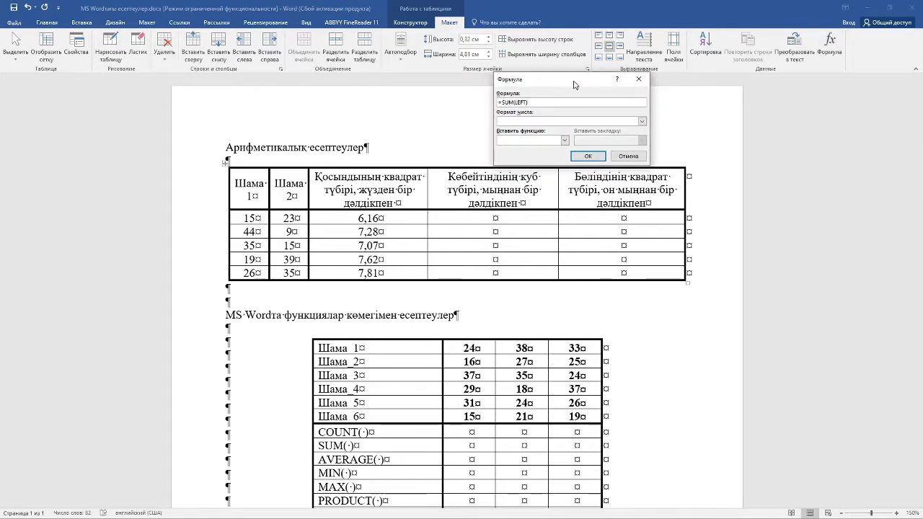
pyautogui.press('BackSpace')
pyautogui.press('BackSpace')
pyautogui.press('BackSpace')
pyautogui.press('BackSpace')
pyautogui.press('BackSpace')
pyautogui.press('BackSpace')
pyautogui.press('BackSpace')
pyautogui.press('BackSpace')
pyautogui.write('2)')
pyautogui.write('^(1/3)')
pyautogui.click(642, 121)
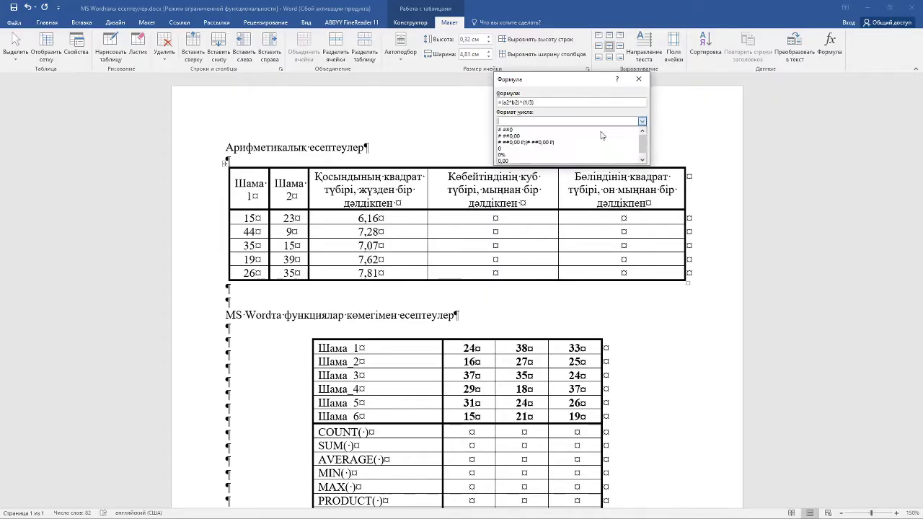
pyautogui.click(548, 161)
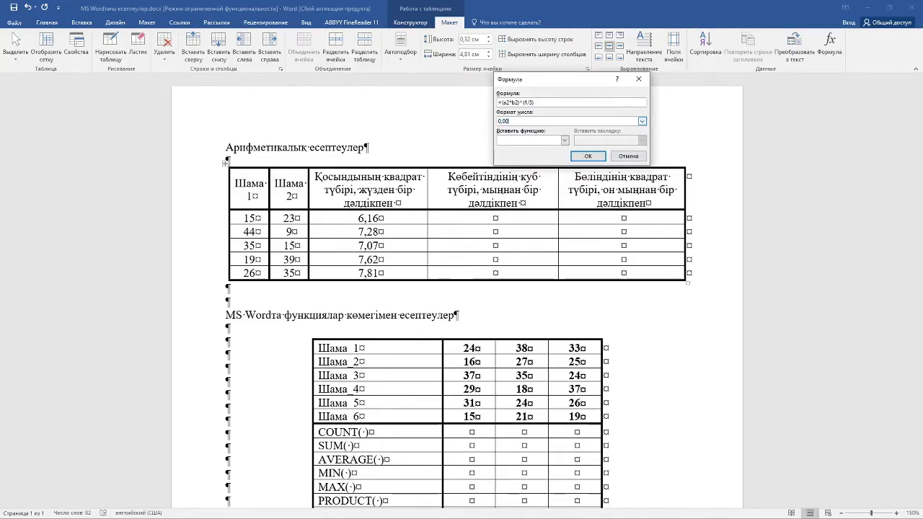
pyautogui.click(588, 156)
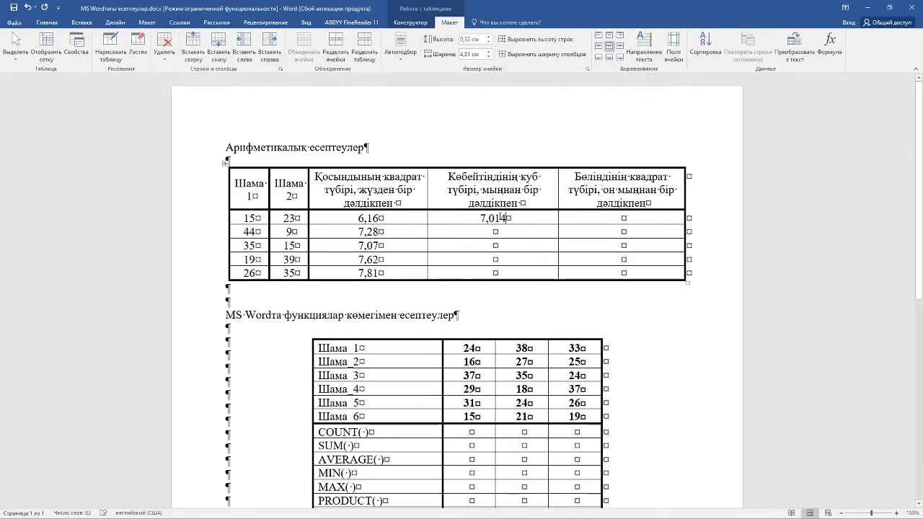
# Fill the second cube-root cell with a cube-root formula at format 0,000, giving 8,067.
pyautogui.click(498, 231)
pyautogui.click(830, 50)
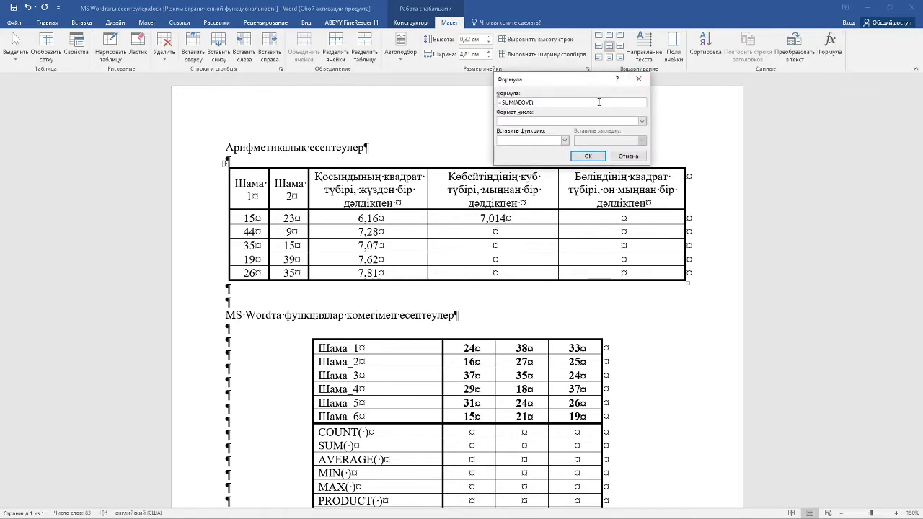
pyautogui.press('BackSpace')
pyautogui.press('BackSpace')
pyautogui.press('BackSpace')
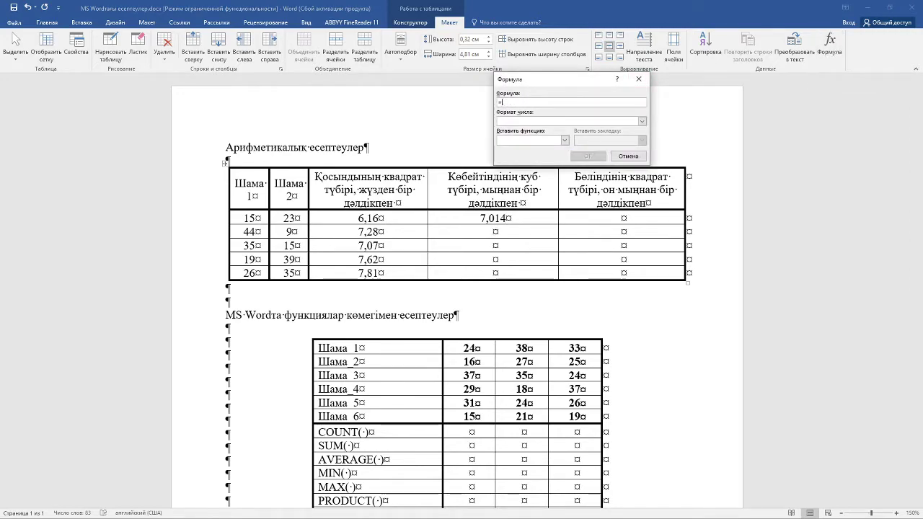
pyautogui.write('(a')
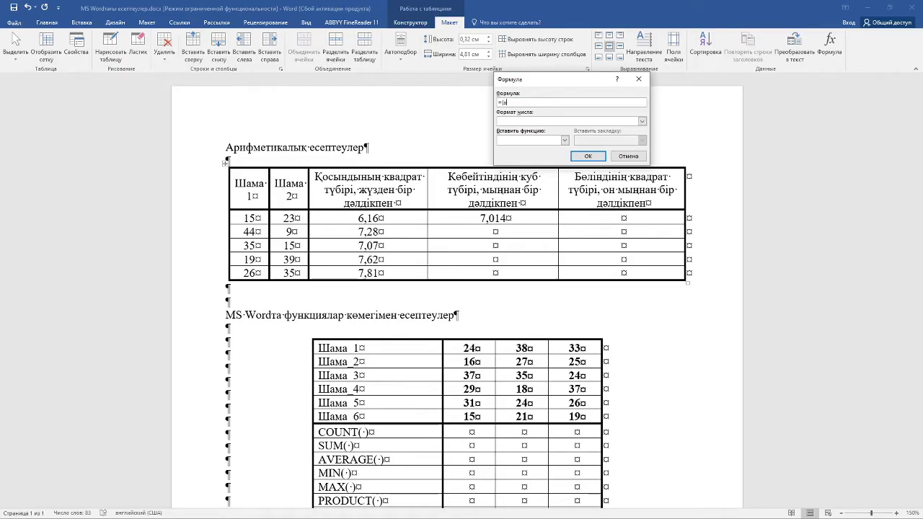
pyautogui.write('2')
pyautogui.write(':')
pyautogui.write('b4')
pyautogui.write(')^(1/3')
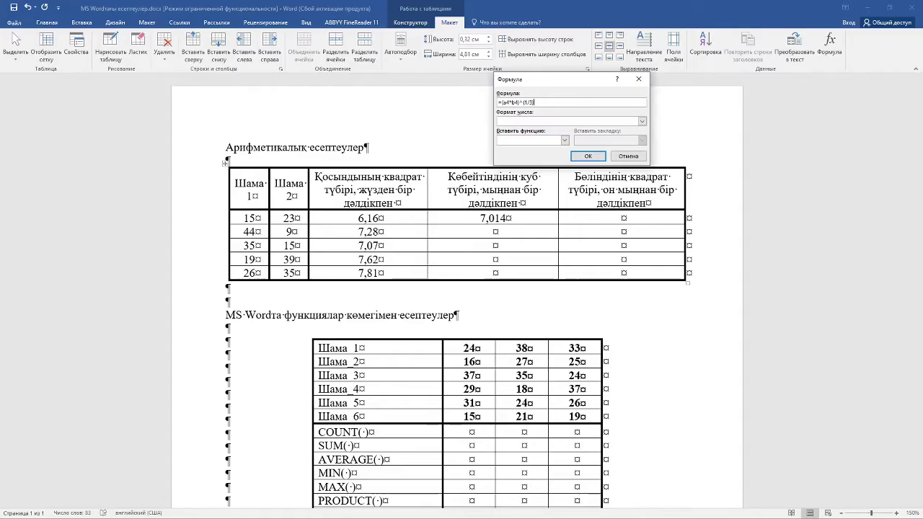
pyautogui.click(642, 121)
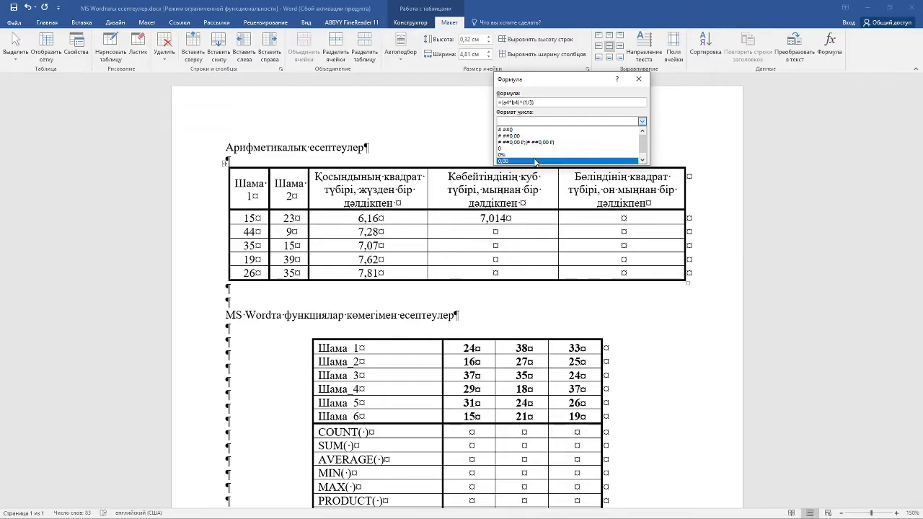
pyautogui.click(535, 162)
pyautogui.click(548, 121)
pyautogui.write('0')
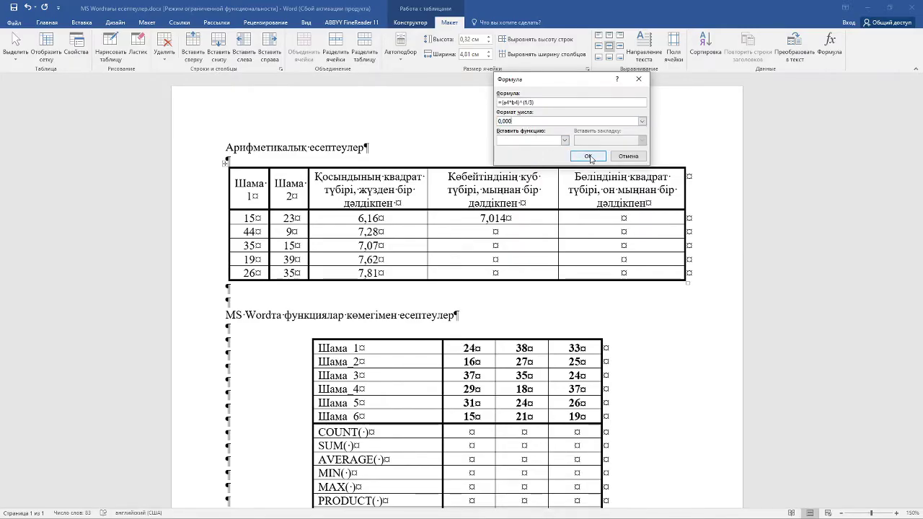
pyautogui.click(589, 157)
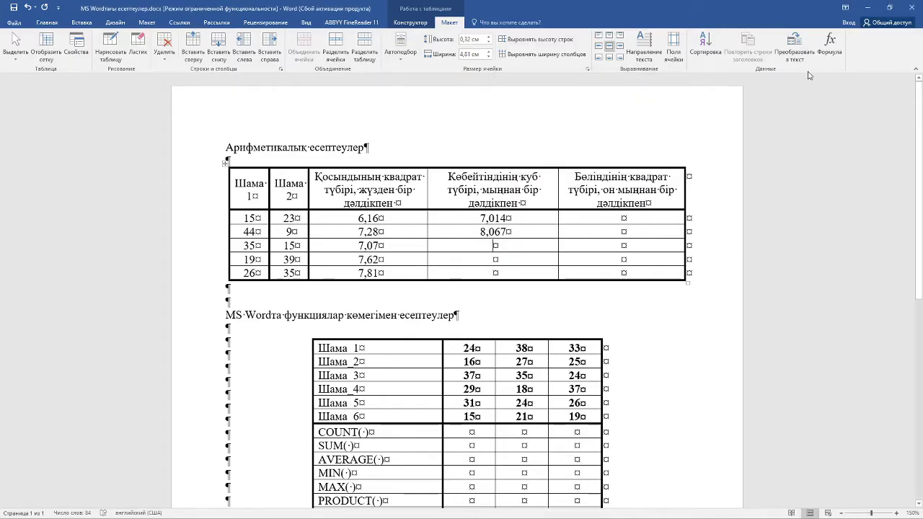
pyautogui.click(830, 51)
# Fill the third cube-root cell with the cube root of a4*b4 to three decimals, giving 8,067.
pyautogui.press('BackSpace')
pyautogui.press('BackSpace')
pyautogui.press('BackSpace')
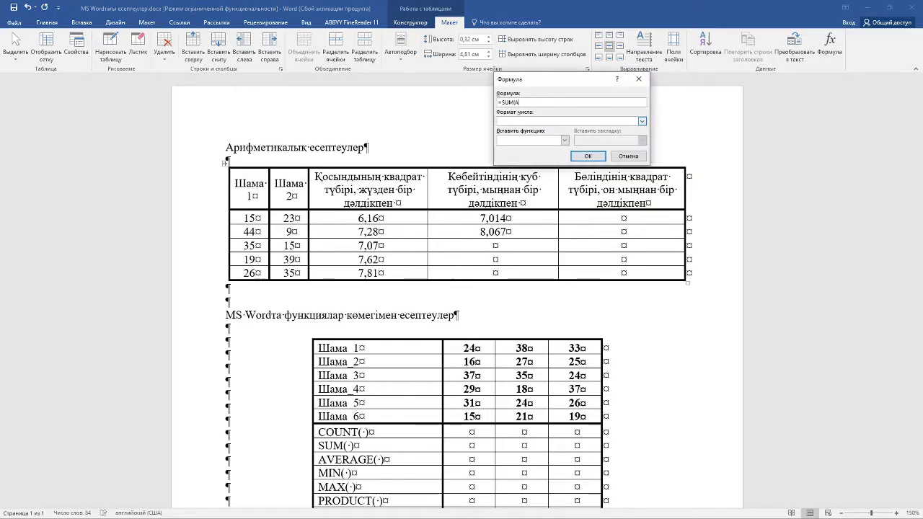
pyautogui.press('BackSpace')
pyautogui.press('BackSpace')
pyautogui.press('BackSpace')
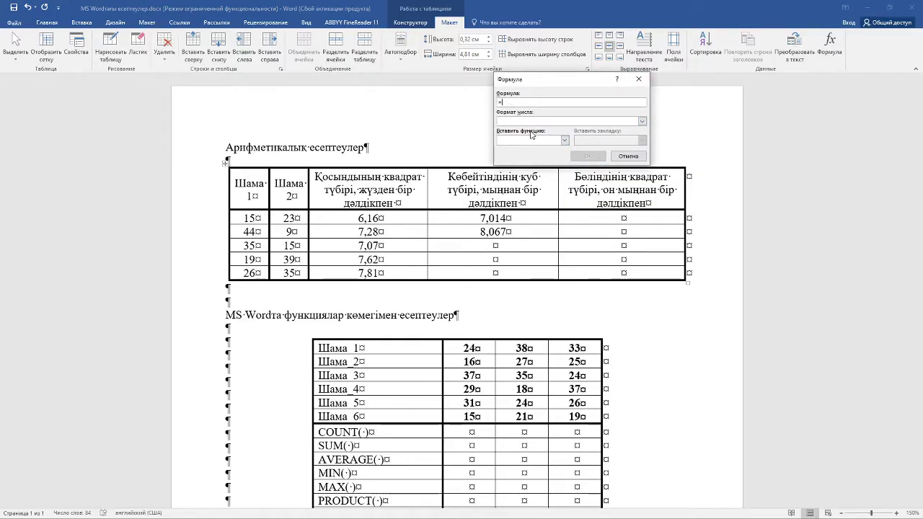
pyautogui.write('(a4')
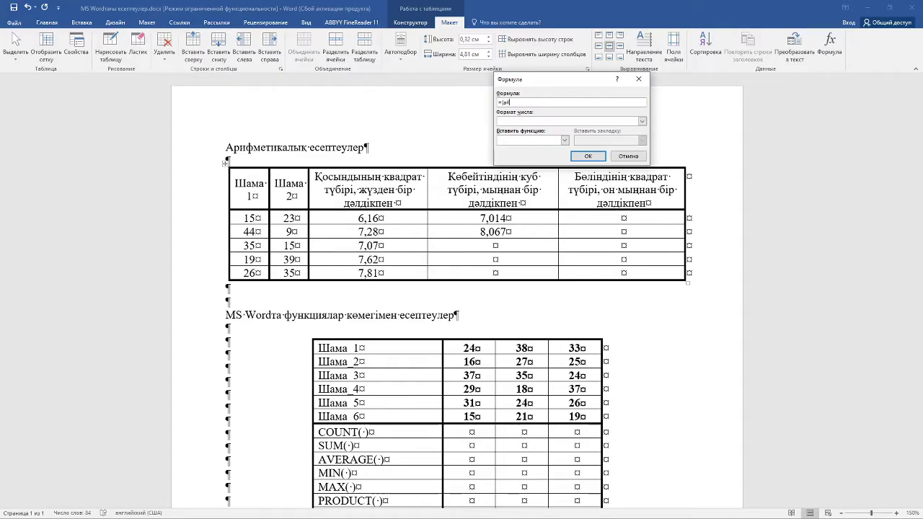
pyautogui.write('*b4)')
pyautogui.write('^(1/3')
pyautogui.click(643, 123)
pyautogui.click(523, 156)
pyautogui.click(588, 156)
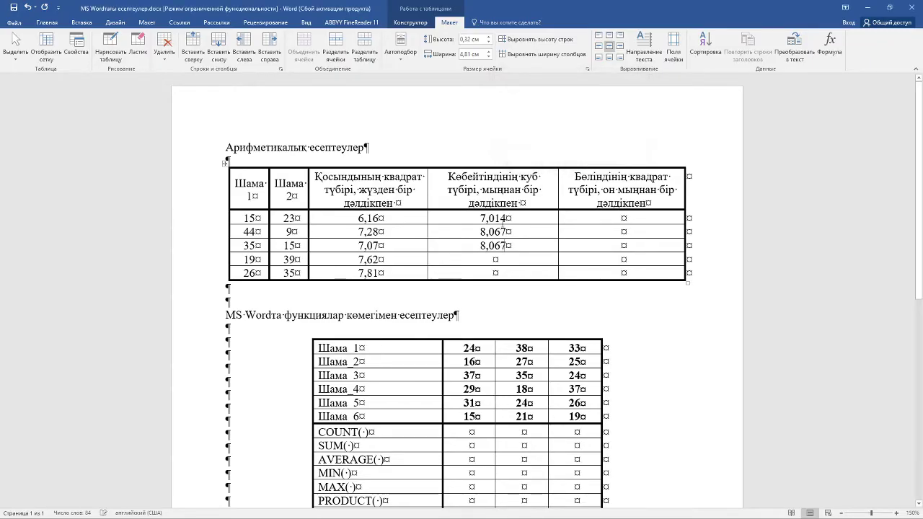
# Fill the fourth cube-root cell with =(a5*b5)^(1/3) to three decimals, giving 9,049.
pyautogui.click(497, 259)
pyautogui.click(830, 50)
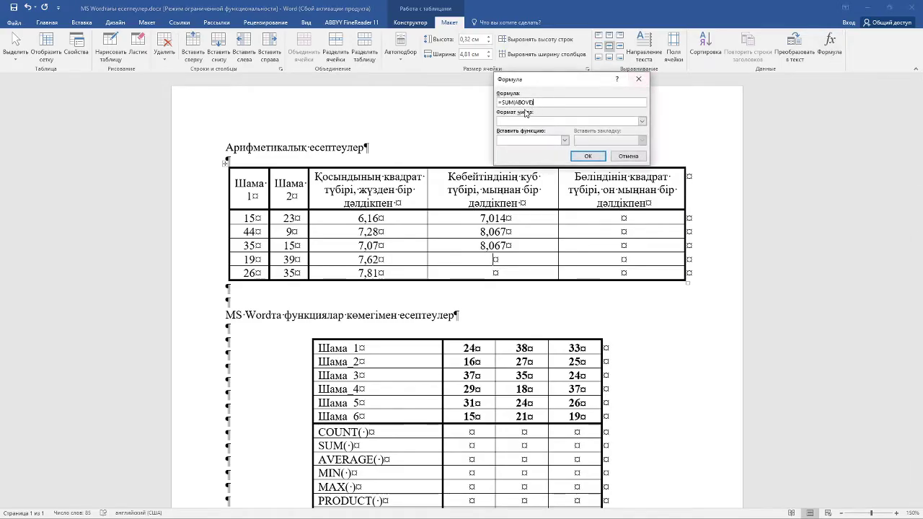
pyautogui.press('BackSpace')
pyautogui.press('BackSpace')
pyautogui.press('BackSpace')
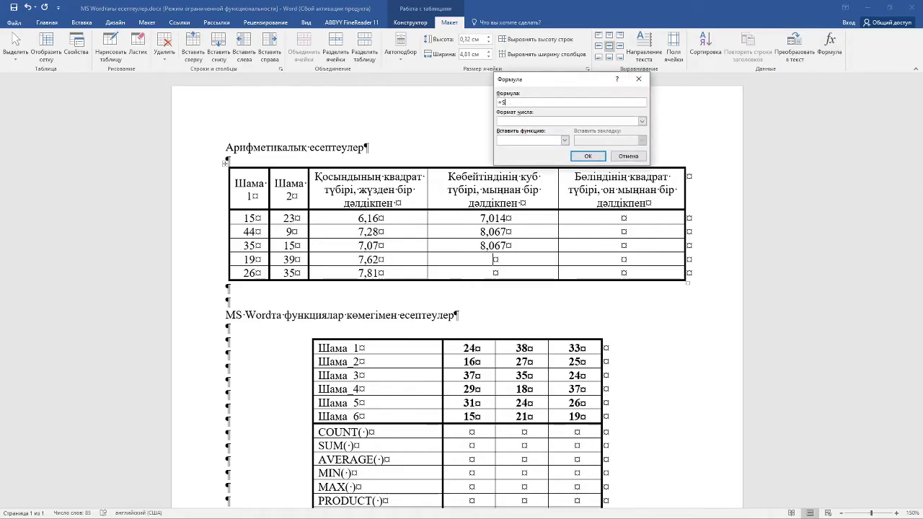
pyautogui.press('BackSpace')
pyautogui.write('(')
pyautogui.write('a5')
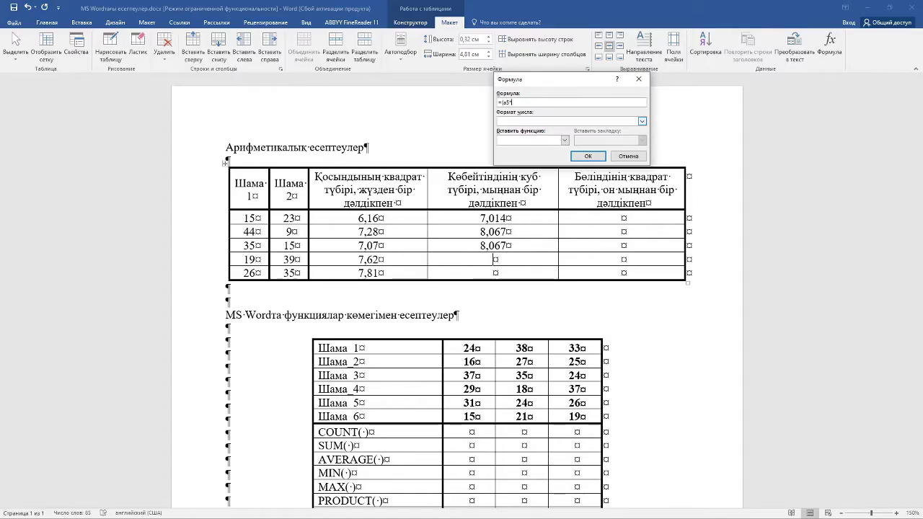
pyautogui.write('*b5)^')
pyautogui.write('(1/3')
pyautogui.click(642, 121)
pyautogui.click(523, 161)
pyautogui.click(588, 156)
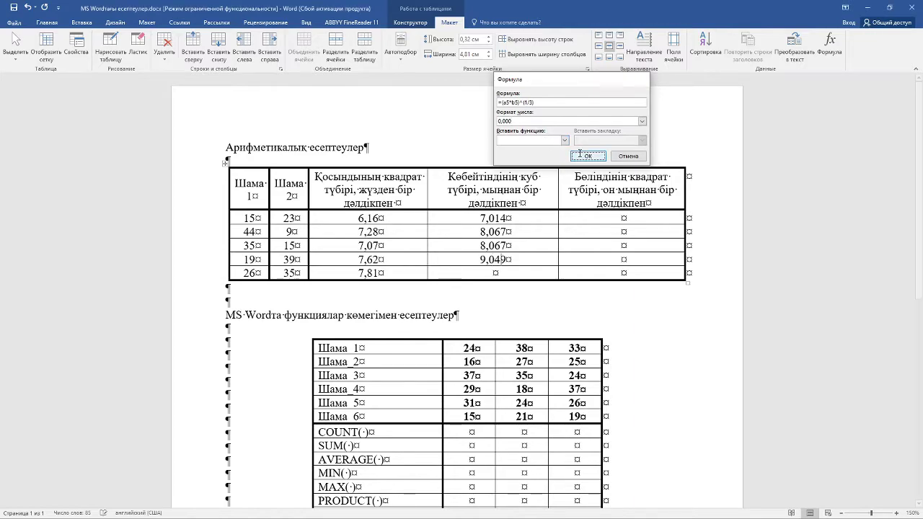
# Fill the last cube-root cell with the product's cube root to three decimals, giving 9,691.
pyautogui.click(496, 273)
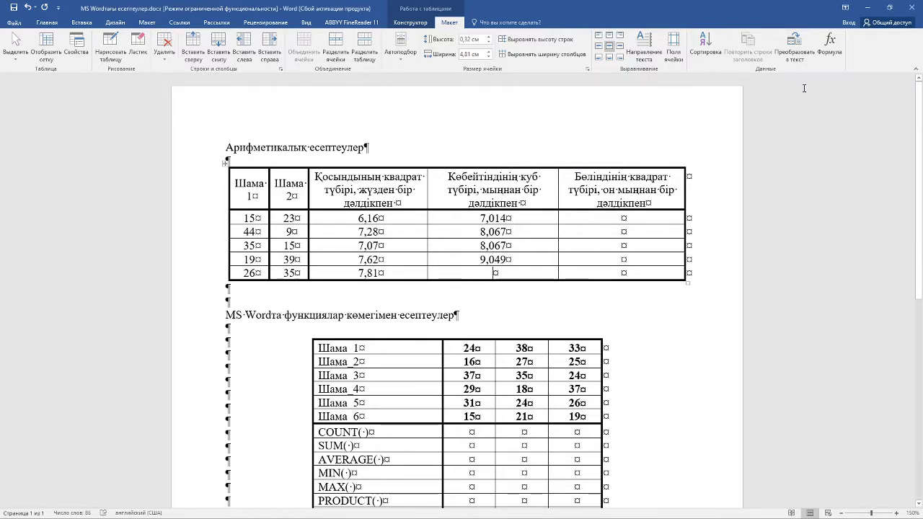
pyautogui.click(829, 45)
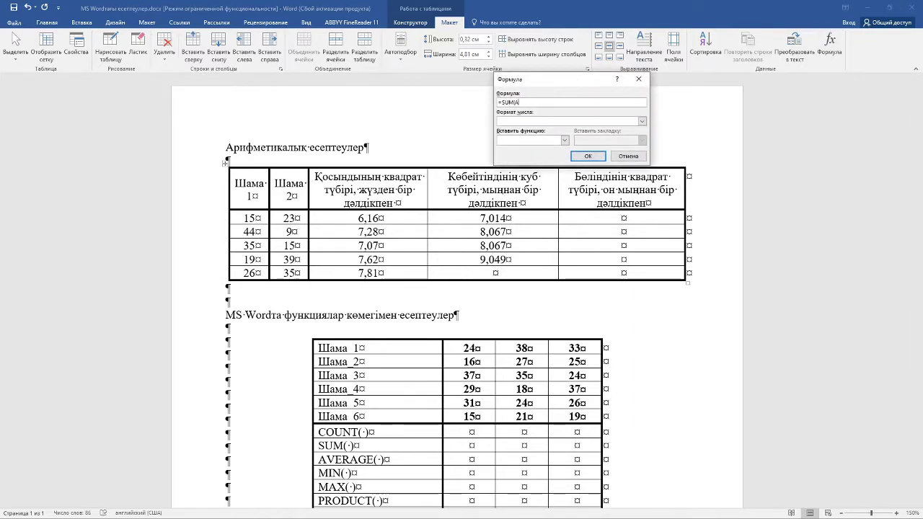
pyautogui.press('BackSpace')
pyautogui.press('BackSpace')
pyautogui.press('BackSpace')
pyautogui.write('P')
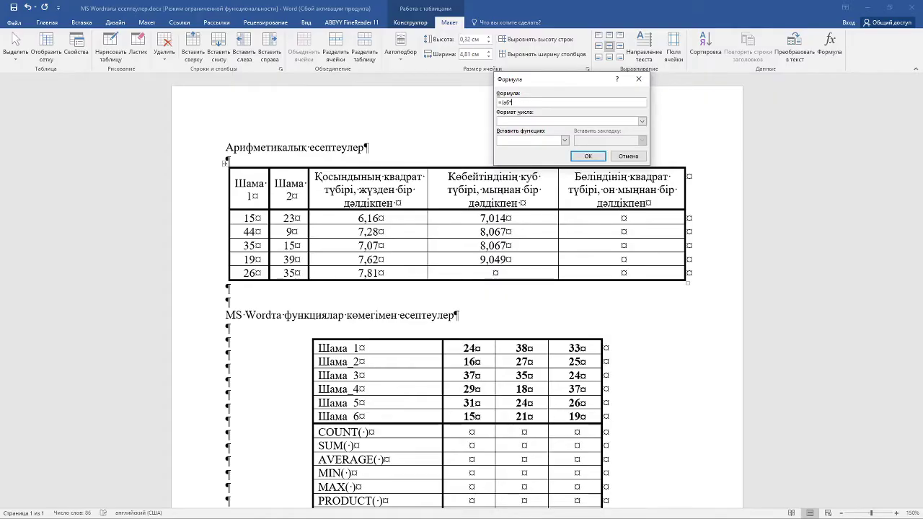
pyautogui.write('b')
pyautogui.write(')^')
pyautogui.write('(1/')
pyautogui.write('3)')
pyautogui.click(642, 121)
pyautogui.click(520, 161)
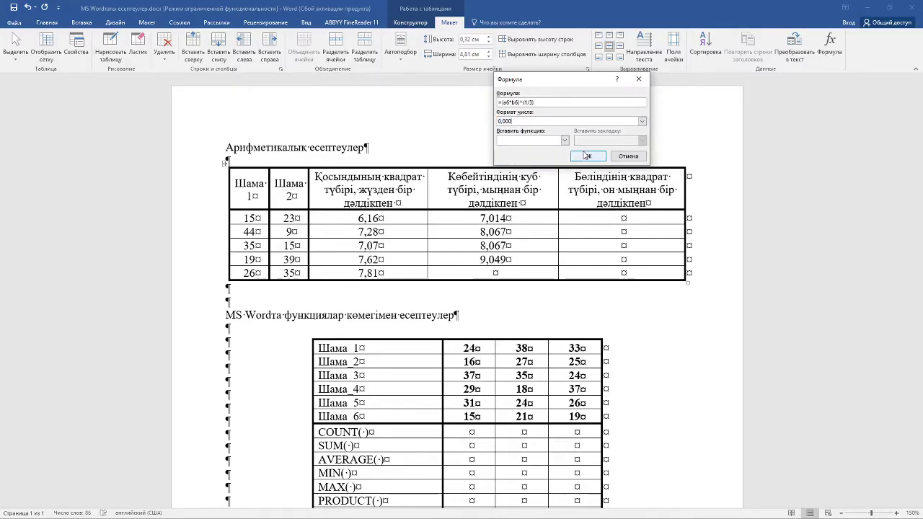
pyautogui.click(588, 156)
pyautogui.click(617, 219)
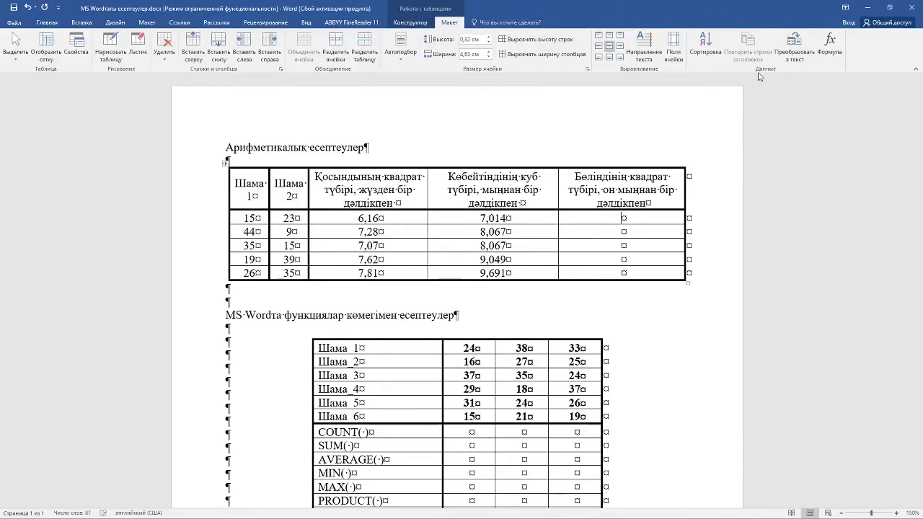
# Fill row 1's quotient square-root cell with =(a2/b2)^(1/2) in 0,0000 format, giving 0,8076.
pyautogui.click(829, 50)
pyautogui.click(533, 103)
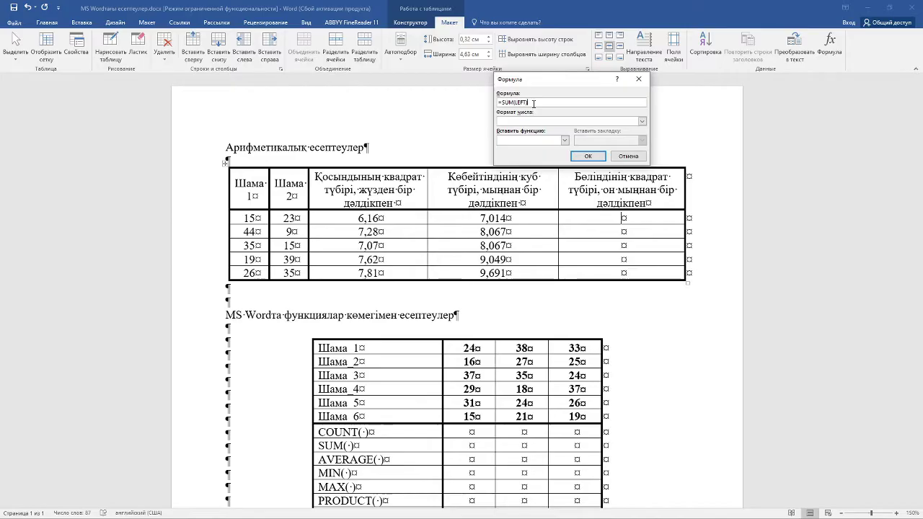
pyautogui.press('BackSpace')
pyautogui.press('BackSpace')
pyautogui.press('BackSpace')
pyautogui.press('BackSpace')
pyautogui.press('BackSpace')
pyautogui.press('BackSpace')
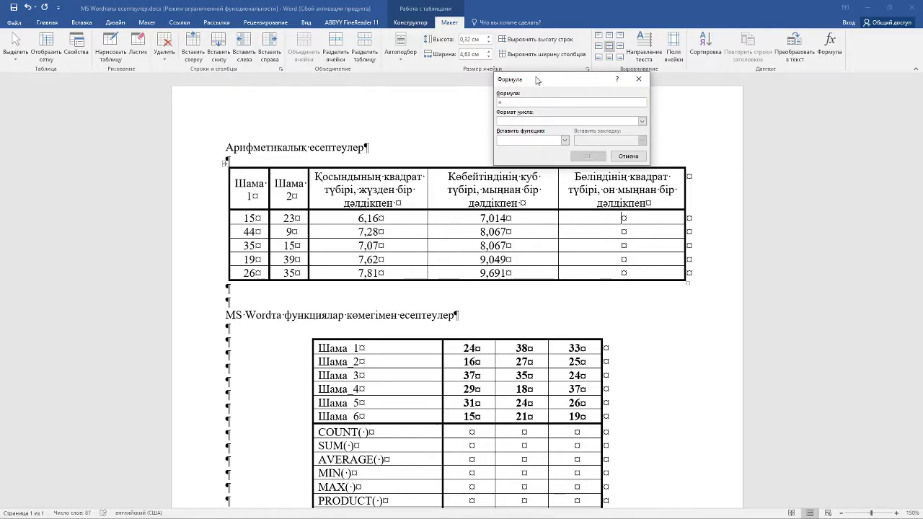
pyautogui.moveTo(537, 80); pyautogui.dragTo(481, 74)
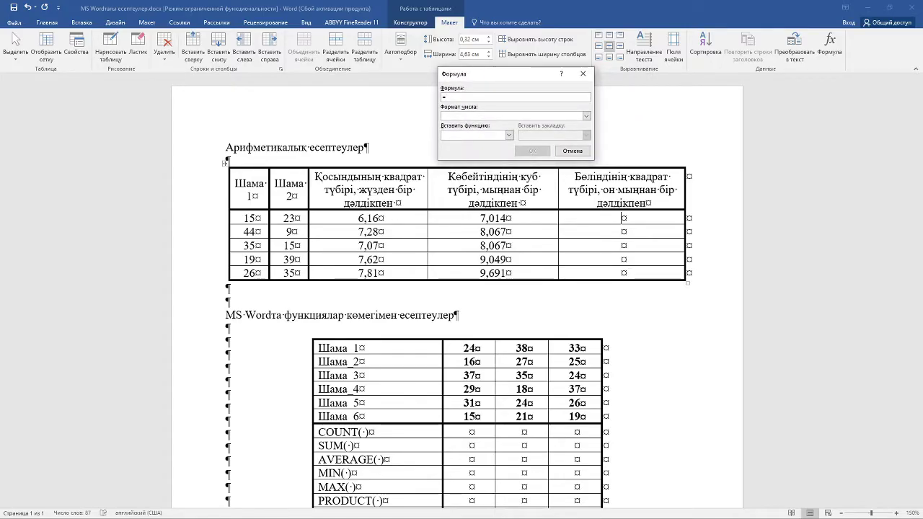
pyautogui.write('(a2')
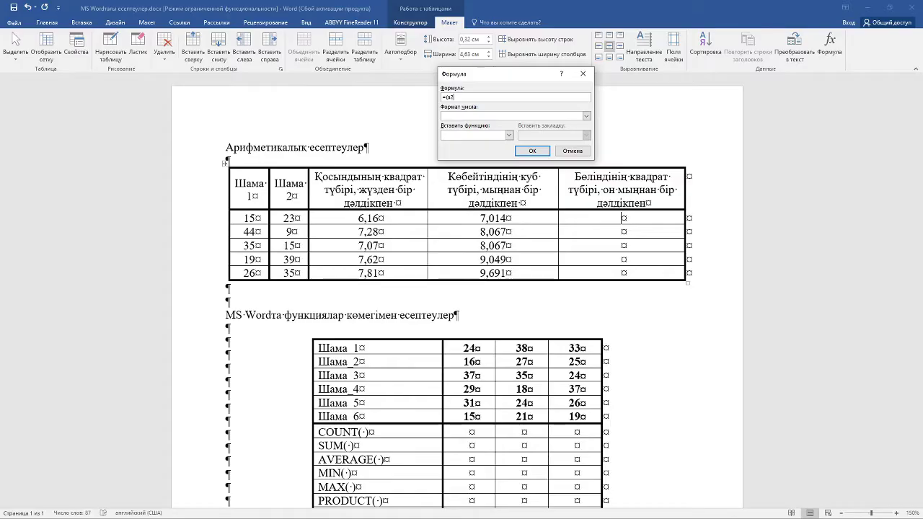
pyautogui.write('/b2)^(')
pyautogui.write('1/2')
pyautogui.click(587, 116)
pyautogui.click(474, 151)
pyautogui.click(472, 116)
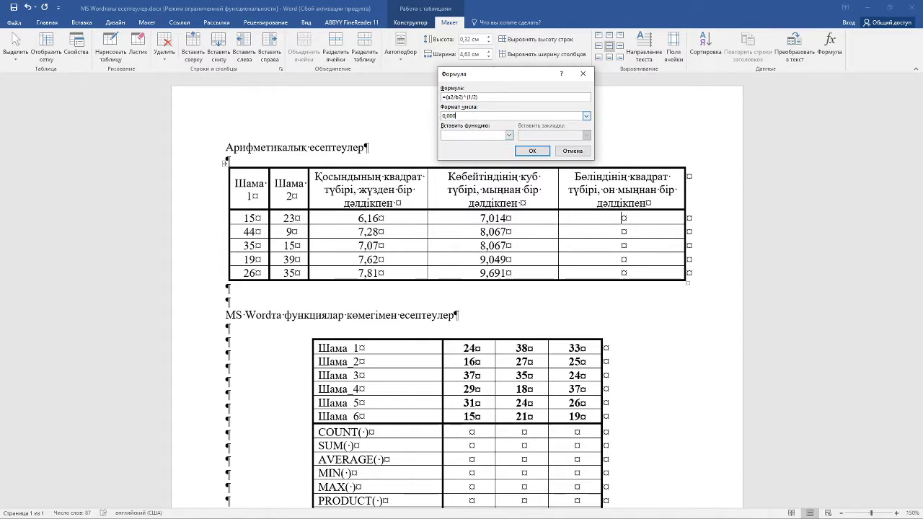
pyautogui.click(532, 151)
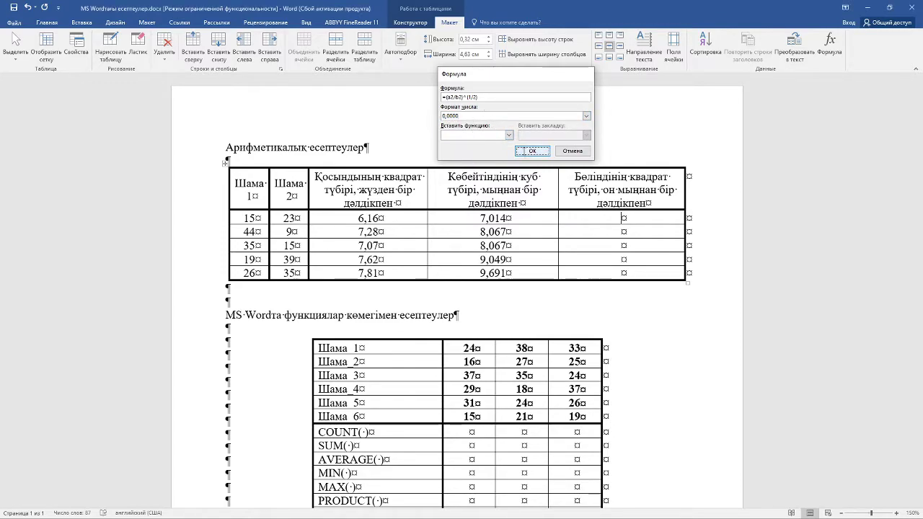
# Fill row 2's quotient square-root cell with a four-decimal root formula, giving 2,2111.
pyautogui.click(624, 231)
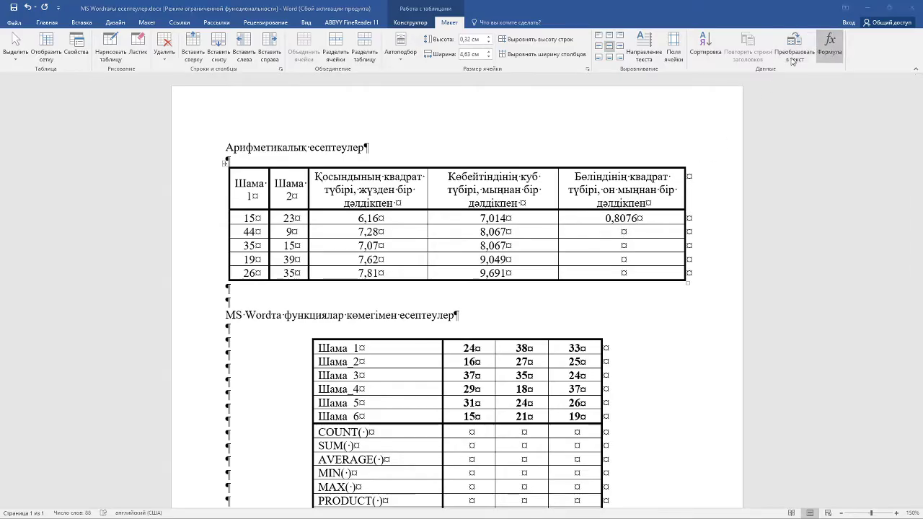
pyautogui.click(830, 44)
pyautogui.press('BackSpace')
pyautogui.press('BackSpace')
pyautogui.press('BackSpace')
pyautogui.press('BackSpace')
pyautogui.press('BackSpace')
pyautogui.press('BackSpace')
pyautogui.press('BackSpace')
pyautogui.press('BackSpace')
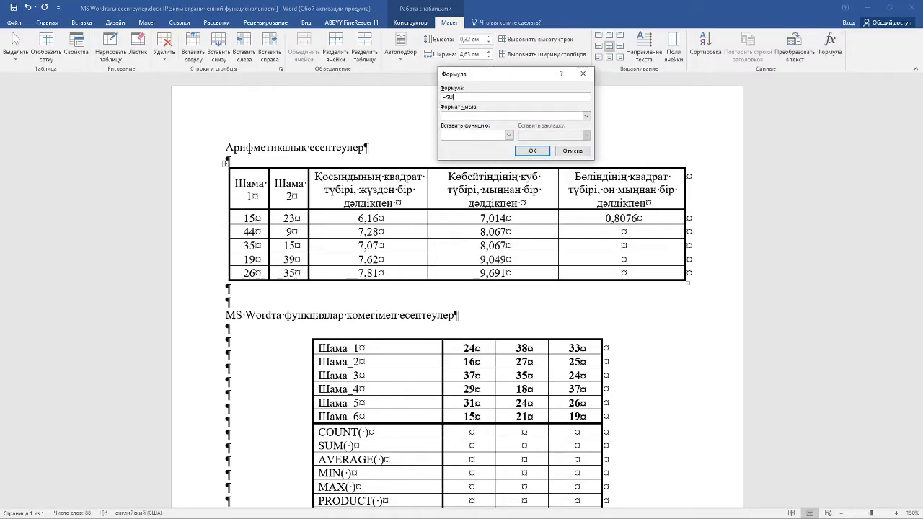
pyautogui.press('BackSpace')
pyautogui.press('BackSpace')
pyautogui.write('a')
pyautogui.write(';')
pyautogui.write(')^')
pyautogui.write('(1/2')
pyautogui.click(586, 116)
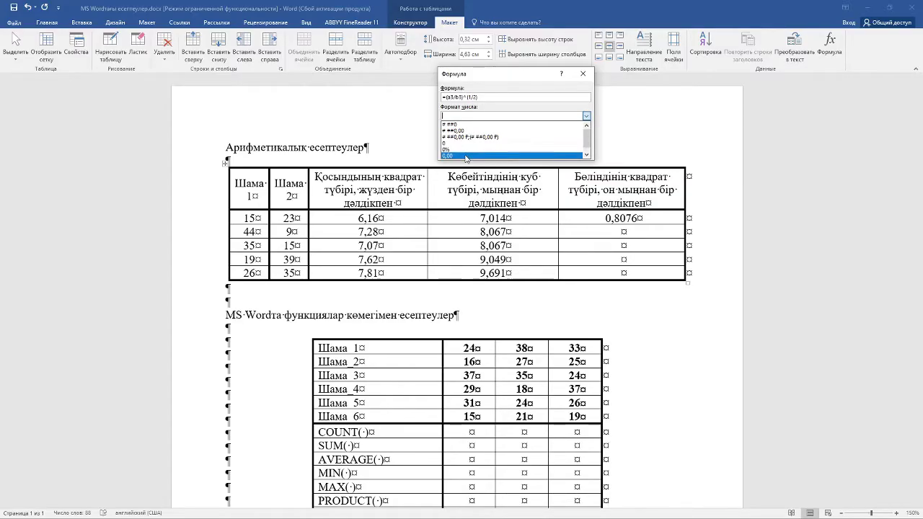
pyautogui.click(469, 148)
pyautogui.write('0000')
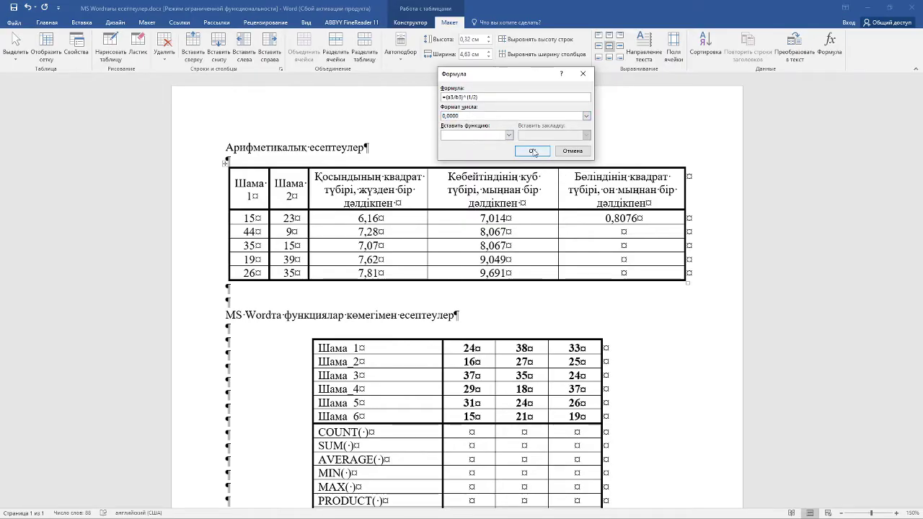
pyautogui.click(537, 151)
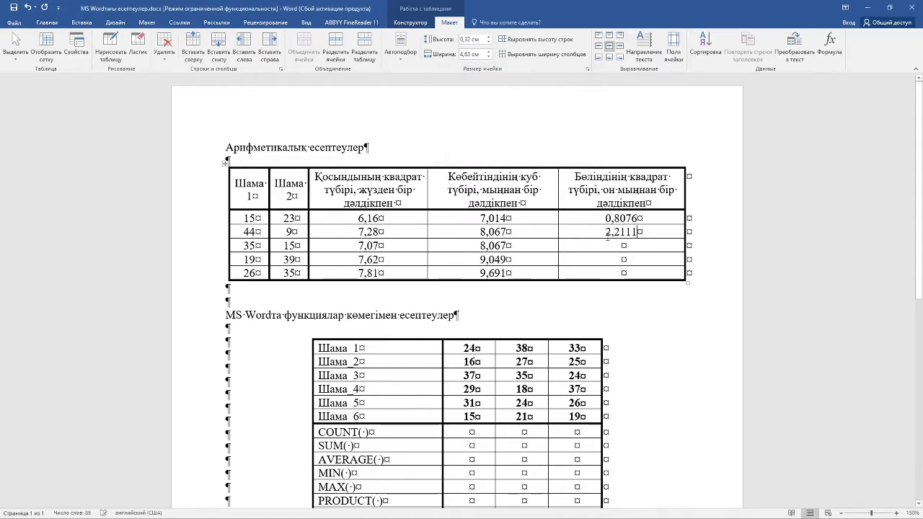
# Fill row 3's quotient square-root cell with a four-decimal root formula, giving 1,5275.
pyautogui.click(829, 50)
pyautogui.press('BackSpace')
pyautogui.press('BackSpace')
pyautogui.press('BackSpace')
pyautogui.press('BackSpace')
pyautogui.press('BackSpace')
pyautogui.press('BackSpace')
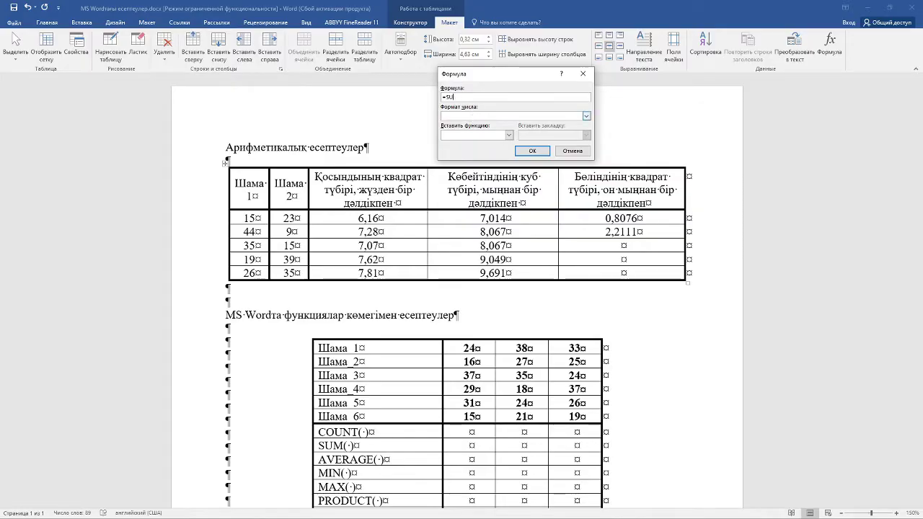
pyautogui.press('BackSpace')
pyautogui.press('BackSpace')
pyautogui.write('(')
pyautogui.write('4')
pyautogui.write('b4)^(1/')
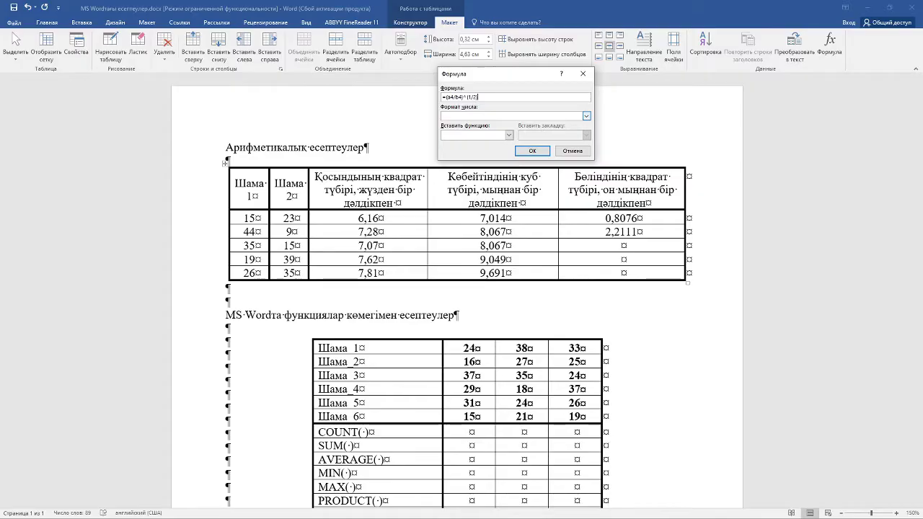
pyautogui.write('2)')
pyautogui.click(586, 116)
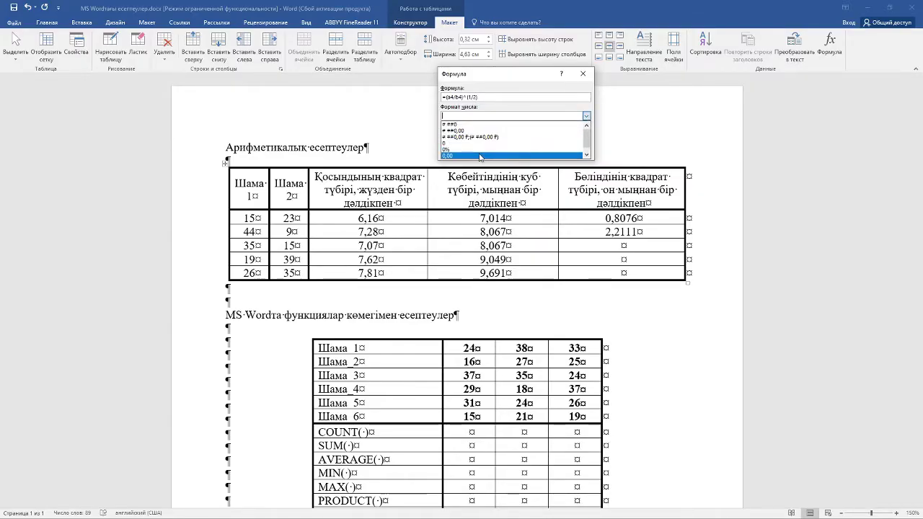
pyautogui.click(480, 156)
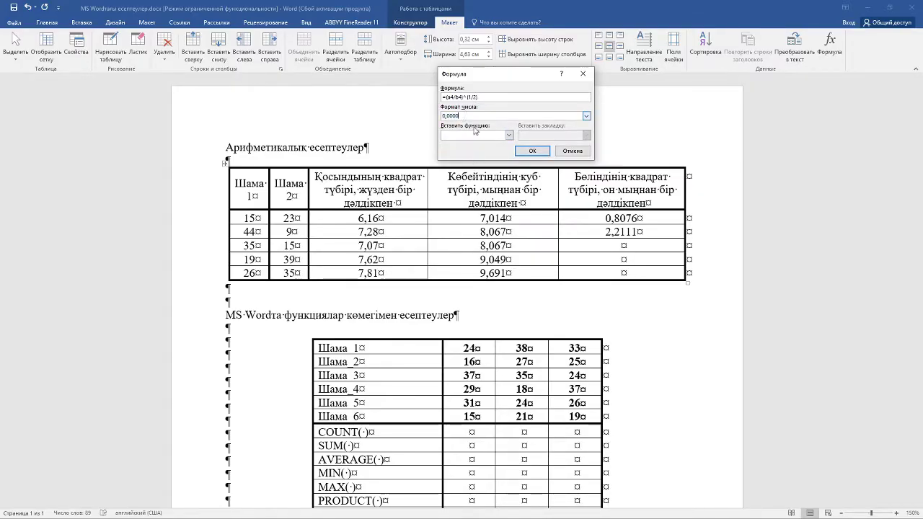
pyautogui.click(533, 151)
# Fill row 4's quotient square-root cell with =(a5/b5)^(1/2) in 0,0000 format, giving 0,6980.
pyautogui.click(624, 259)
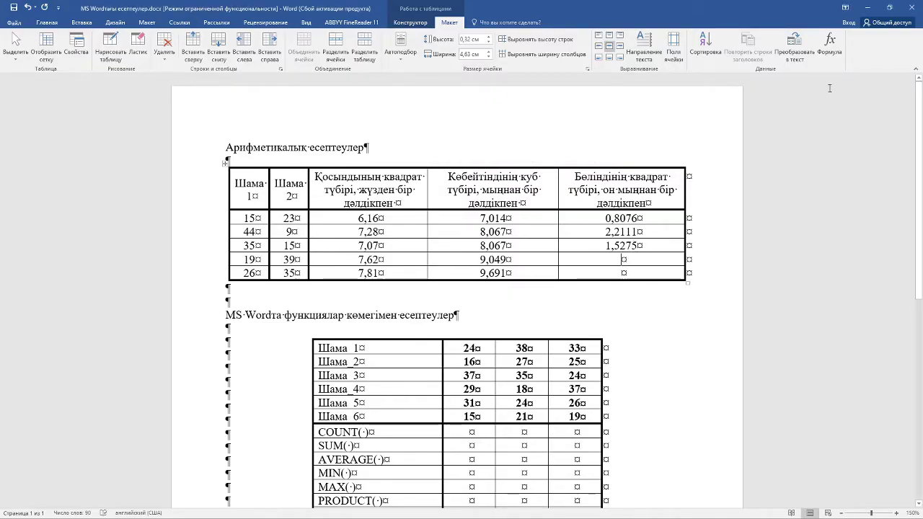
pyautogui.click(830, 50)
pyautogui.press('BackSpace')
pyautogui.press('BackSpace')
pyautogui.press('BackSpace')
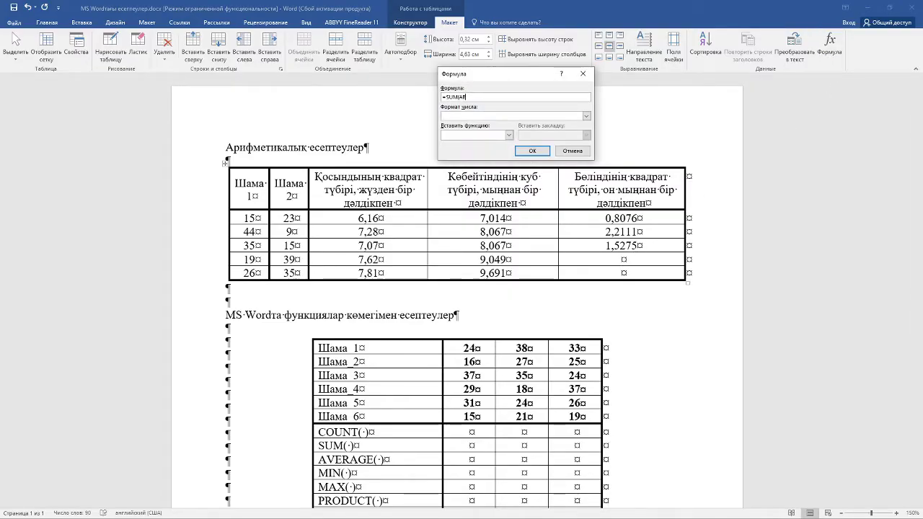
pyautogui.press('BackSpace')
pyautogui.press('BackSpace')
pyautogui.press('BackSpace')
pyautogui.write('(a5/b5')
pyautogui.write(')^(1/2')
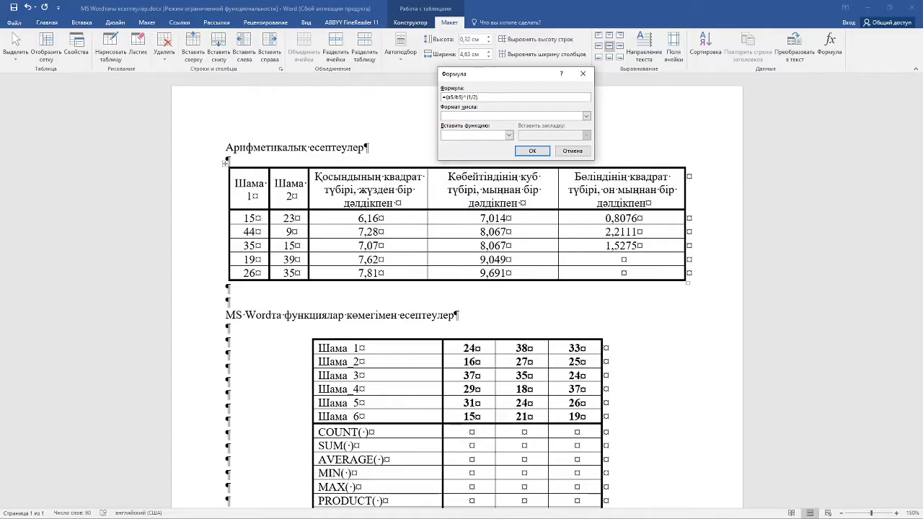
pyautogui.click(586, 116)
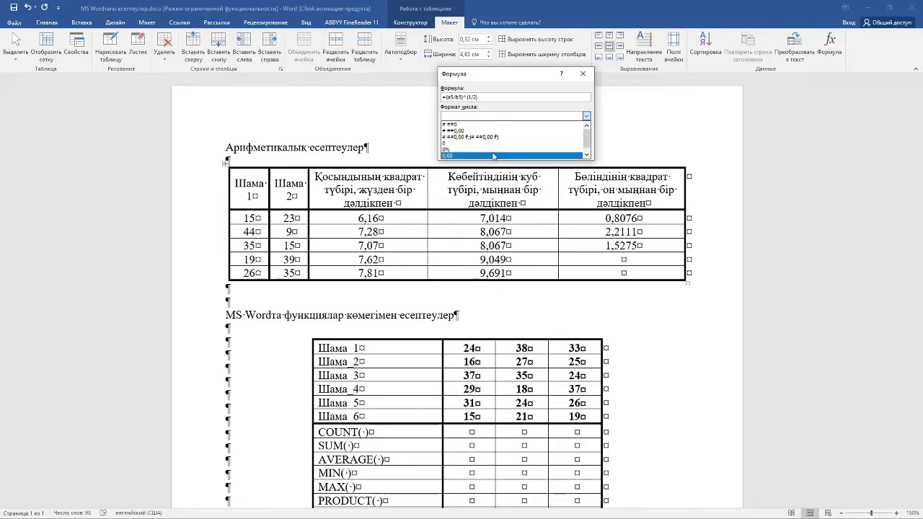
pyautogui.click(494, 156)
pyautogui.write('0000')
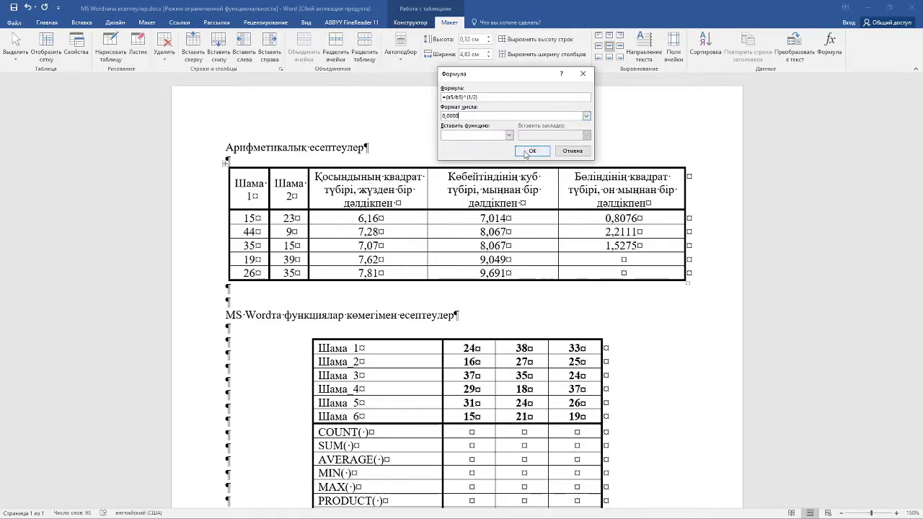
pyautogui.click(527, 153)
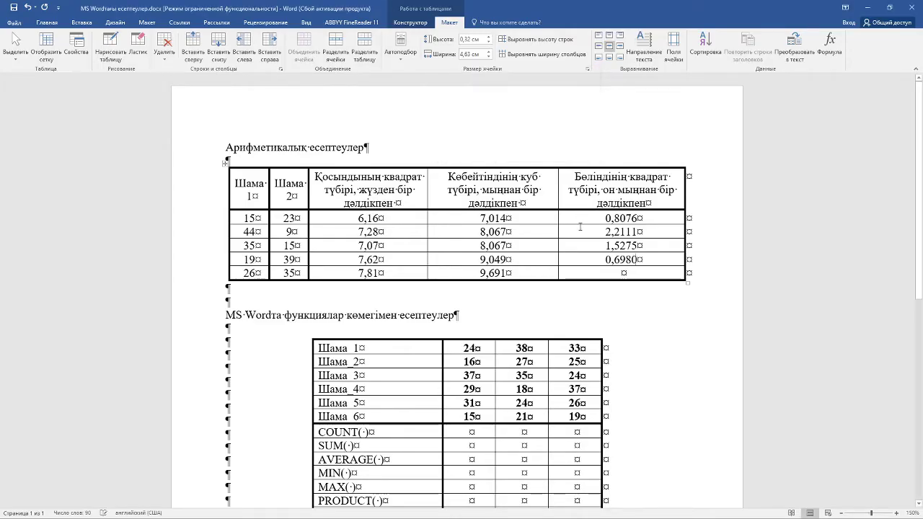
pyautogui.click(829, 45)
# Enter =(a6/b6)^(1/2) with format 0,0000 in the fifth row, showing 0,8619.
pyautogui.press('BackSpace')
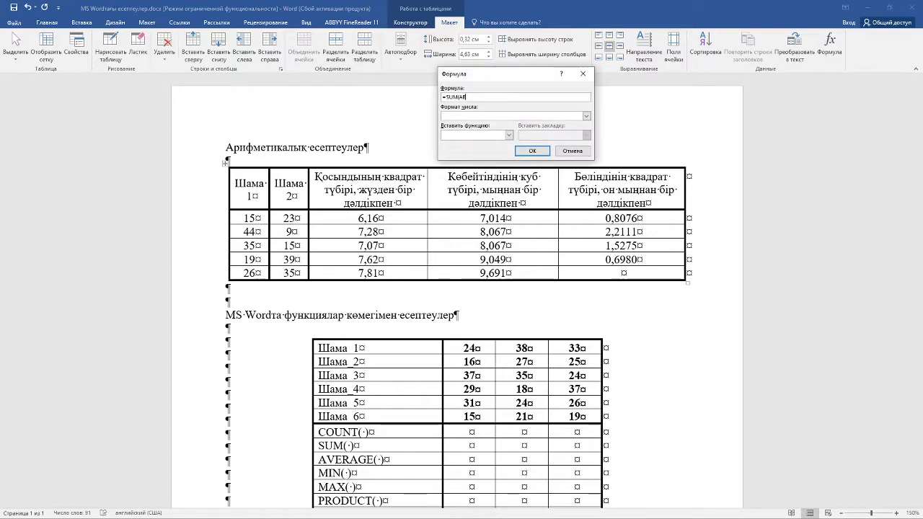
pyautogui.press('BackSpace')
pyautogui.press('BackSpace')
pyautogui.press('BackSpace')
pyautogui.write('(')
pyautogui.write('a6')
pyautogui.write('/2)')
pyautogui.click(587, 117)
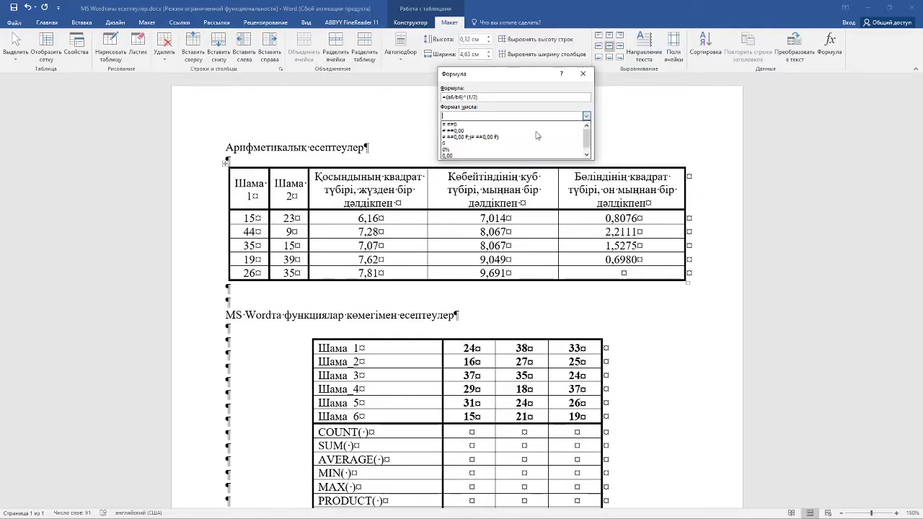
pyautogui.click(472, 154)
pyautogui.click(471, 115)
pyautogui.write('0000')
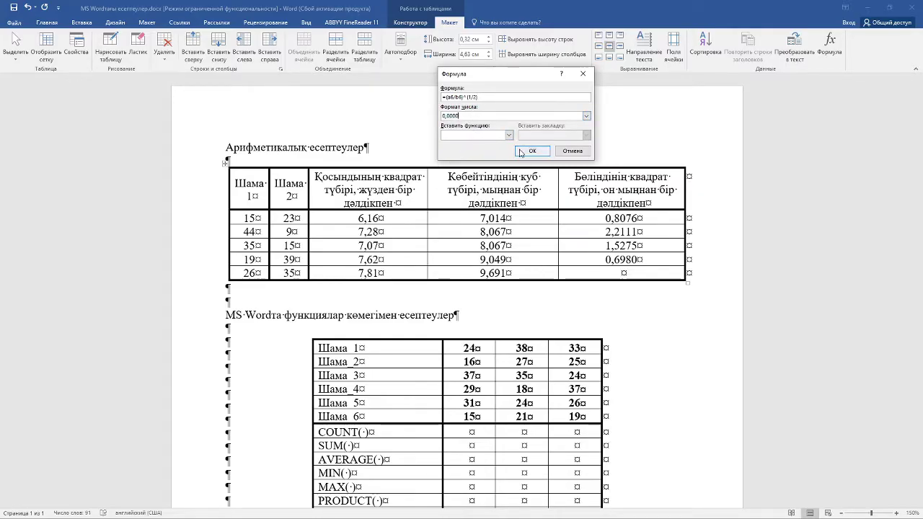
pyautogui.click(531, 152)
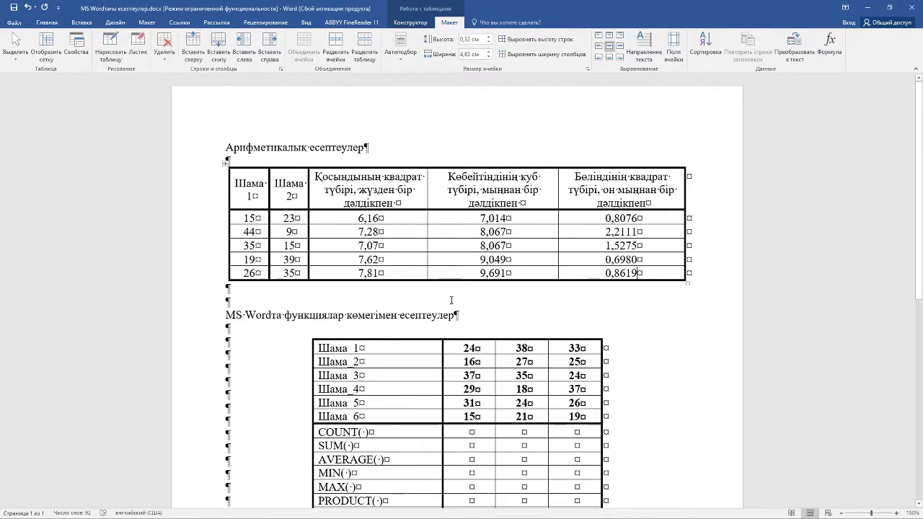
pyautogui.click(453, 316)
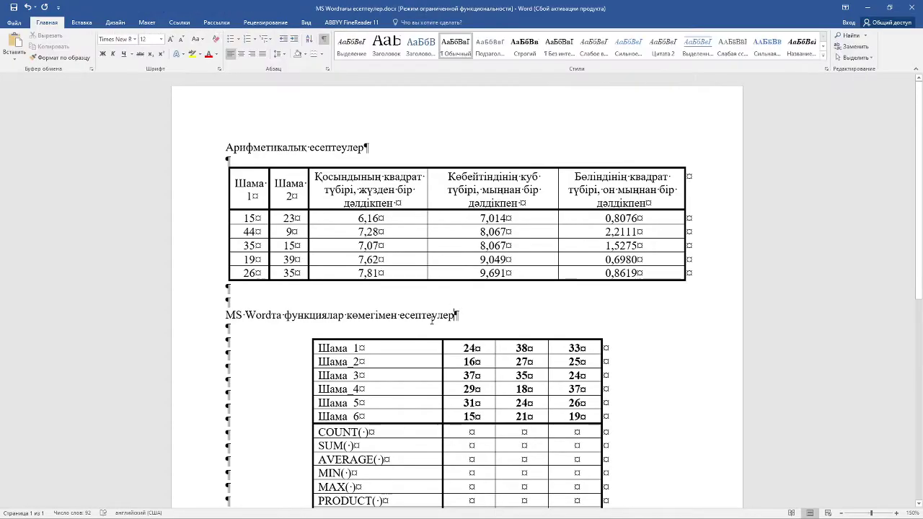
pyautogui.click(399, 313)
pyautogui.scroll(-1, 390, 309)
pyautogui.scroll(-1, 389, 308)
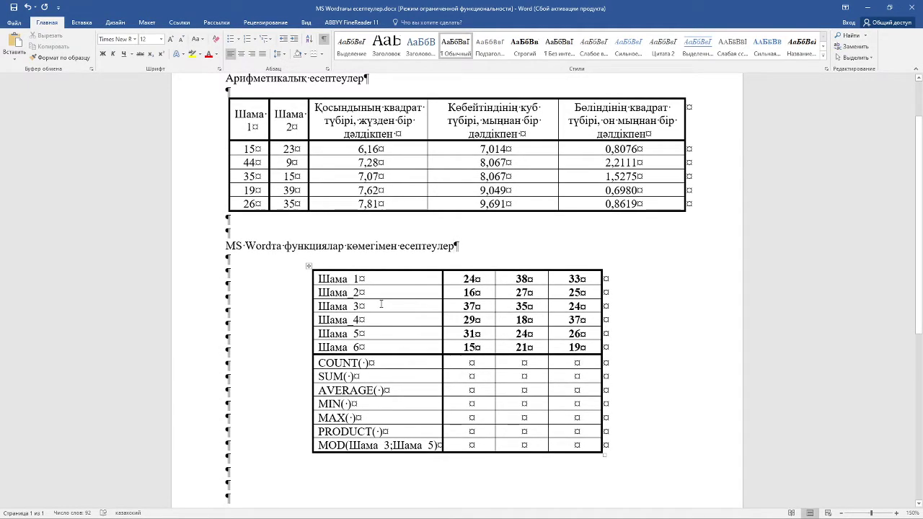
pyautogui.scroll(-2, 414, 282)
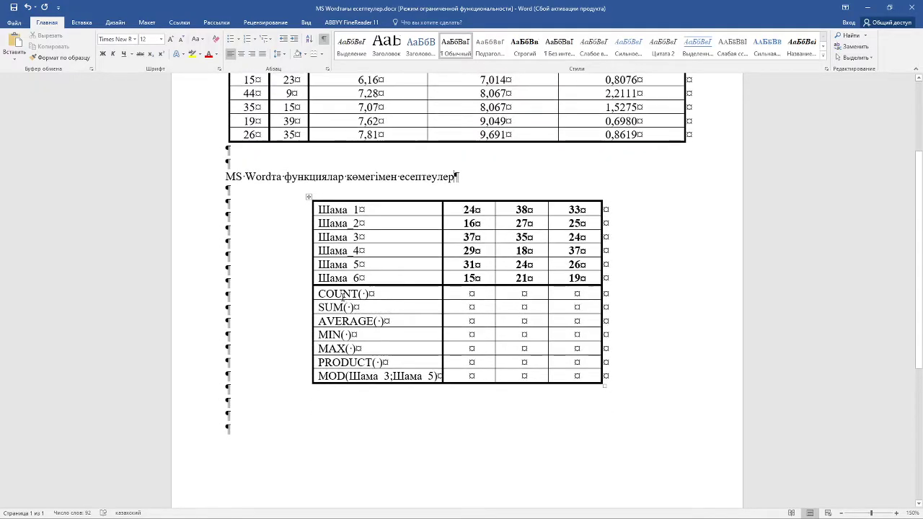
pyautogui.moveTo(318, 294); pyautogui.dragTo(367, 293)
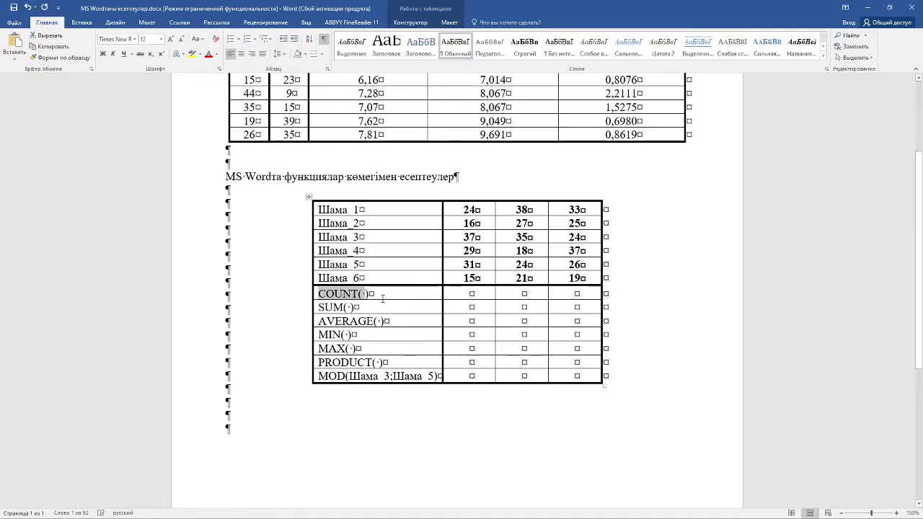
pyautogui.moveTo(357, 307); pyautogui.dragTo(339, 375)
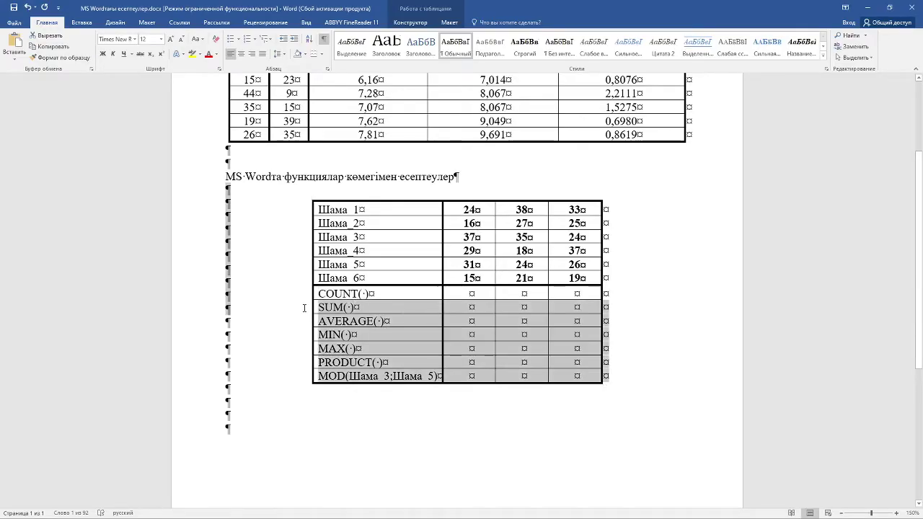
pyautogui.moveTo(318, 307); pyautogui.dragTo(341, 308)
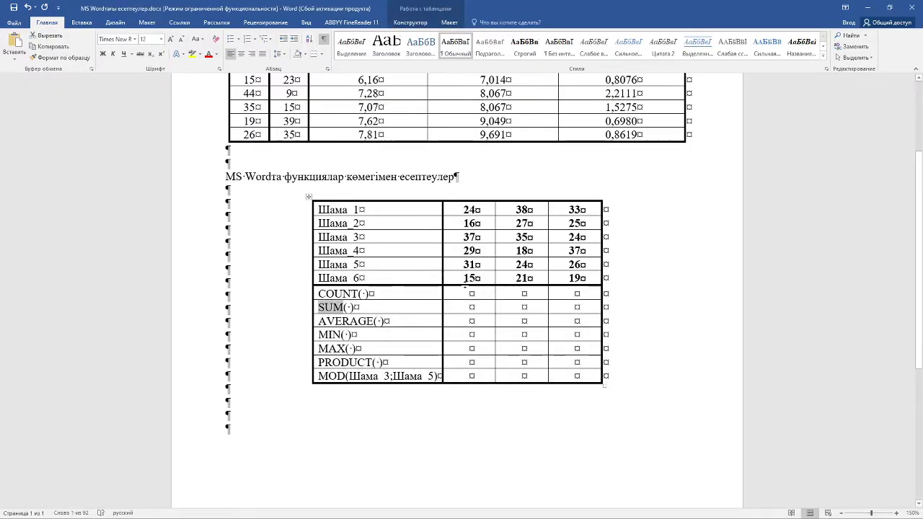
pyautogui.click(316, 321)
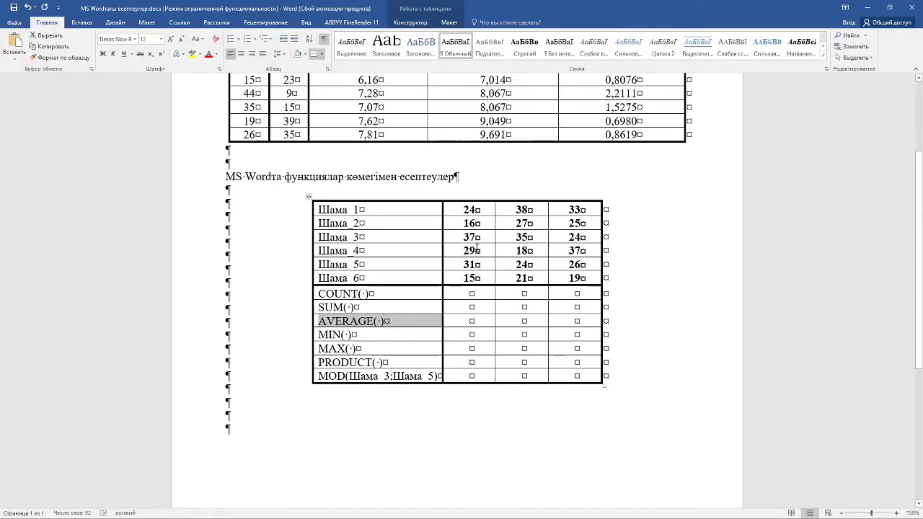
pyautogui.moveTo(318, 335); pyautogui.dragTo(342, 336)
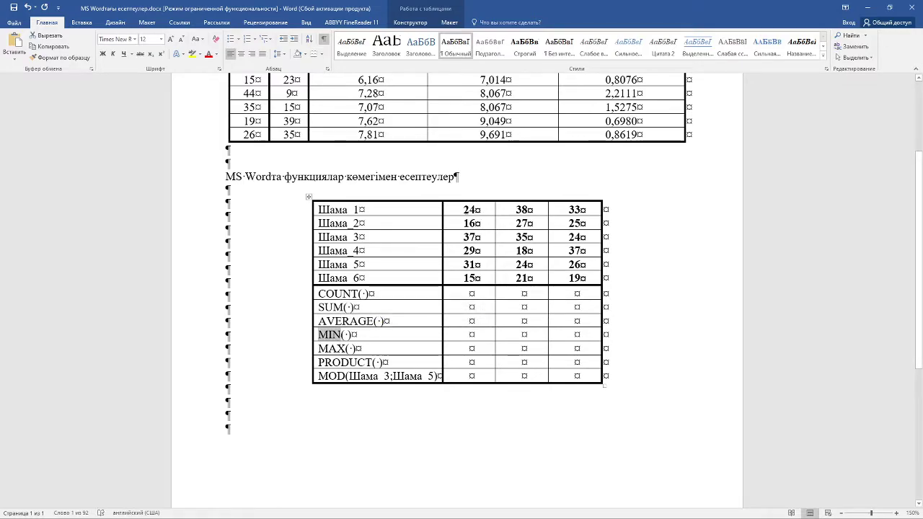
pyautogui.moveTo(318, 349); pyautogui.dragTo(348, 348)
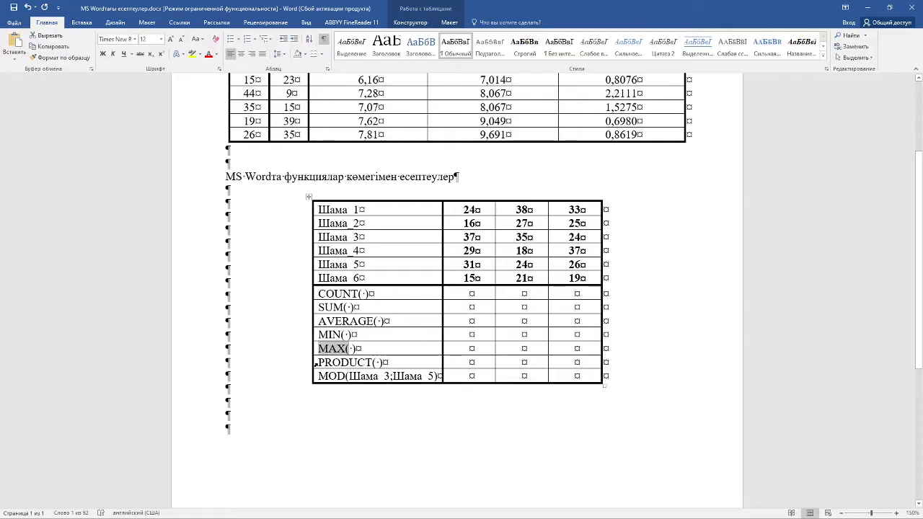
pyautogui.moveTo(318, 363); pyautogui.dragTo(383, 363)
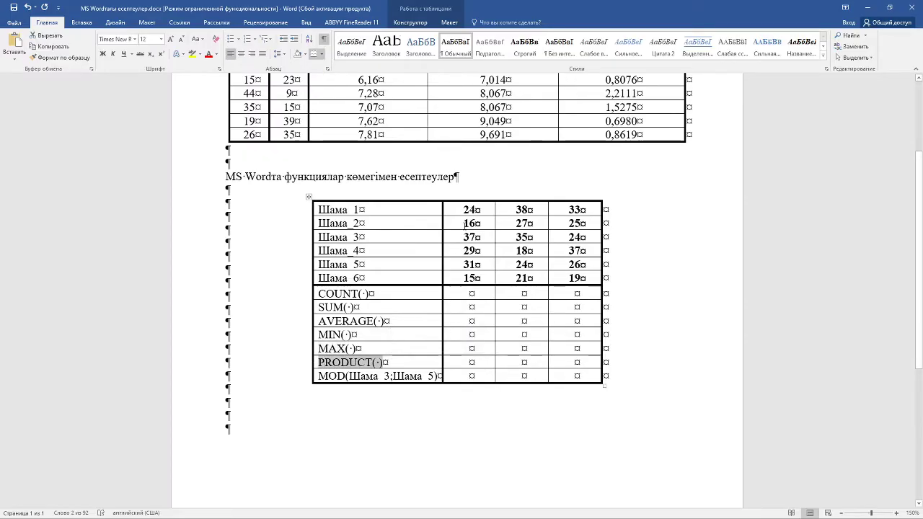
pyautogui.doubleClick(332, 376)
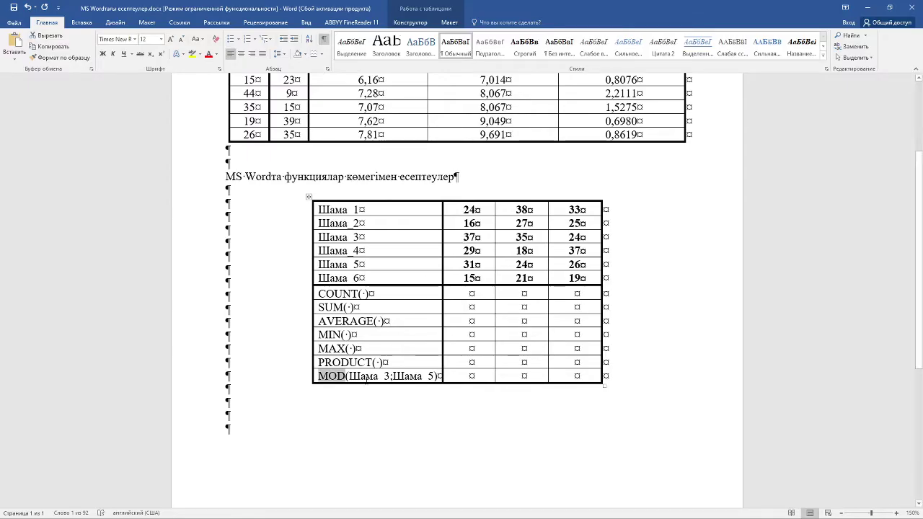
pyautogui.doubleClick(387, 376)
pyautogui.doubleClick(432, 376)
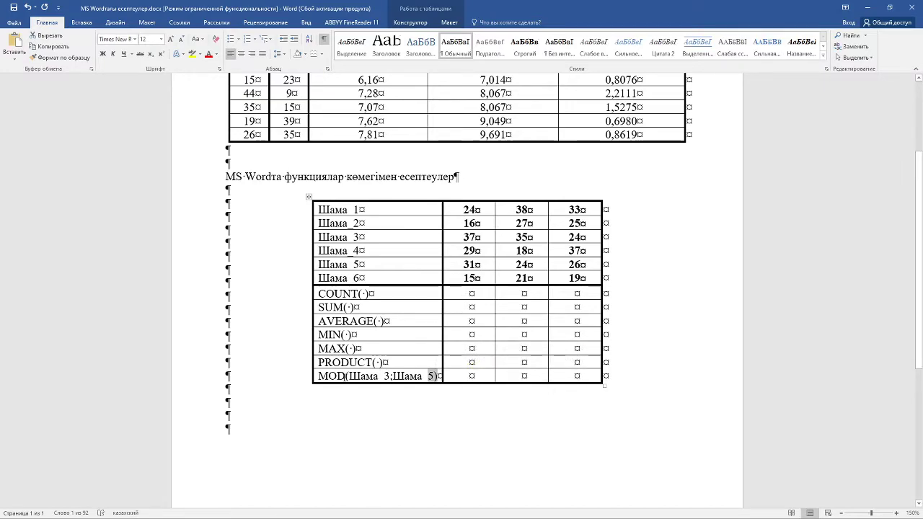
pyautogui.doubleClick(332, 376)
# Switch input to Russian, highlight the three value columns, then return to the COUNT row's first result cell.
pyautogui.click(471, 294)
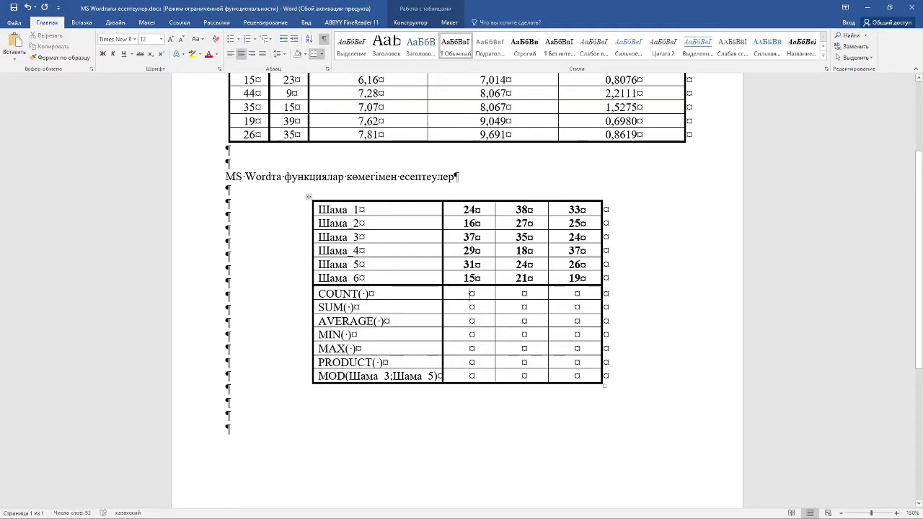
pyautogui.hotkey('alt', 'shift')
pyautogui.moveTo(464, 215); pyautogui.dragTo(468, 278)
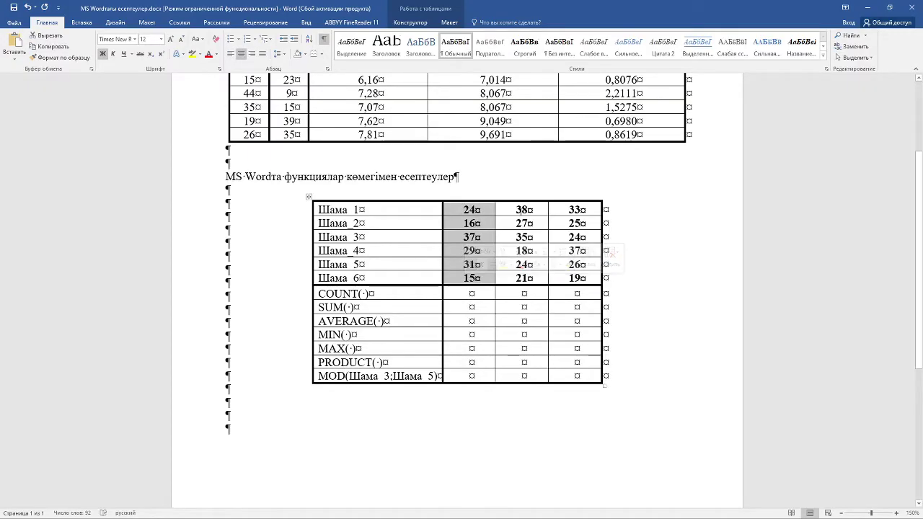
pyautogui.moveTo(520, 210); pyautogui.dragTo(524, 278)
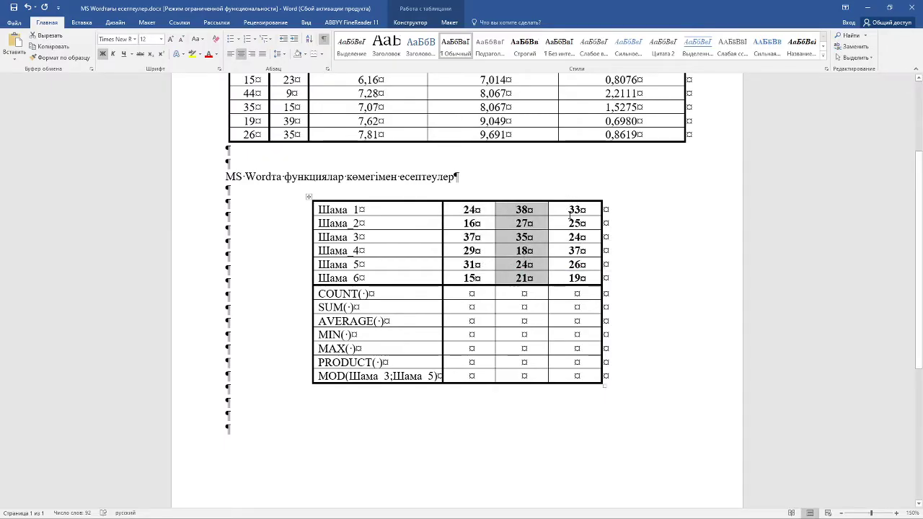
pyautogui.moveTo(576, 210); pyautogui.dragTo(577, 278)
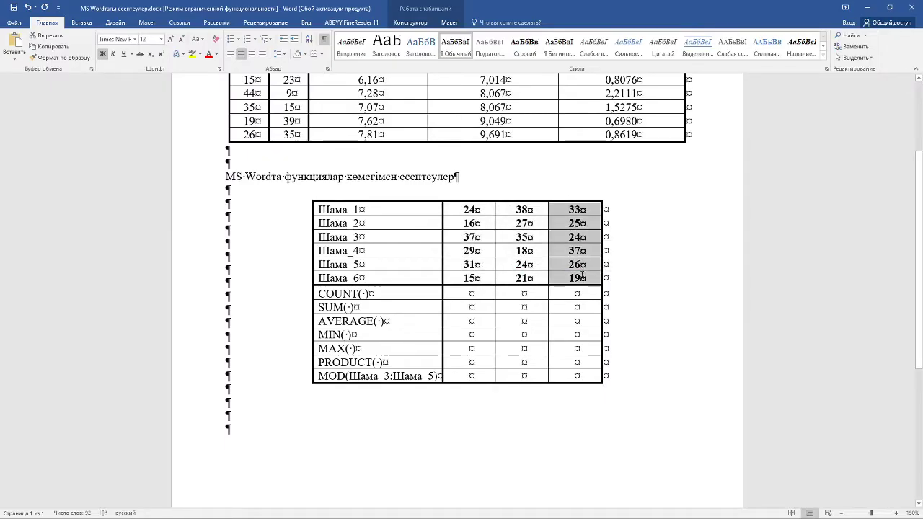
pyautogui.click(469, 293)
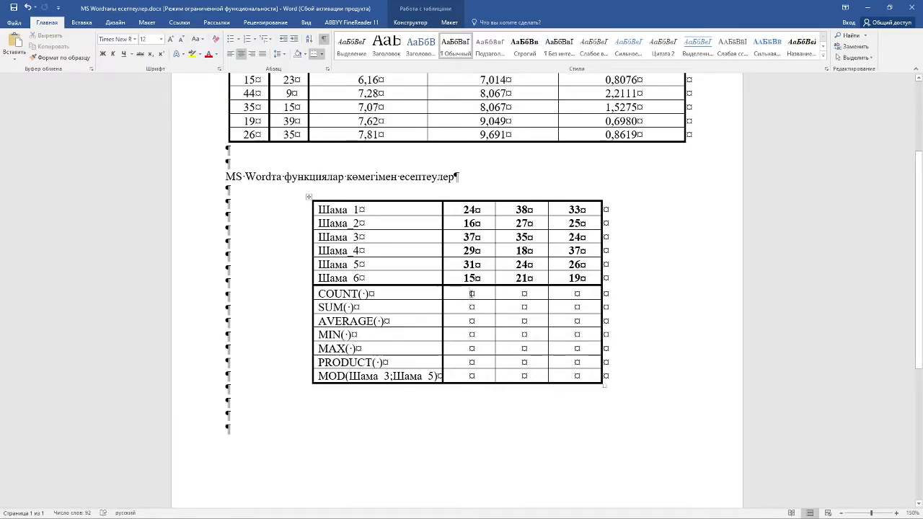
# Insert =COUNT(b1;b2;b3;b4;b5;b6) via the Formula dialog so the cell shows 6.
pyautogui.click(449, 22)
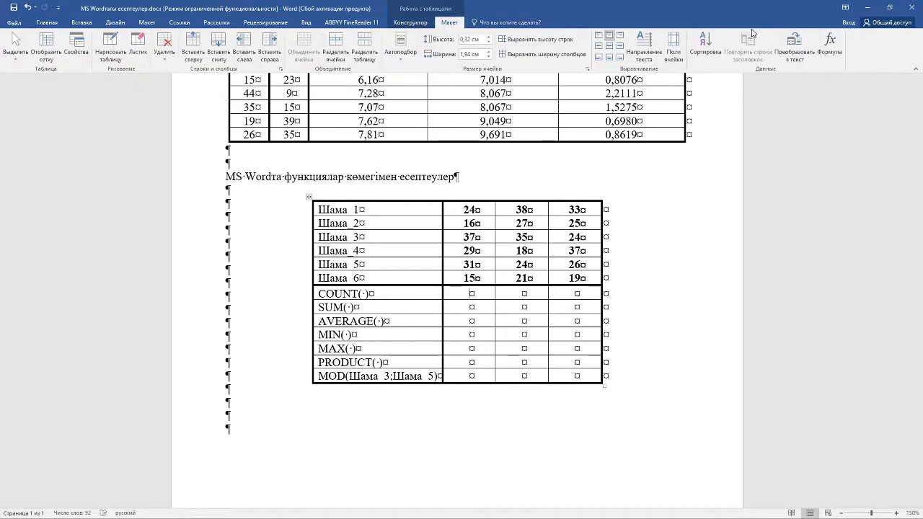
pyautogui.click(831, 45)
pyautogui.moveTo(524, 75); pyautogui.dragTo(468, 127)
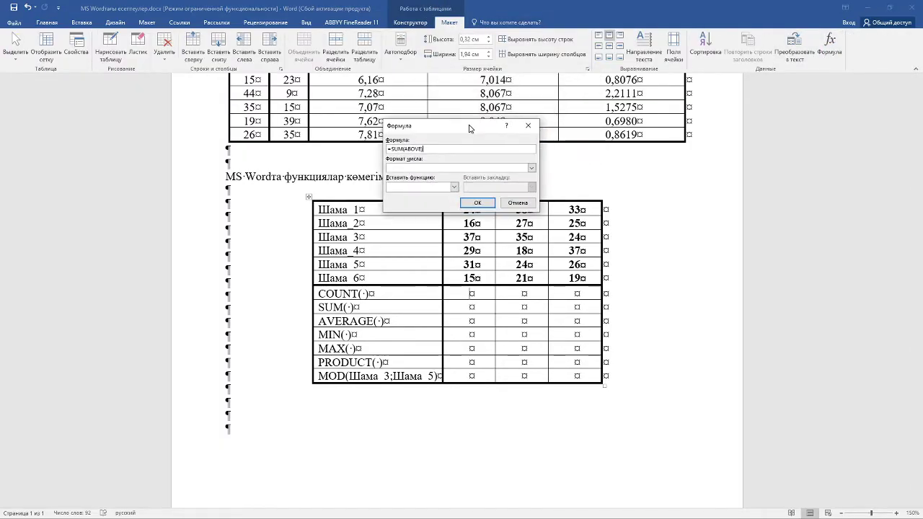
pyautogui.press('BackSpace')
pyautogui.press('BackSpace')
pyautogui.press('BackSpace')
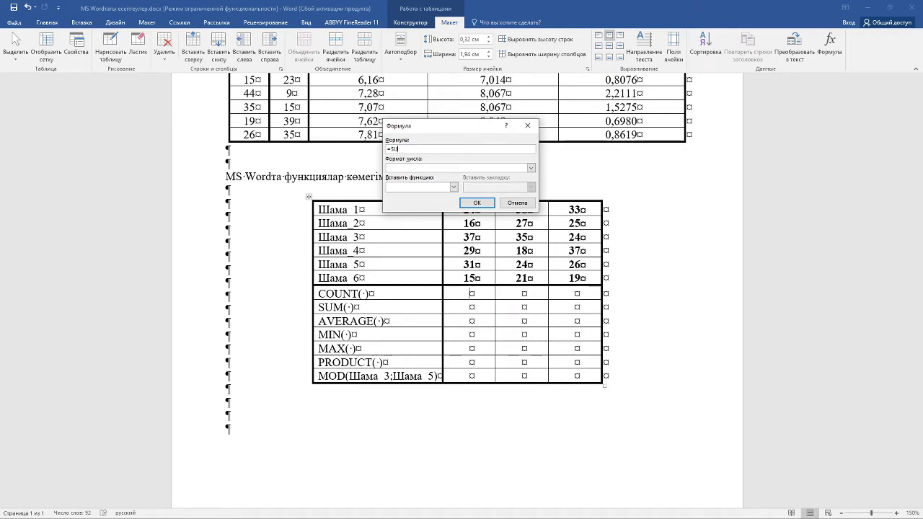
pyautogui.moveTo(451, 128); pyautogui.dragTo(470, 116)
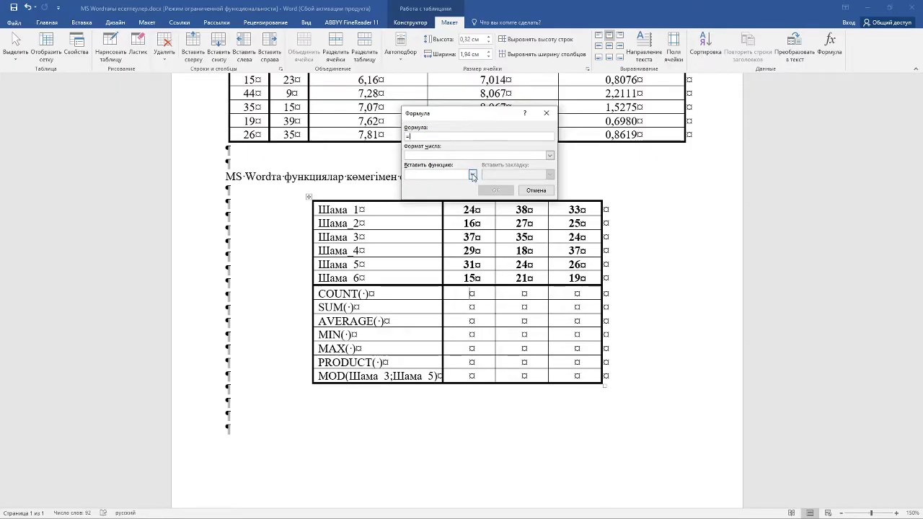
pyautogui.click(474, 177)
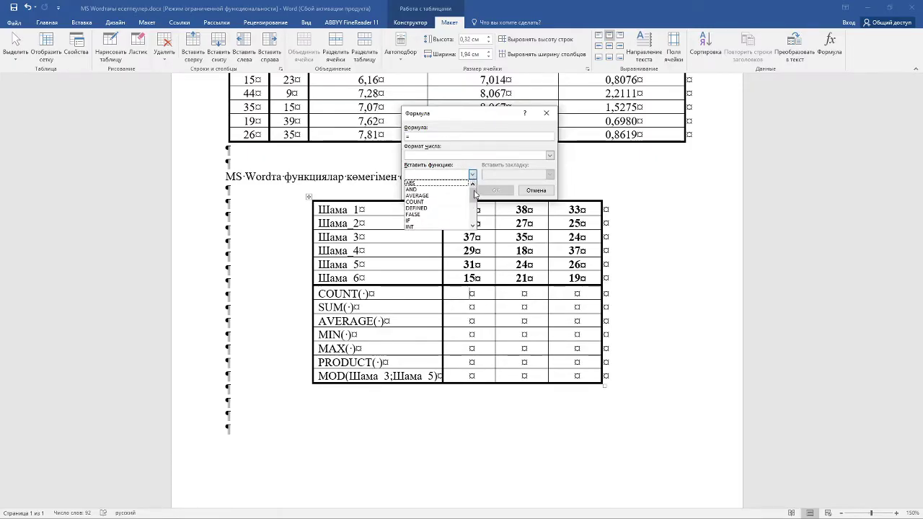
pyautogui.click(448, 202)
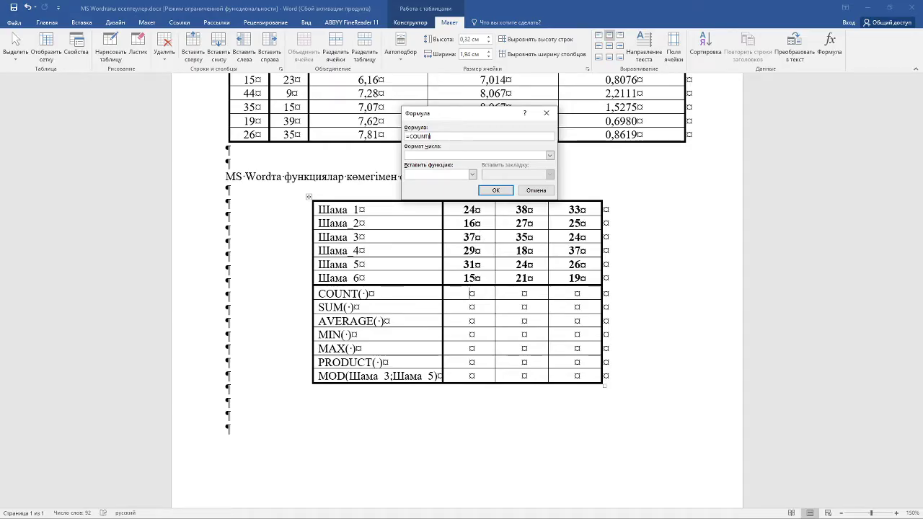
pyautogui.write('a')
pyautogui.write(';b2;b3')
pyautogui.write(';b4')
pyautogui.write(';b5;b6')
pyautogui.moveTo(491, 115); pyautogui.dragTo(505, 96)
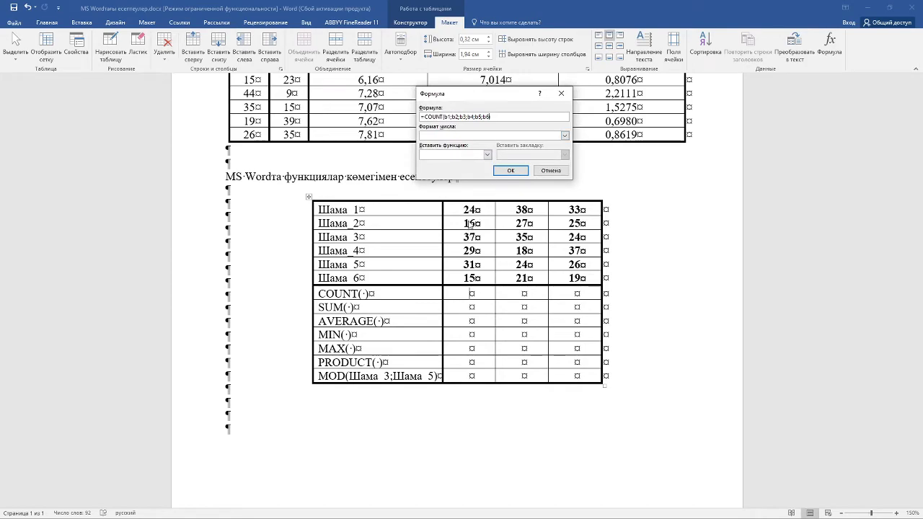
pyautogui.write(')')
pyautogui.click(511, 170)
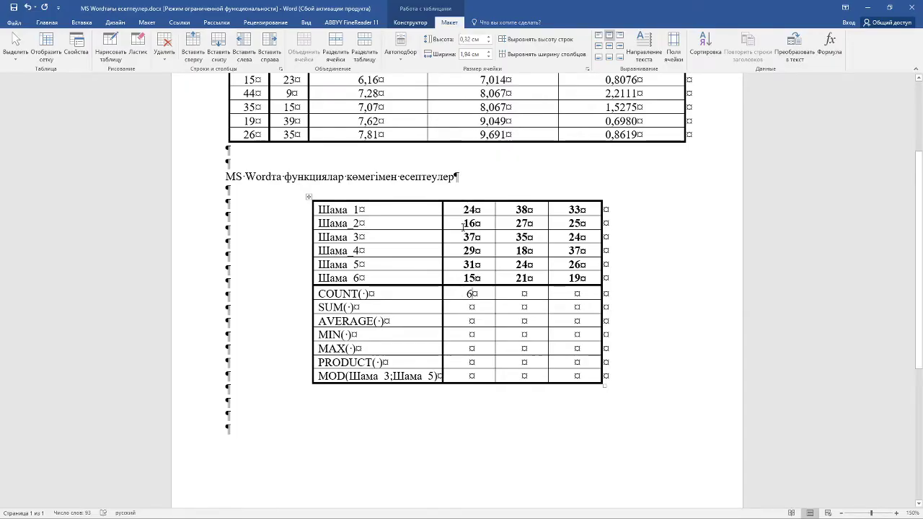
# In the SUM row's first result cell, build =SUM(b1:b6) in the Formula dialog without confirming.
pyautogui.click(471, 306)
pyautogui.click(832, 58)
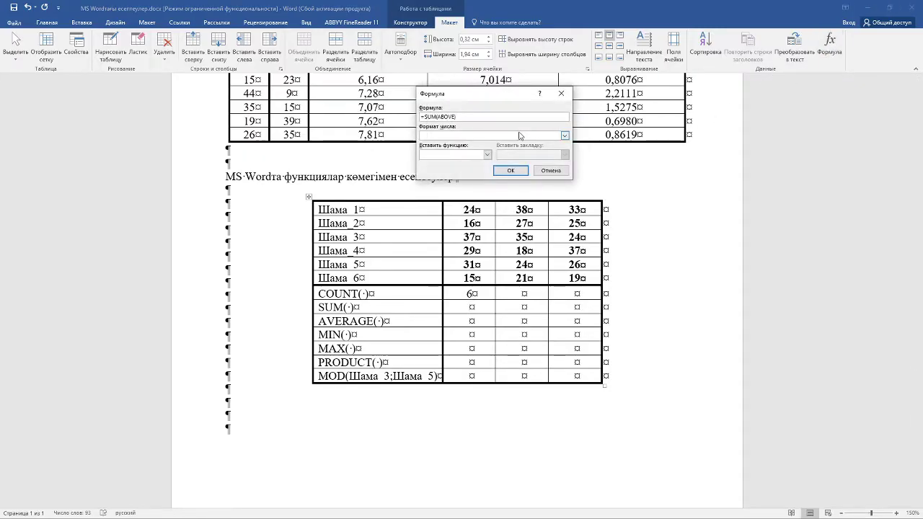
pyautogui.press('BackSpace')
pyautogui.press('BackSpace')
pyautogui.press('BackSpace')
pyautogui.press('BackSpace')
pyautogui.press('BackSpace')
pyautogui.press('BackSpace')
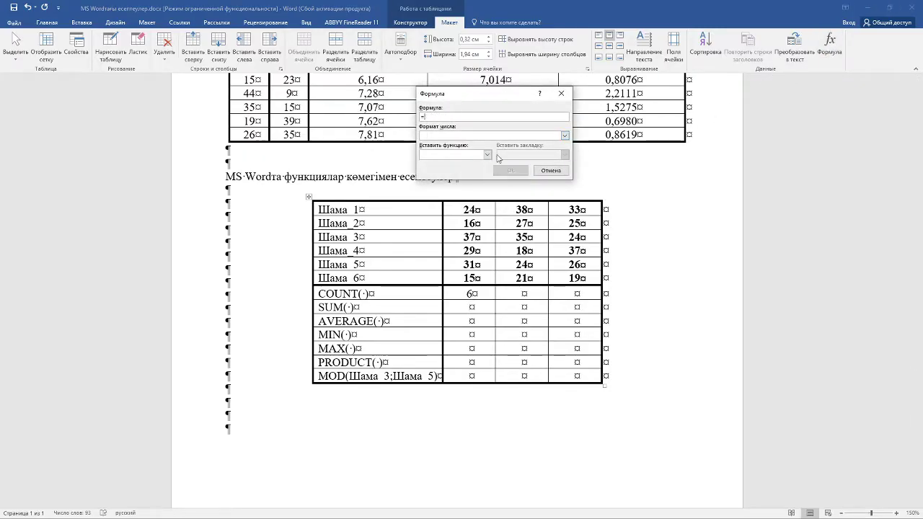
pyautogui.click(487, 154)
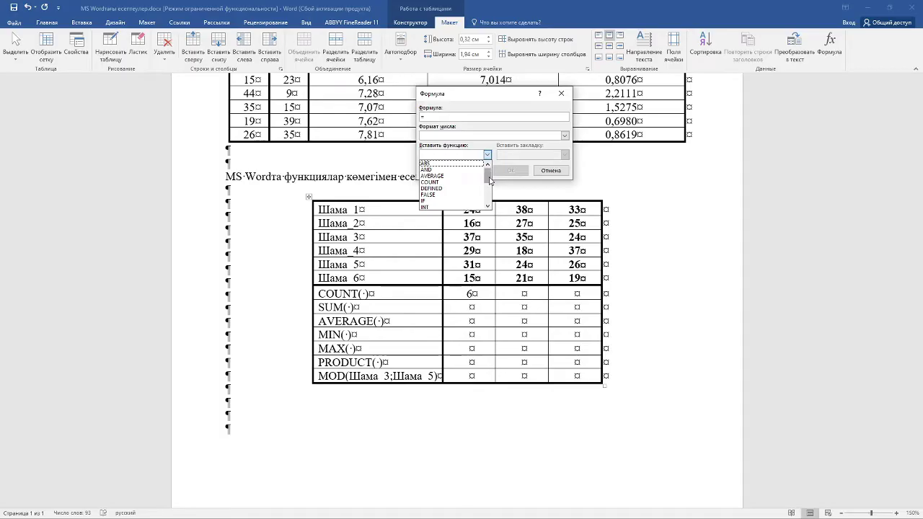
pyautogui.moveTo(489, 179); pyautogui.dragTo(489, 196)
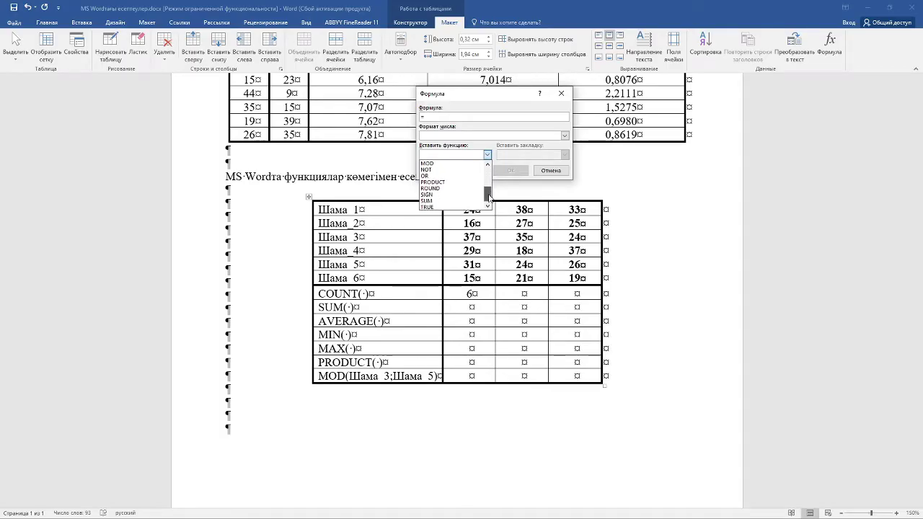
pyautogui.click(444, 201)
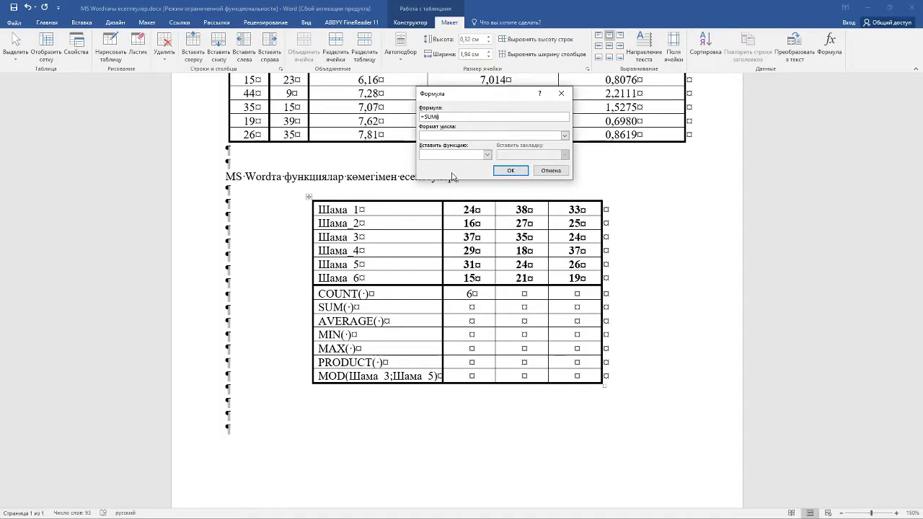
pyautogui.write('b1')
pyautogui.write(':b6')
pyautogui.moveTo(464, 94); pyautogui.dragTo(456, 85)
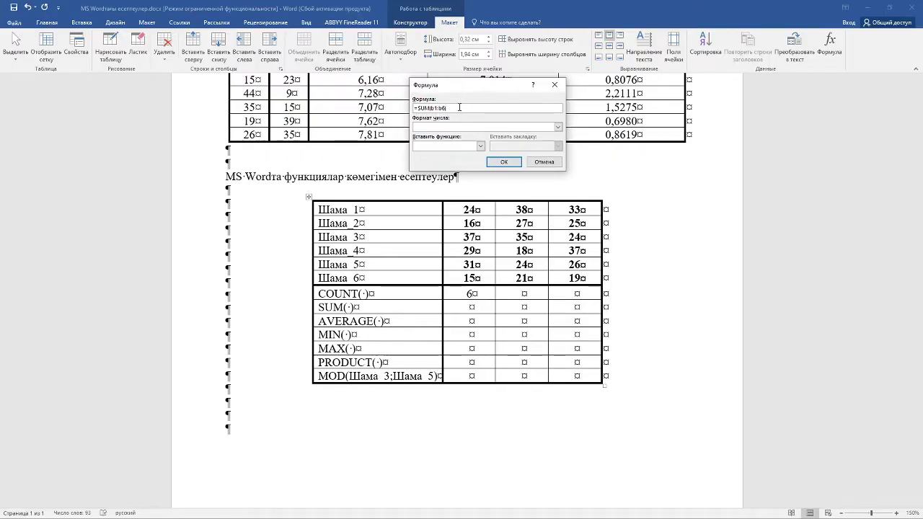
# Confirm the SUM formula (152), then give the AVERAGE row =AVERAGE(b1:b6), showing 25,33.
pyautogui.click(504, 162)
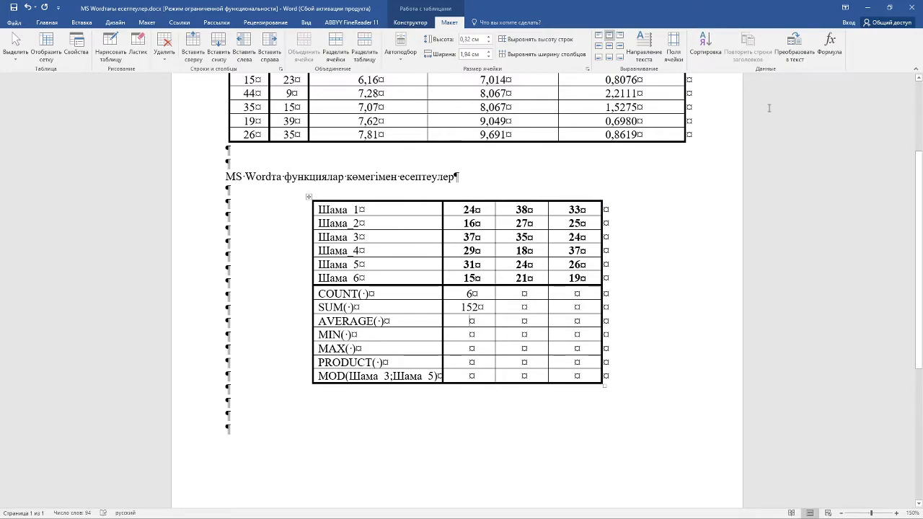
pyautogui.click(829, 51)
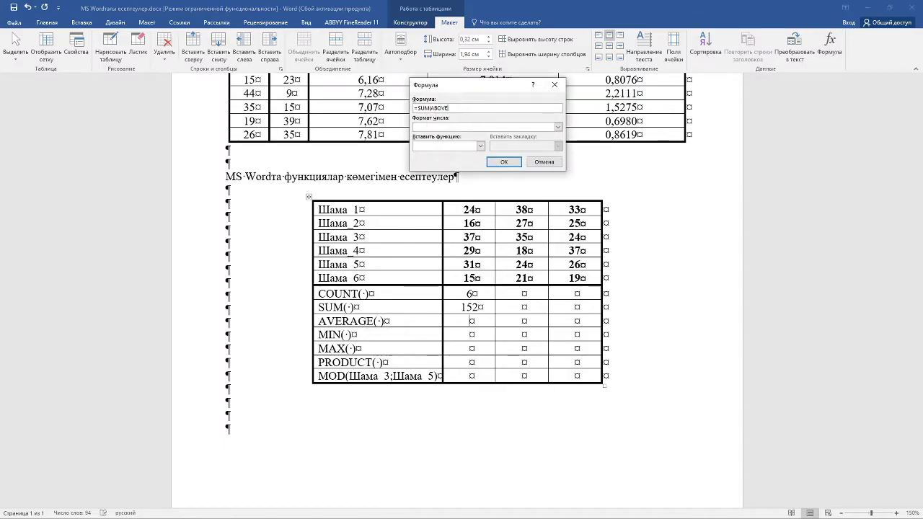
pyautogui.press('BackSpace')
pyautogui.press('BackSpace')
pyautogui.press('BackSpace')
pyautogui.press('BackSpace')
pyautogui.press('BackSpace')
pyautogui.press('BackSpace')
pyautogui.press('BackSpace')
pyautogui.press('BackSpace')
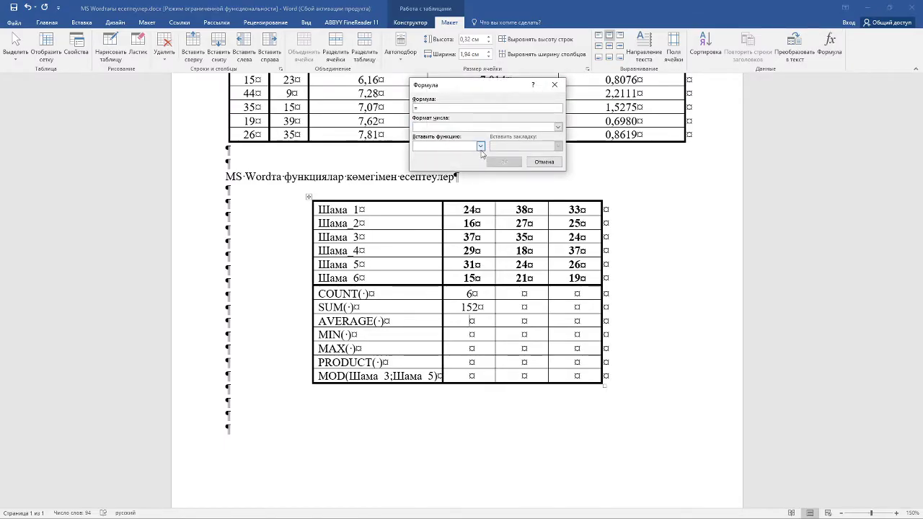
pyautogui.click(481, 147)
pyautogui.click(456, 171)
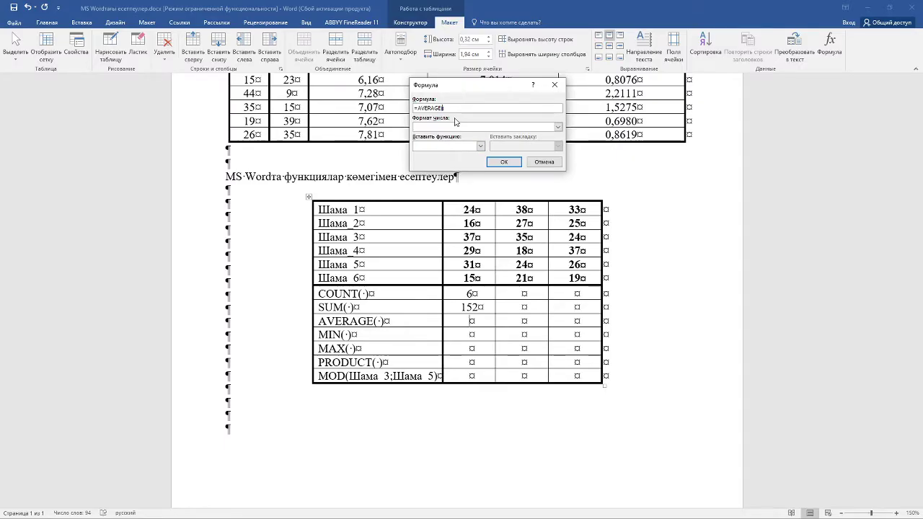
pyautogui.write('фи')
pyautogui.press('BackSpace')
pyautogui.press('BackSpace')
pyautogui.press('BackSpace')
pyautogui.write('b1:b6')
pyautogui.click(500, 163)
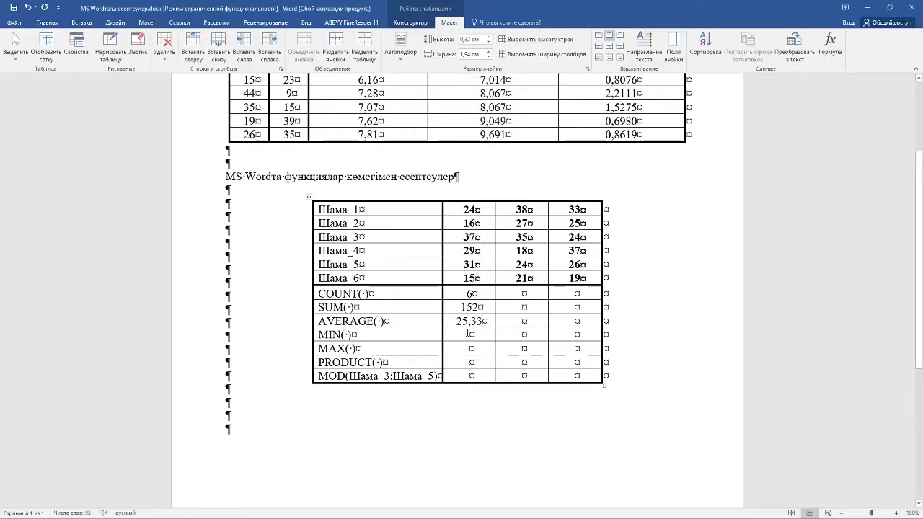
# Insert =MIN(b1:b6) in the first column's MIN cell, showing 15.
pyautogui.click(469, 334)
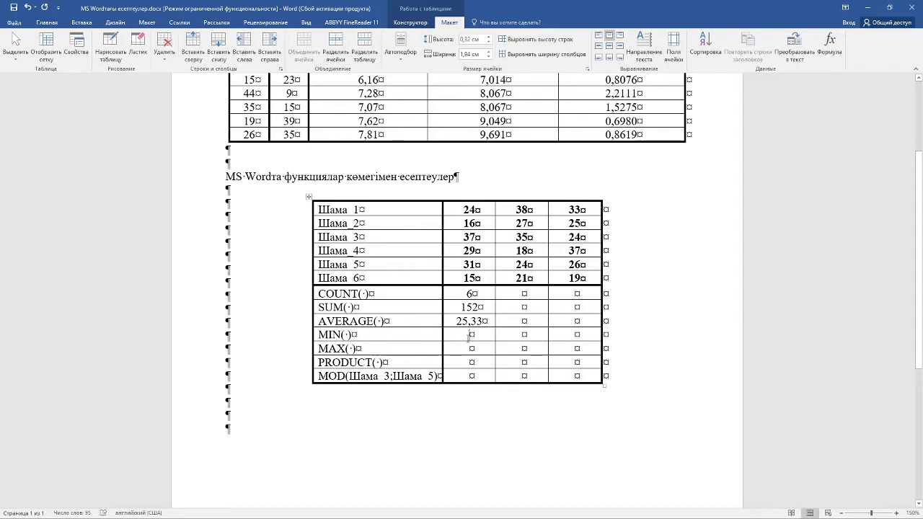
pyautogui.click(830, 46)
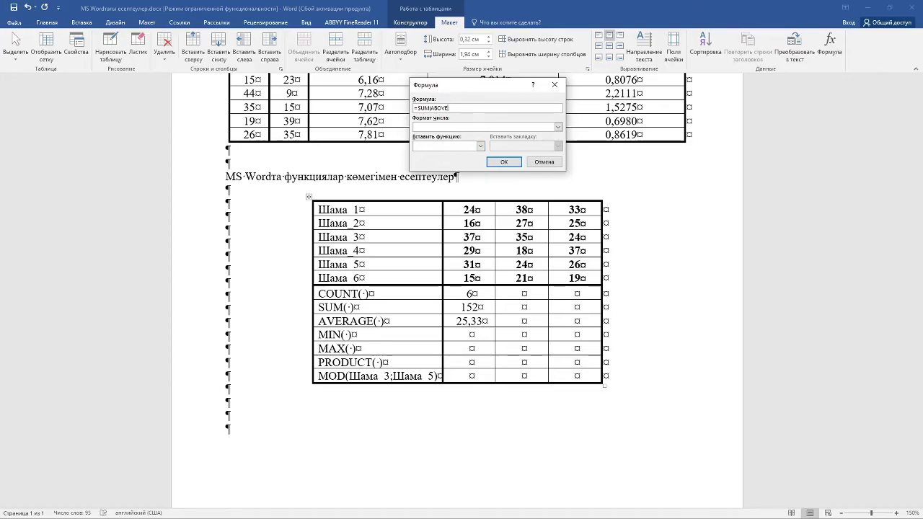
pyautogui.press('BackSpace')
pyautogui.press('BackSpace')
pyautogui.press('BackSpace')
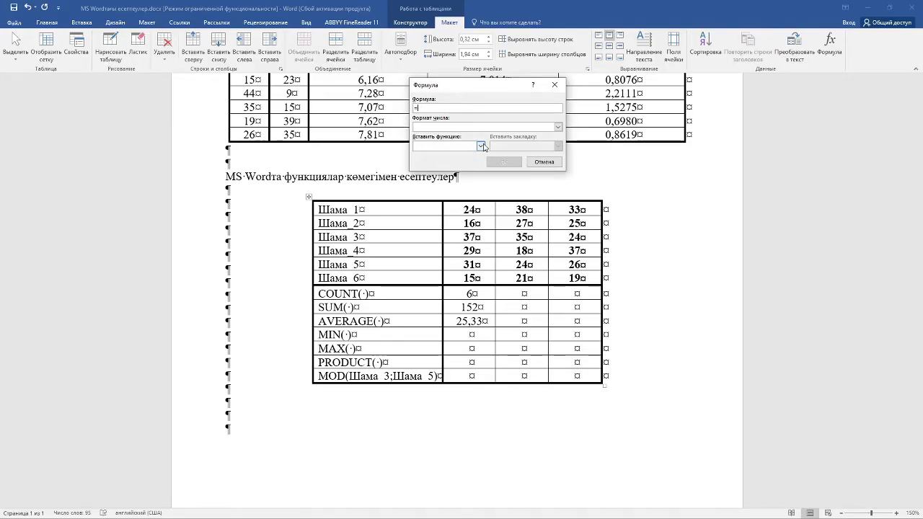
pyautogui.click(481, 146)
pyautogui.moveTo(482, 163)
pyautogui.mouseDown()
pyautogui.moveTo(482, 185)
pyautogui.moveTo(482, 173)
pyautogui.mouseUp()
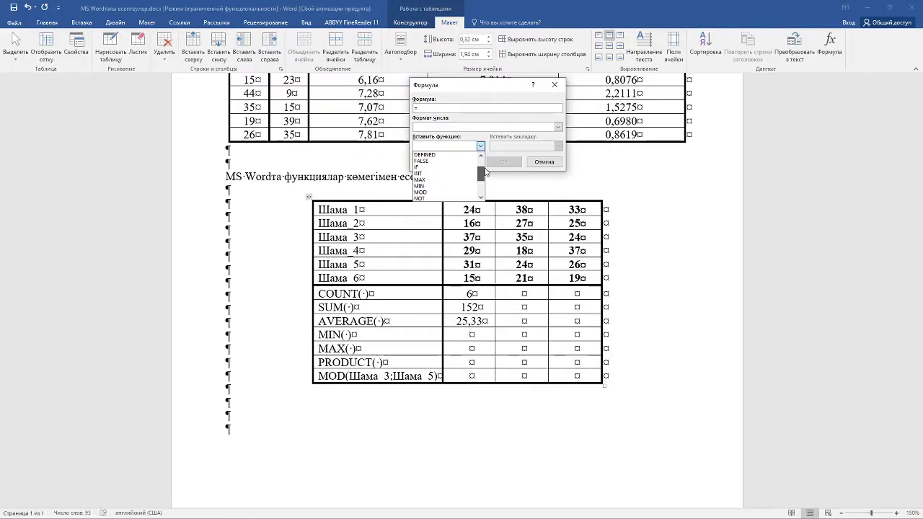
pyautogui.click(442, 186)
pyautogui.write('b')
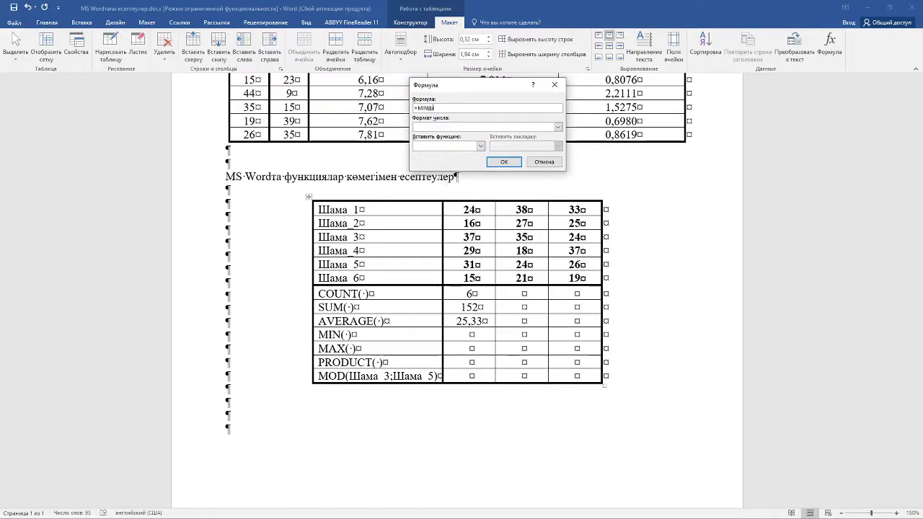
pyautogui.write('1:b6')
pyautogui.click(499, 163)
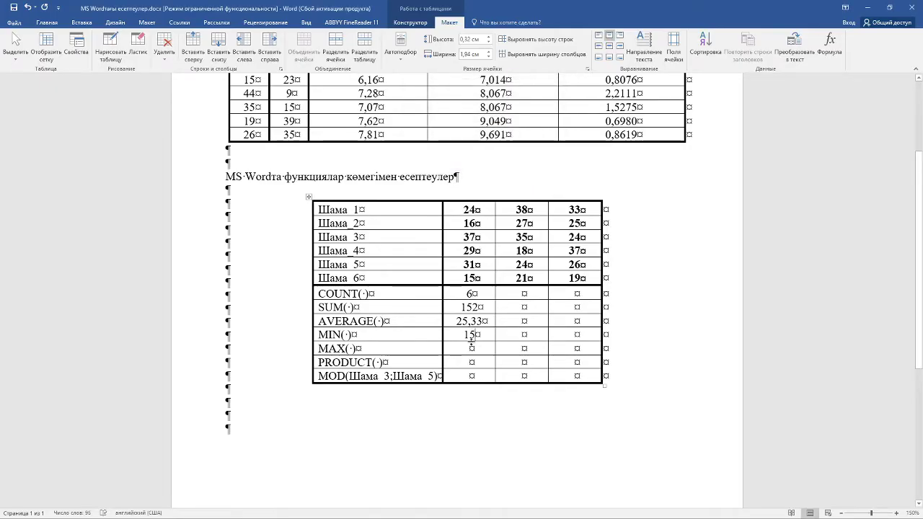
# Insert =MAX(b1:b6) in the first column's MAX cell, showing 37.
pyautogui.click(831, 47)
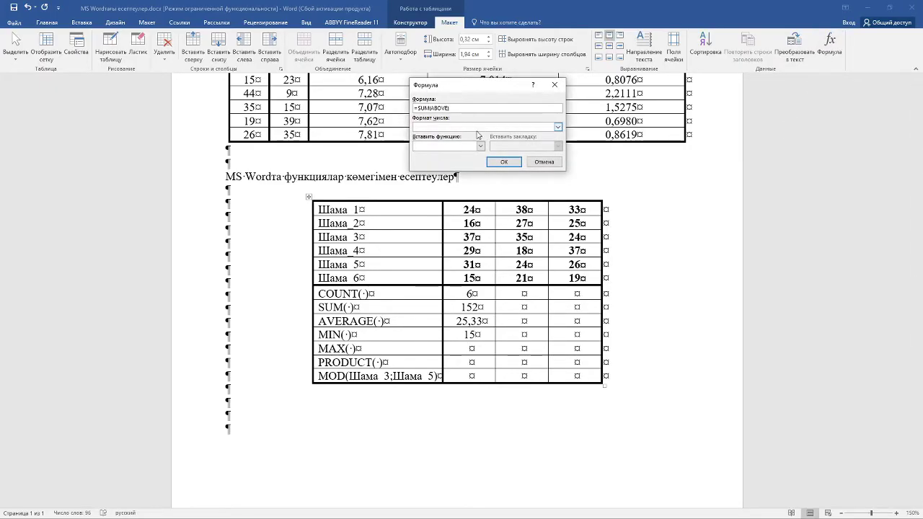
pyautogui.press('BackSpace')
pyautogui.press('BackSpace')
pyautogui.press('BackSpace')
pyautogui.press('BackSpace')
pyautogui.press('BackSpace')
pyautogui.press('BackSpace')
pyautogui.press('BackSpace')
pyautogui.press('BackSpace')
pyautogui.press('BackSpace')
pyautogui.click(480, 146)
pyautogui.moveTo(480, 172); pyautogui.dragTo(479, 186)
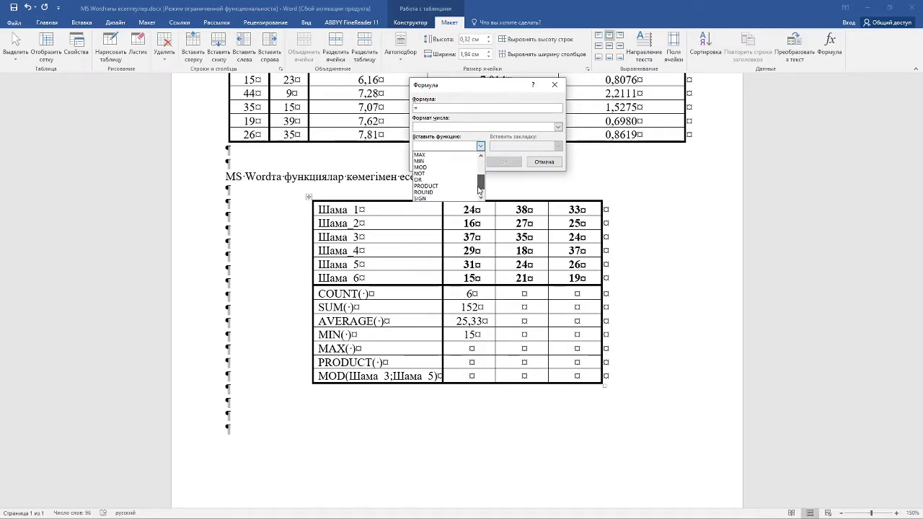
pyautogui.click(426, 167)
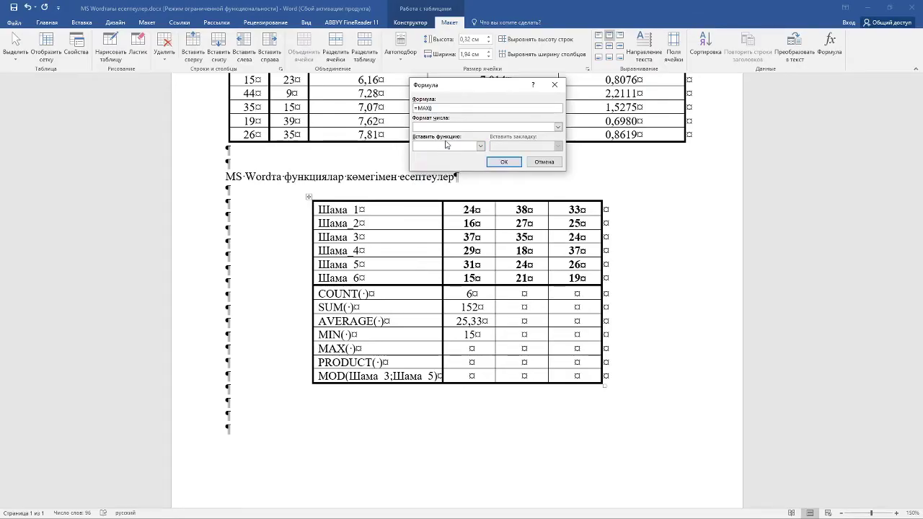
pyautogui.write('b1:')
pyautogui.write('b6')
pyautogui.click(503, 162)
# Add a PRODUCT formula over the first column's values, showing 191594880.
pyautogui.click(476, 364)
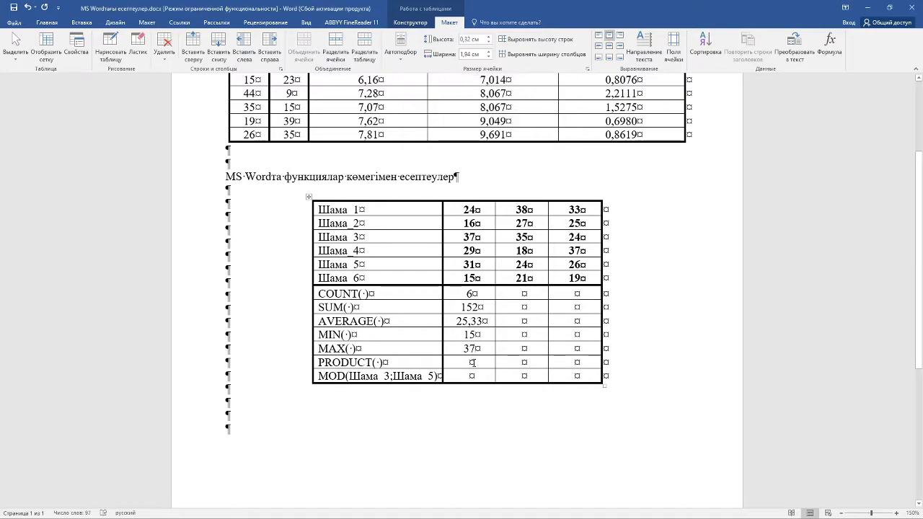
pyautogui.click(830, 44)
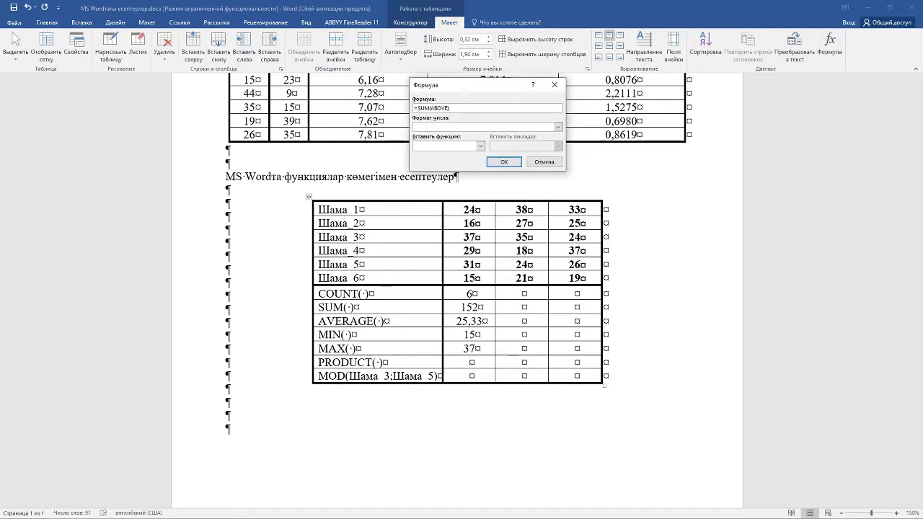
pyautogui.press('BackSpace')
pyautogui.press('BackSpace')
pyautogui.press('BackSpace')
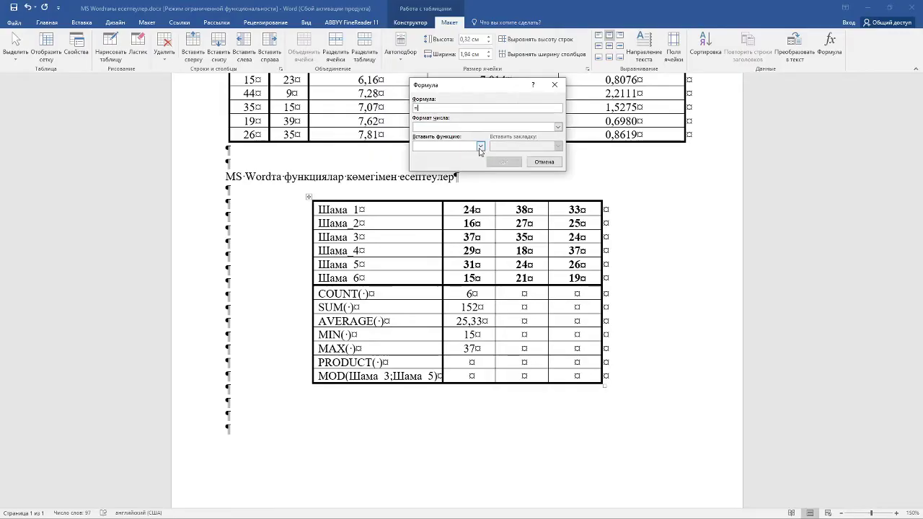
pyautogui.click(481, 146)
pyautogui.scroll(-3, 455, 176)
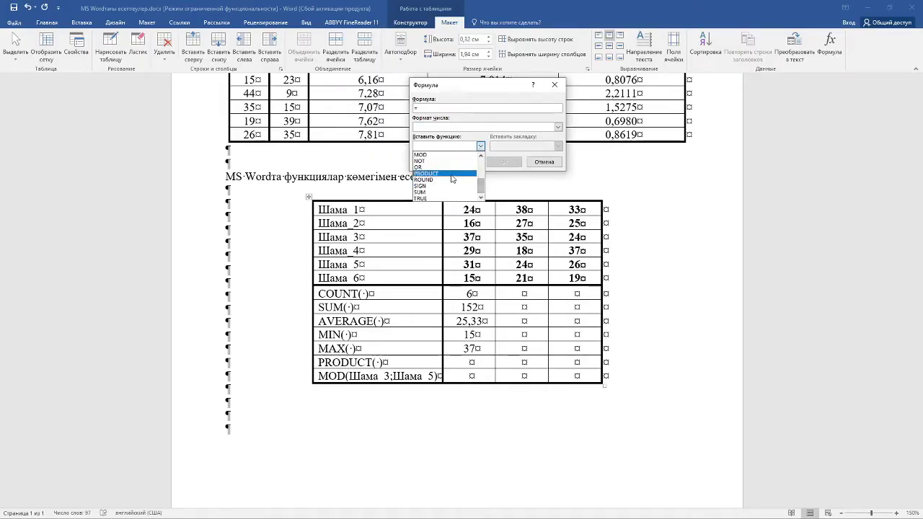
pyautogui.click(453, 178)
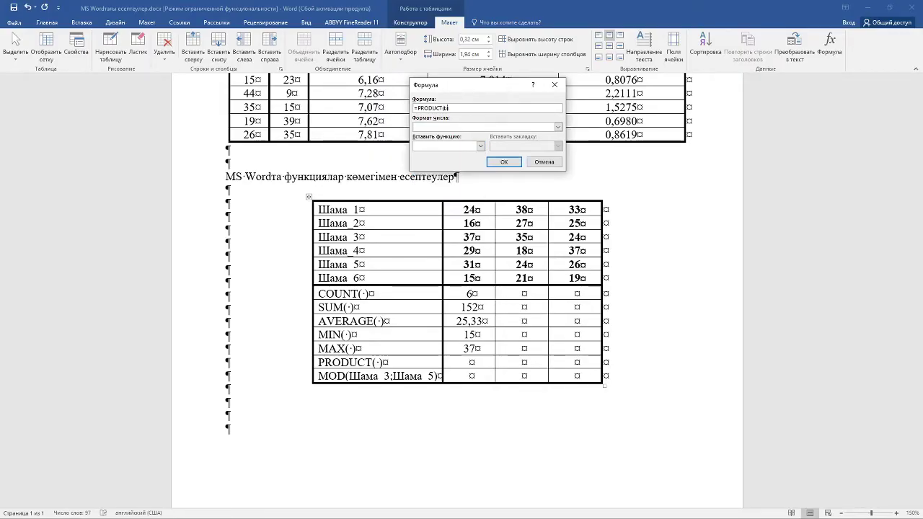
pyautogui.write('1:b6')
pyautogui.click(513, 163)
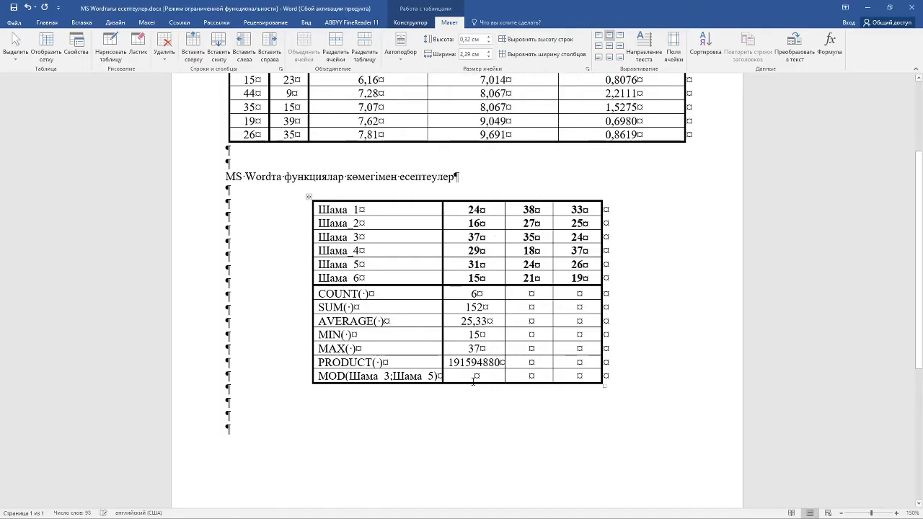
# Add a MOD formula of Шама 3 by Шама 5 in the MOD row, showing 6.
pyautogui.click(830, 44)
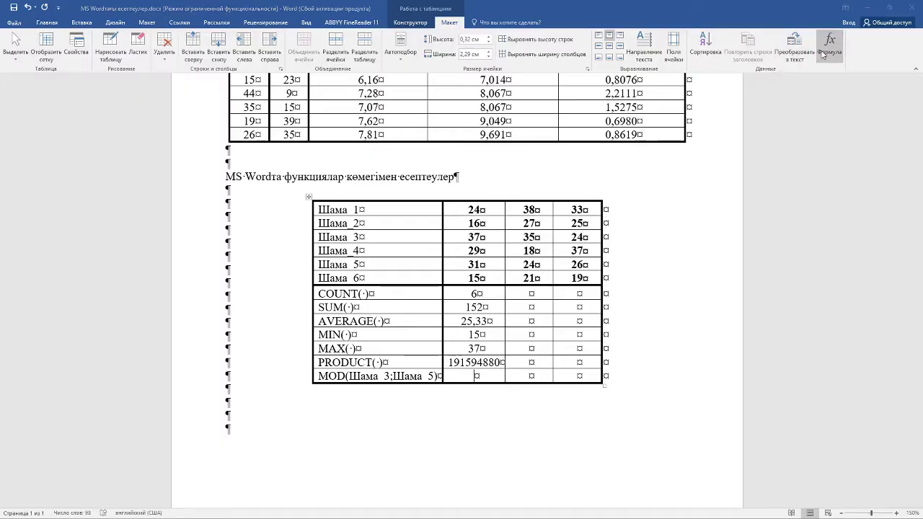
pyautogui.press('BackSpace')
pyautogui.press('BackSpace')
pyautogui.press('BackSpace')
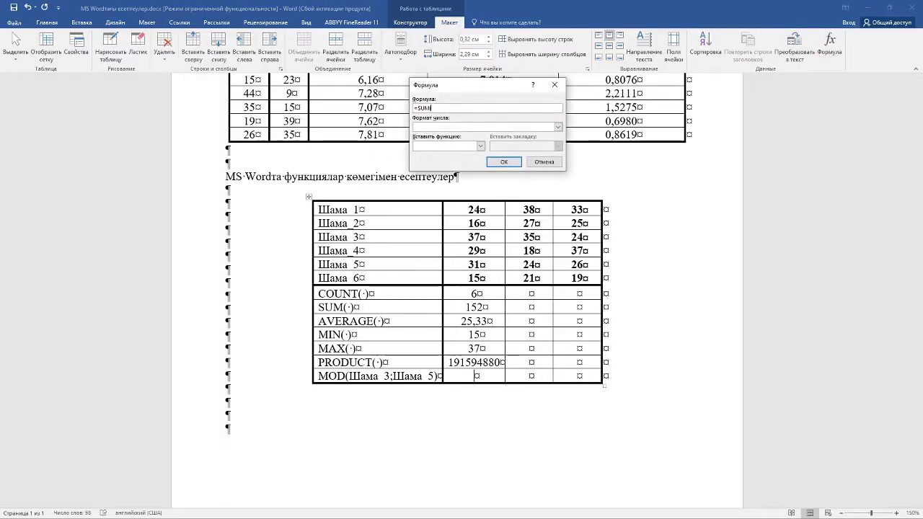
pyautogui.press('BackSpace')
pyautogui.press('BackSpace')
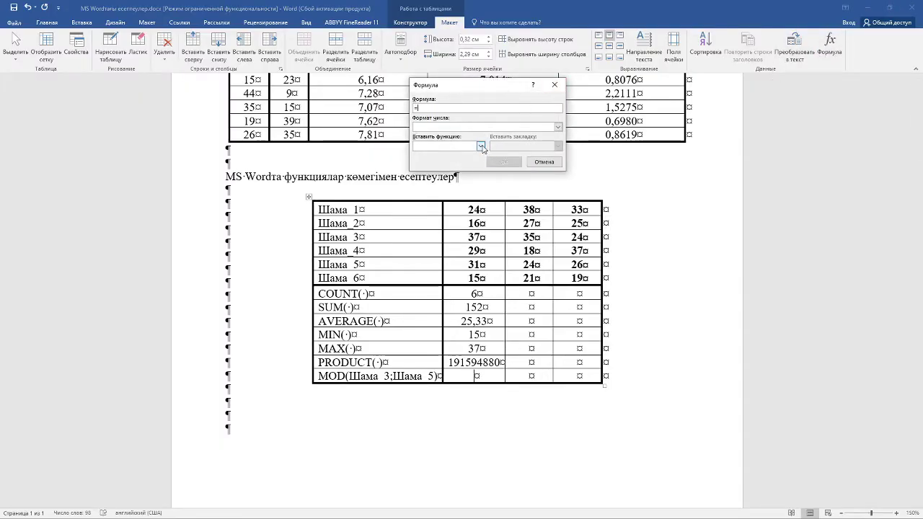
pyautogui.click(480, 145)
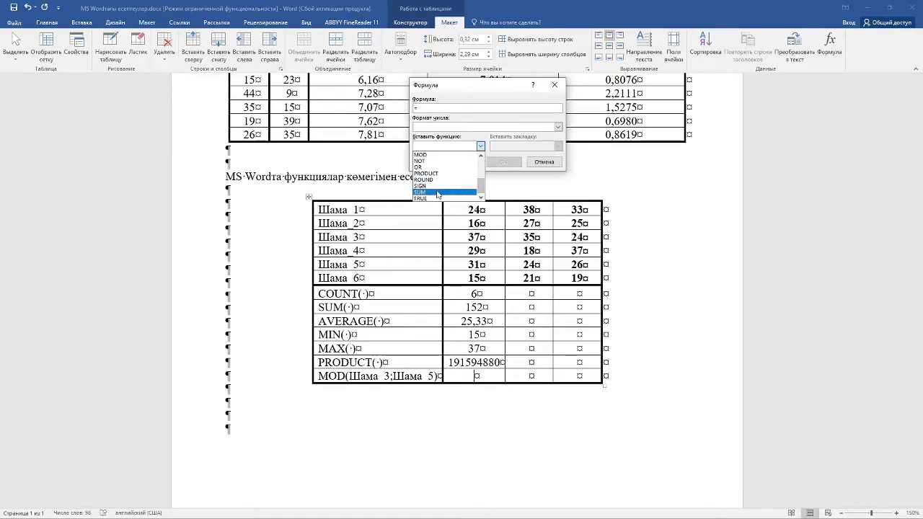
pyautogui.moveTo(481, 163); pyautogui.dragTo(482, 192)
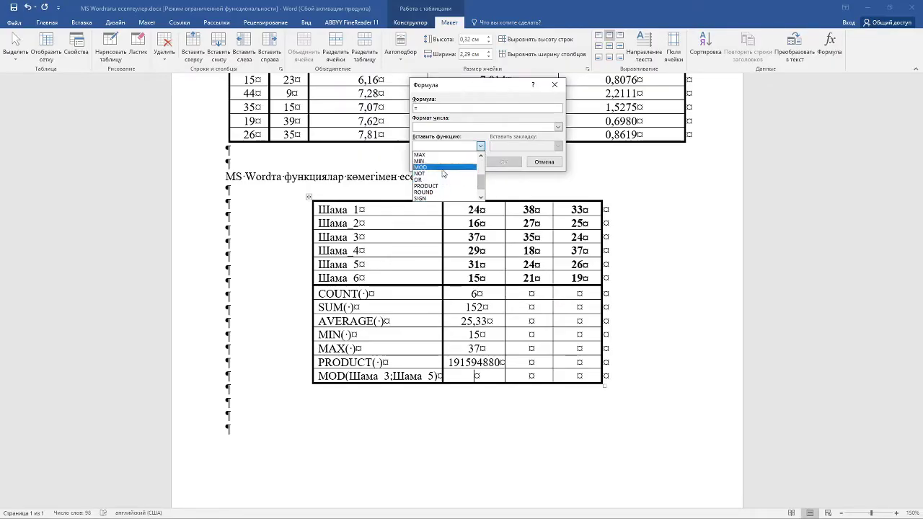
pyautogui.click(459, 155)
pyautogui.write('Ш')
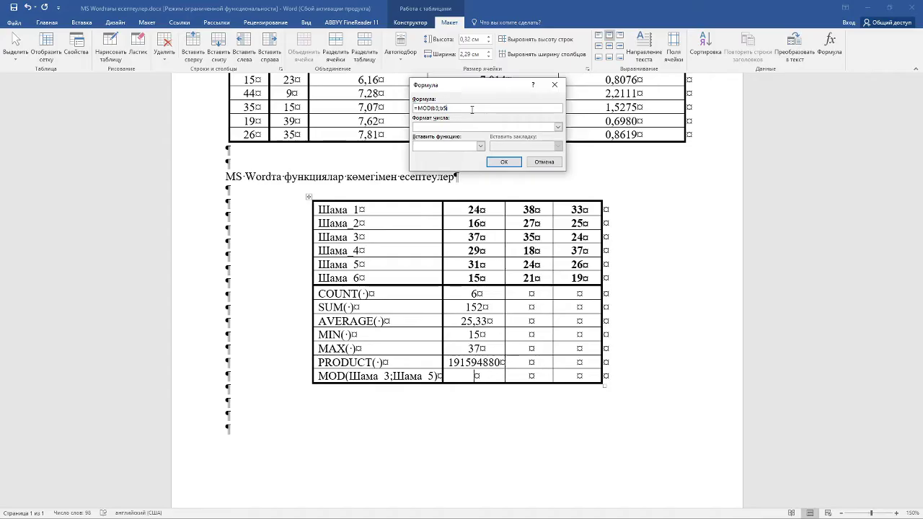
pyautogui.click(497, 164)
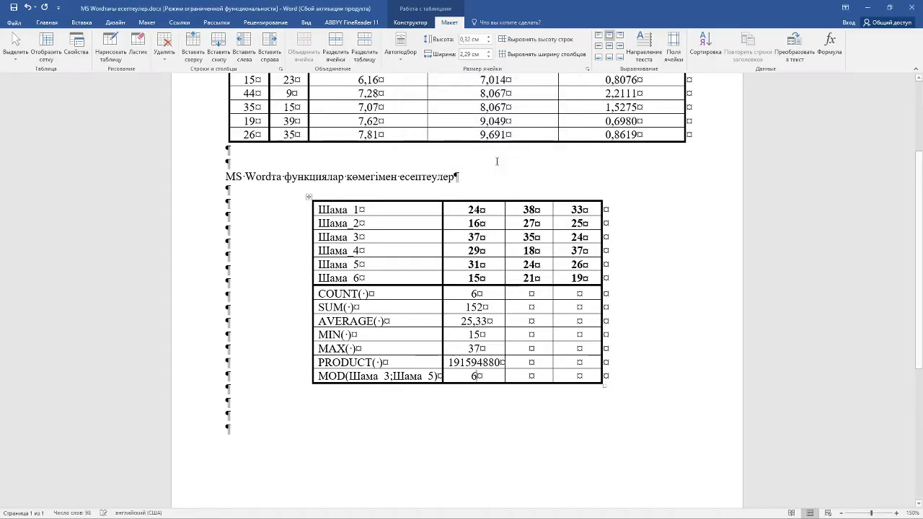
# Insert =COUNT(c1:c6) in the second column's COUNT cell, showing 6.
pyautogui.click(529, 294)
pyautogui.click(831, 45)
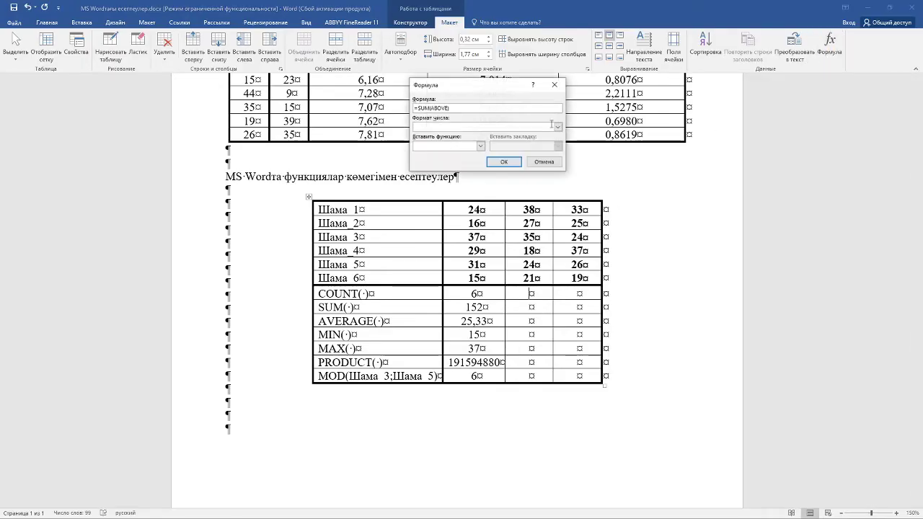
pyautogui.press('BackSpace')
pyautogui.press('BackSpace')
pyautogui.press('BackSpace')
pyautogui.press('BackSpace')
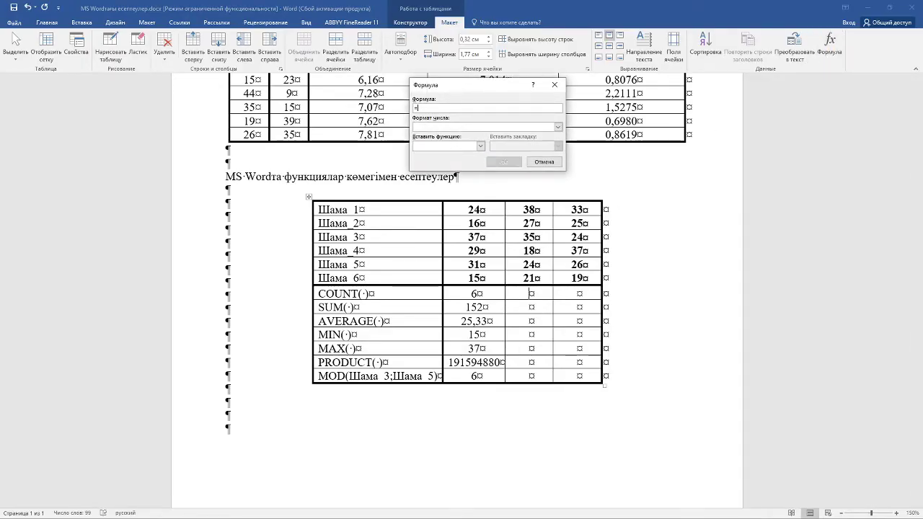
pyautogui.click(481, 146)
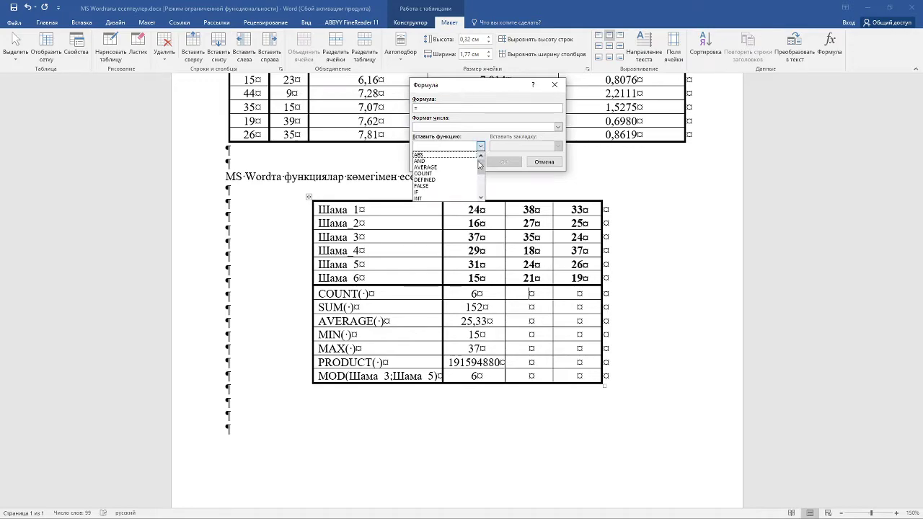
pyautogui.click(440, 176)
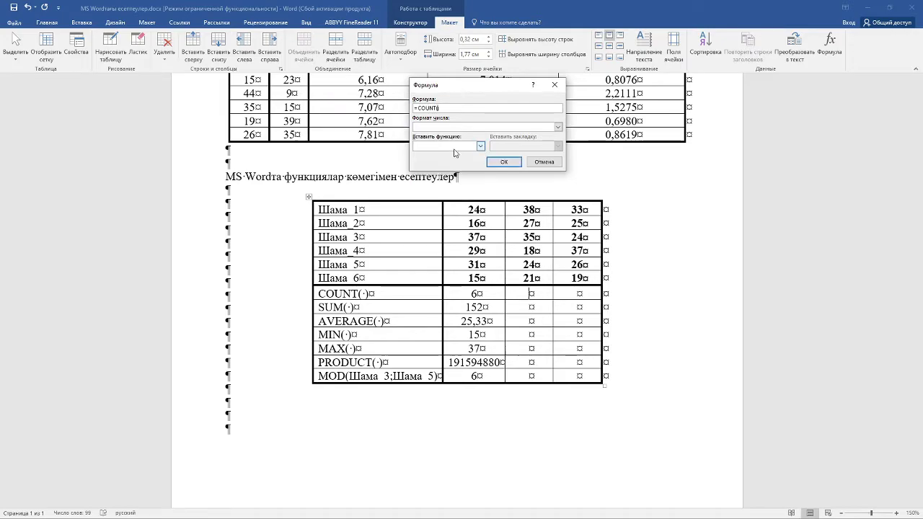
pyautogui.press('BackSpace')
pyautogui.write('c6')
pyautogui.write(')')
pyautogui.click(504, 161)
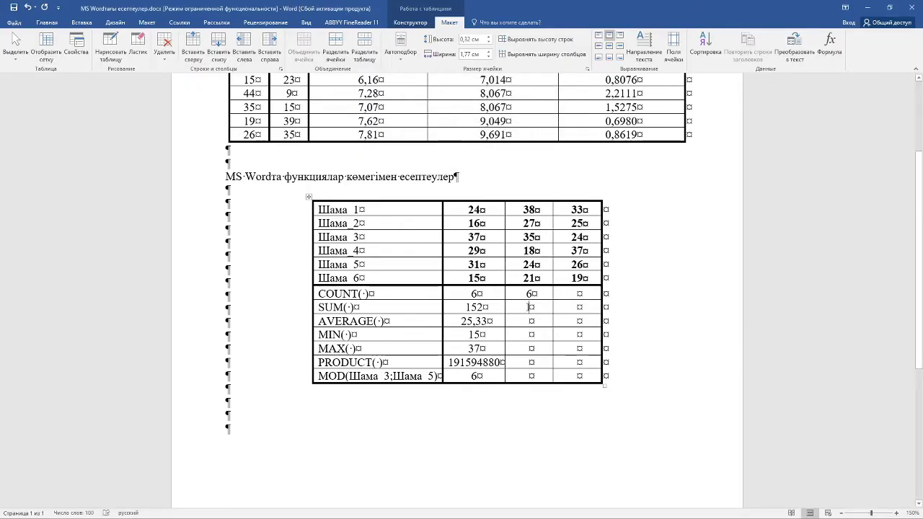
# Insert a SUM formula in the second column's SUM cell, showing 163.
pyautogui.click(830, 47)
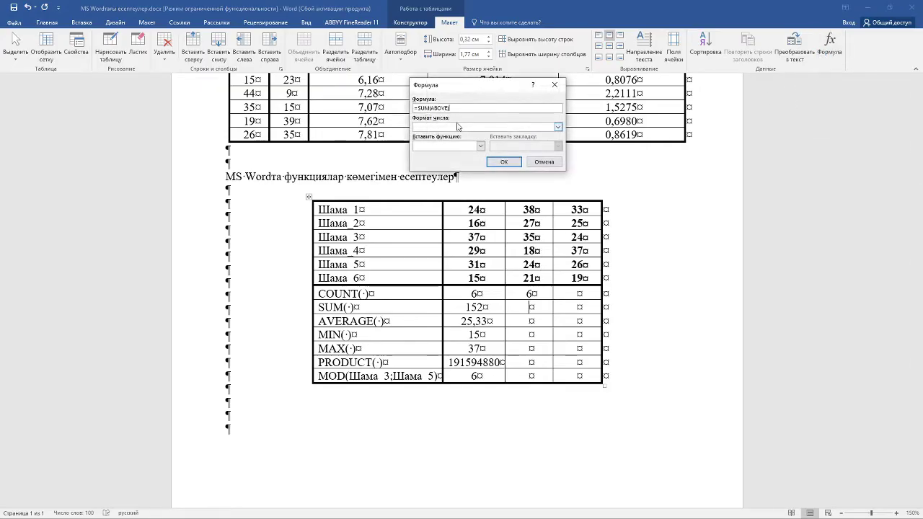
pyautogui.press('BackSpace')
pyautogui.press('BackSpace')
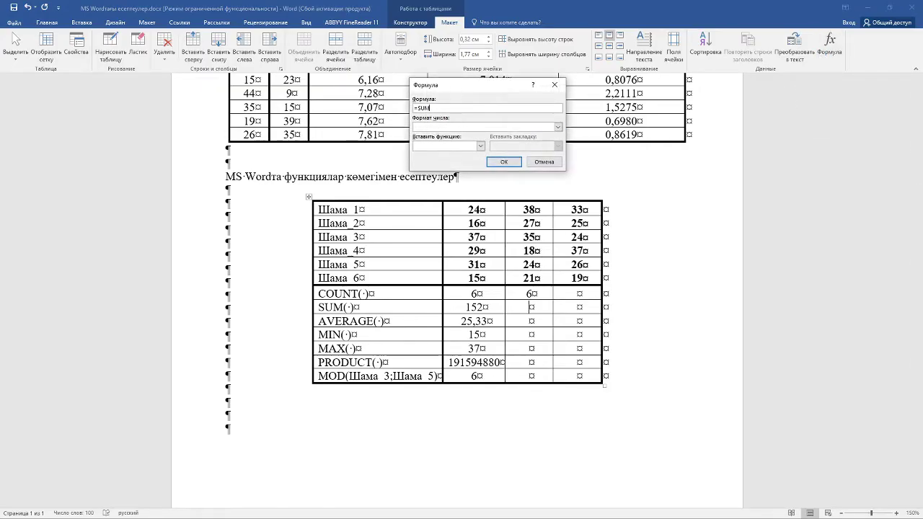
pyautogui.press('BackSpace')
pyautogui.press('BackSpace')
pyautogui.press('BackSpace')
pyautogui.click(481, 146)
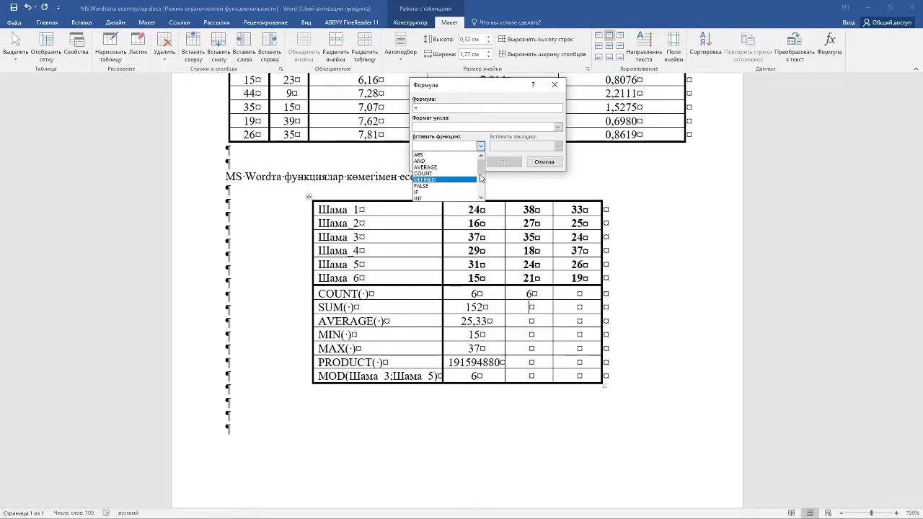
pyautogui.moveTo(481, 177); pyautogui.dragTo(483, 189)
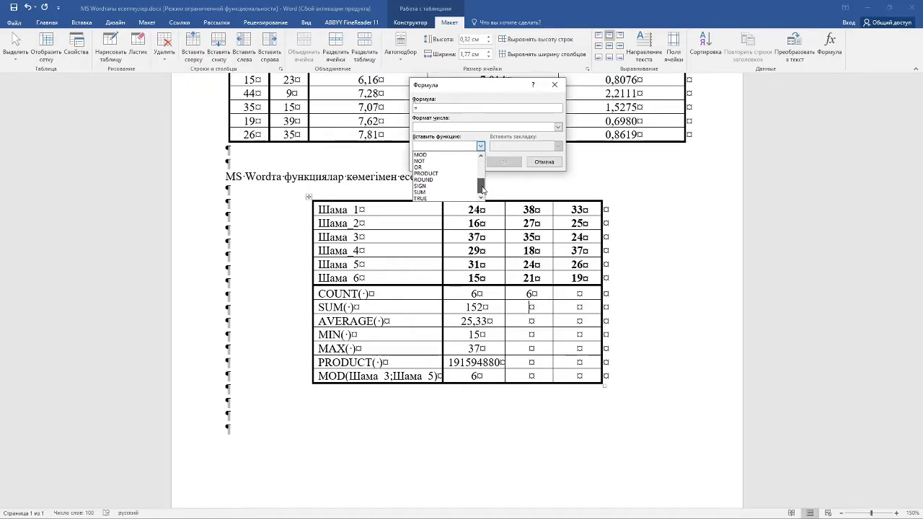
pyautogui.click(439, 193)
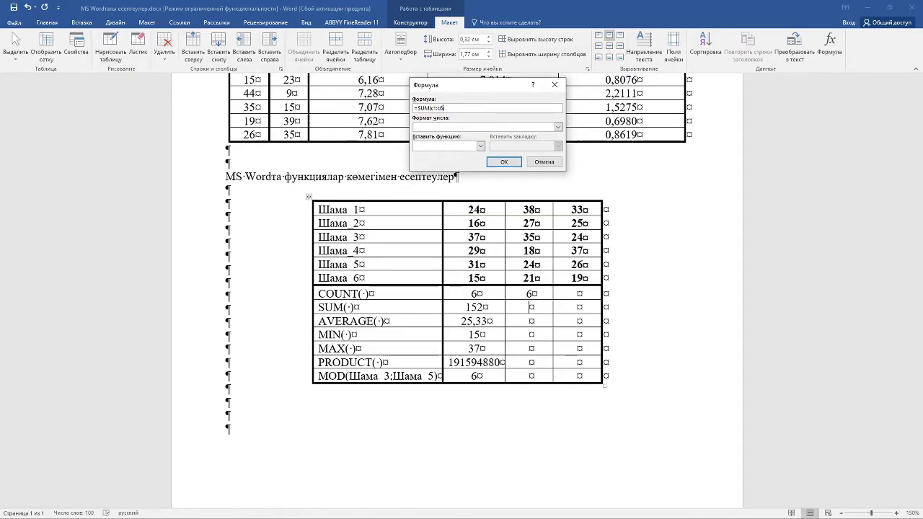
pyautogui.click(503, 162)
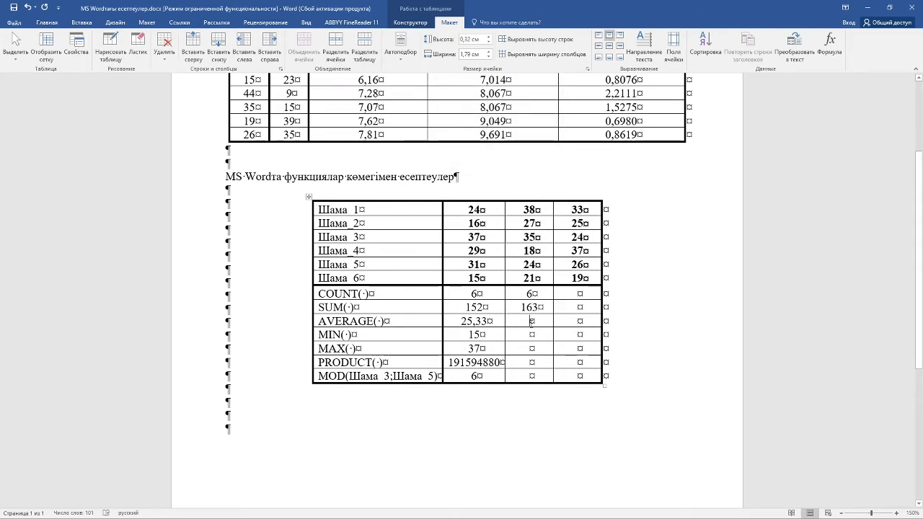
# Insert an AVERAGE formula over c1:c6 in the second column, showing 27,17.
pyautogui.click(532, 320)
pyautogui.click(832, 60)
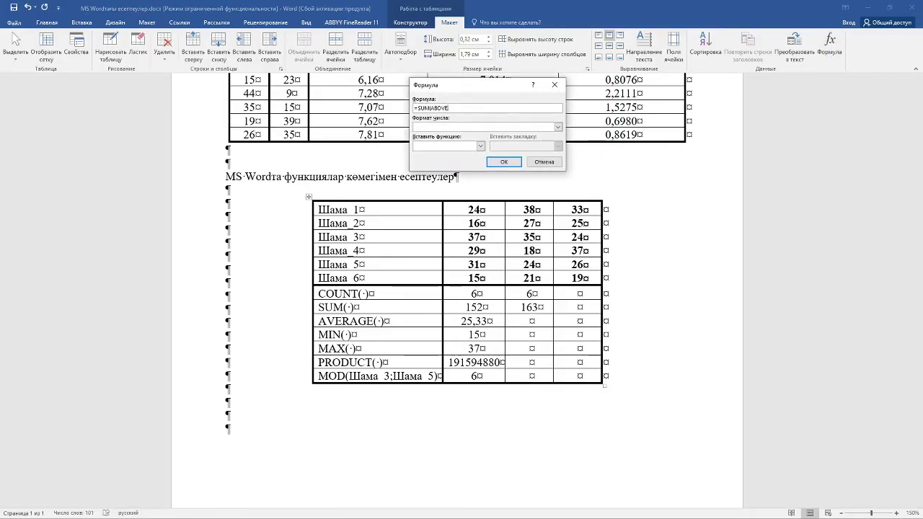
pyautogui.press('BackSpace')
pyautogui.press('BackSpace')
pyautogui.press('BackSpace')
pyautogui.press('BackSpace')
pyautogui.press('BackSpace')
pyautogui.press('BackSpace')
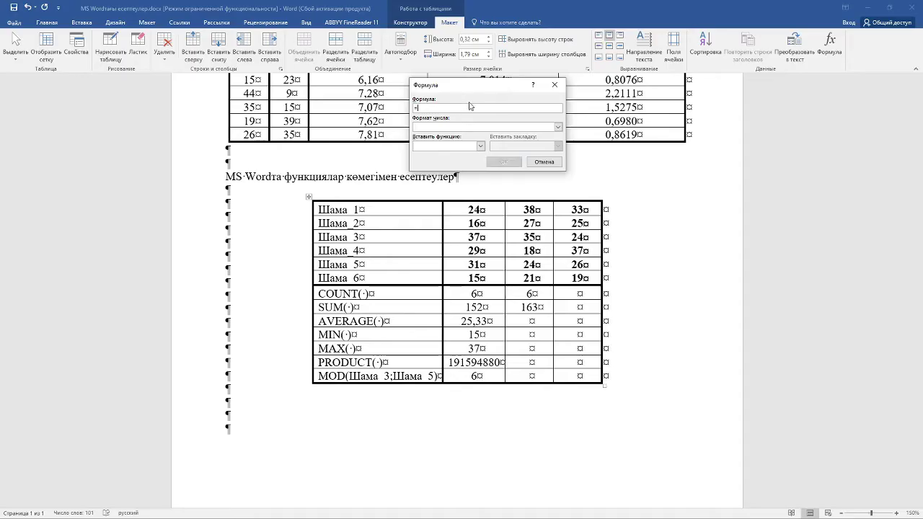
pyautogui.click(481, 146)
pyautogui.click(425, 168)
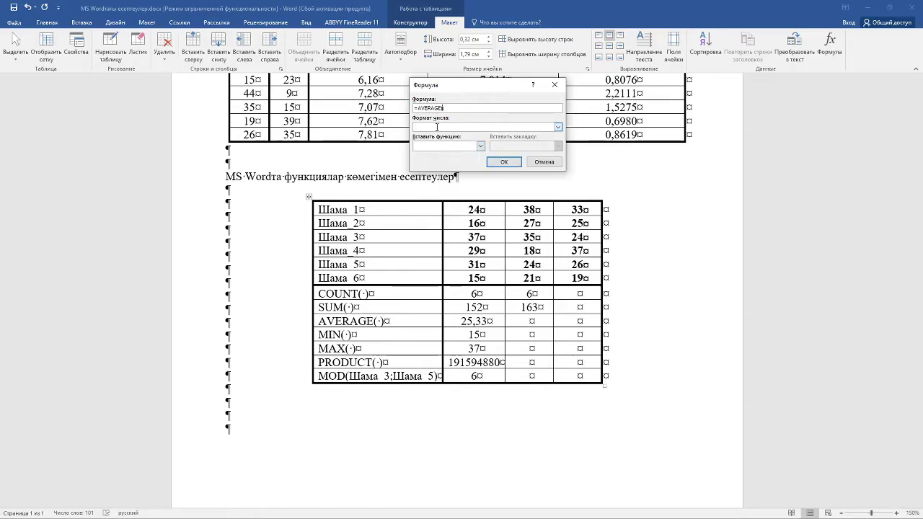
pyautogui.write('1')
pyautogui.press('BackSpace')
pyautogui.press('BackSpace')
pyautogui.click(504, 161)
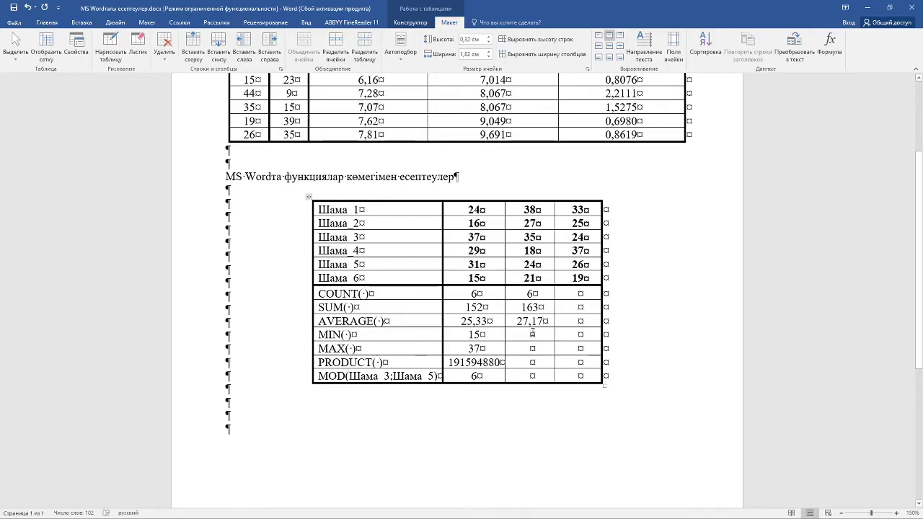
# Insert a MIN formula over c1:c6 in the second column, showing 18.
pyautogui.click(532, 334)
pyautogui.click(829, 45)
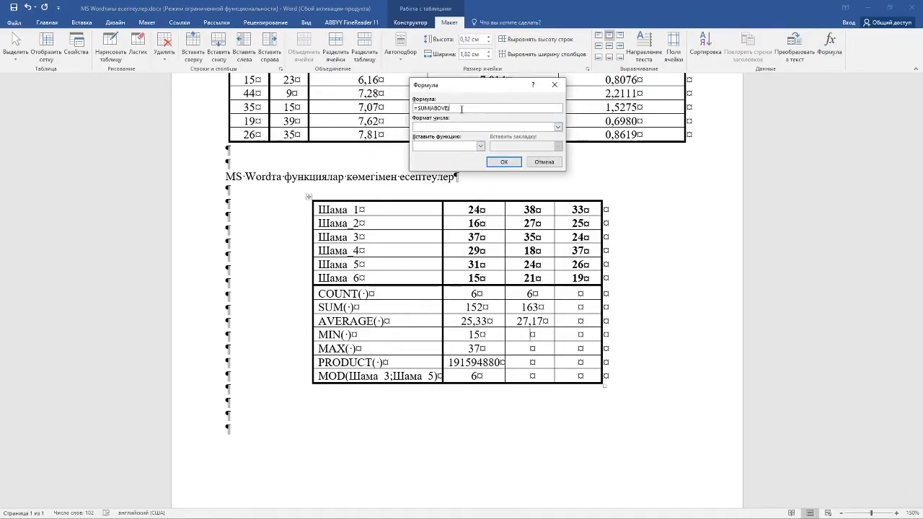
pyautogui.press('BackSpace')
pyautogui.press('BackSpace')
pyautogui.press('BackSpace')
pyautogui.press('BackSpace')
pyautogui.press('BackSpace')
pyautogui.press('BackSpace')
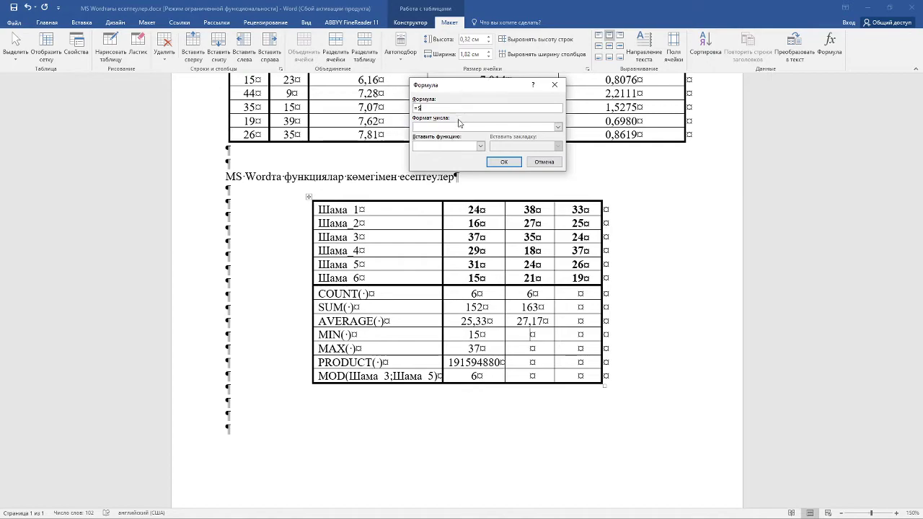
pyautogui.click(480, 145)
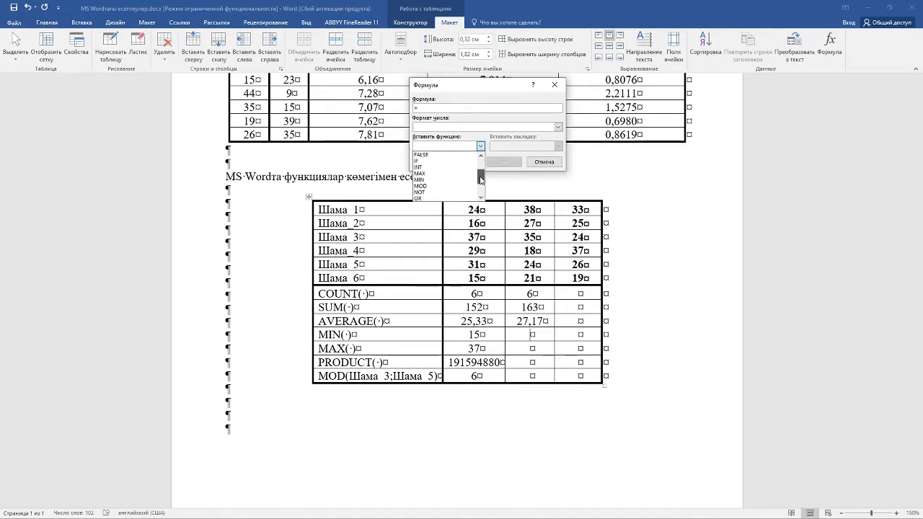
pyautogui.scroll(-2, 481, 173)
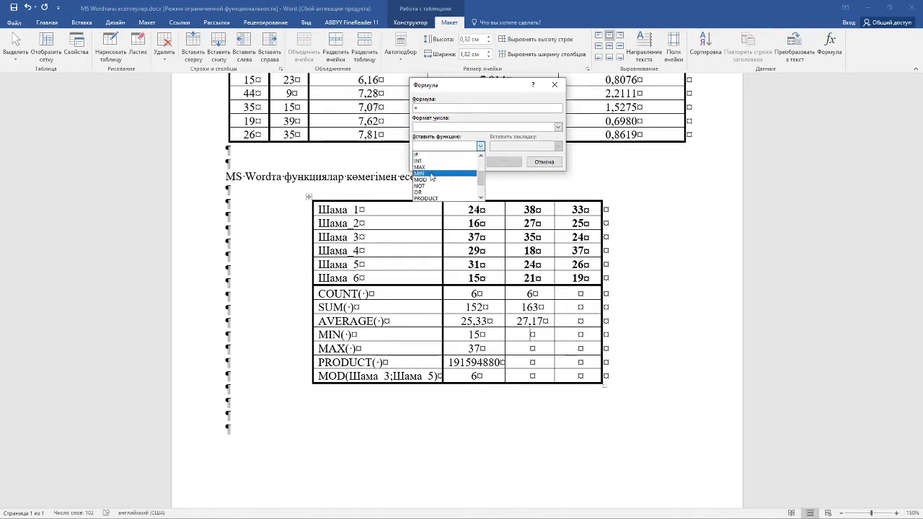
pyautogui.click(433, 173)
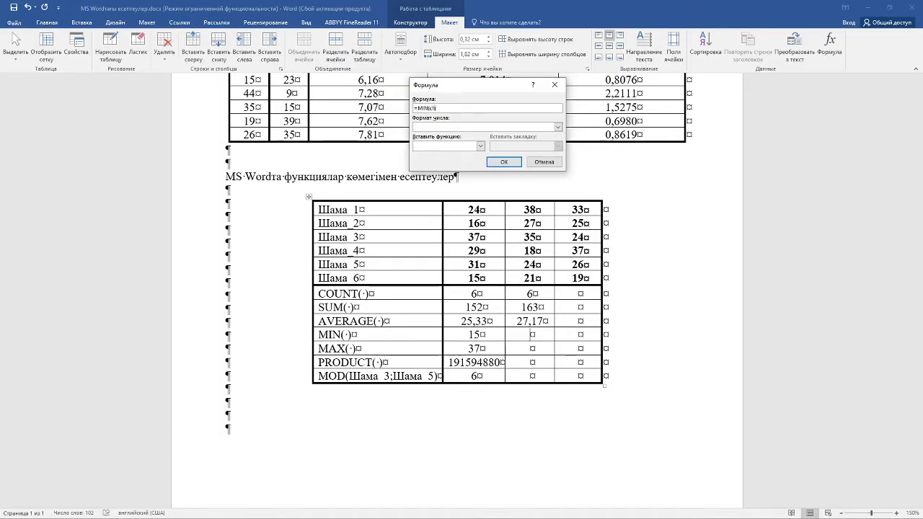
pyautogui.click(504, 161)
pyautogui.click(537, 349)
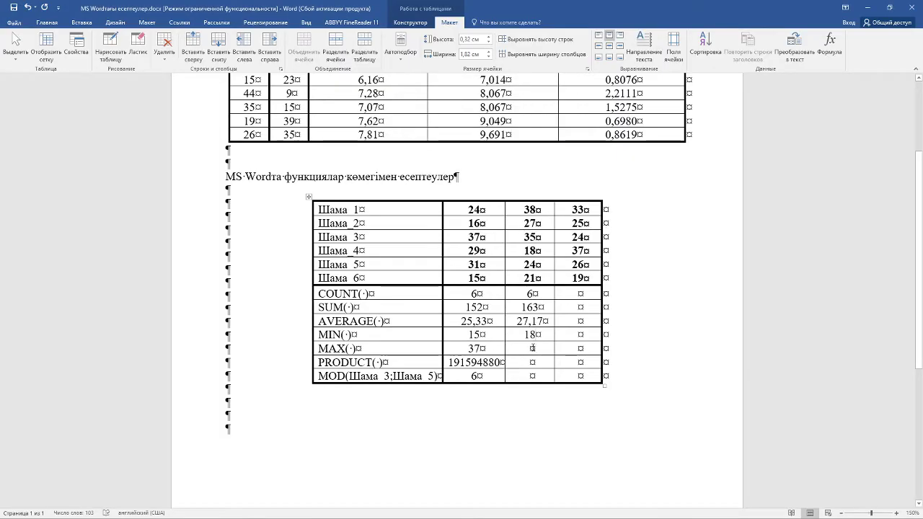
# Insert =MAX(c1:c6) in the middle column's MAX cell, showing 38.
pyautogui.click(829, 44)
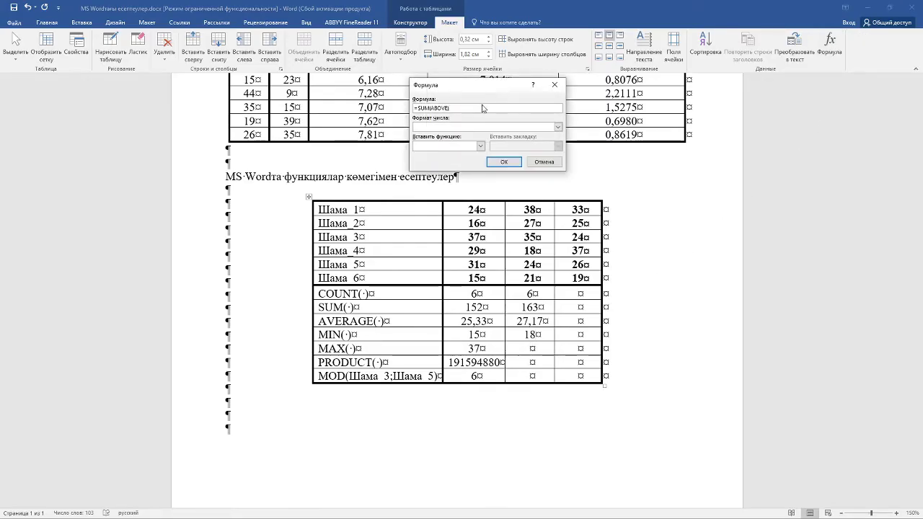
pyautogui.press('BackSpace')
pyautogui.press('BackSpace')
pyautogui.press('BackSpace')
pyautogui.press('BackSpace')
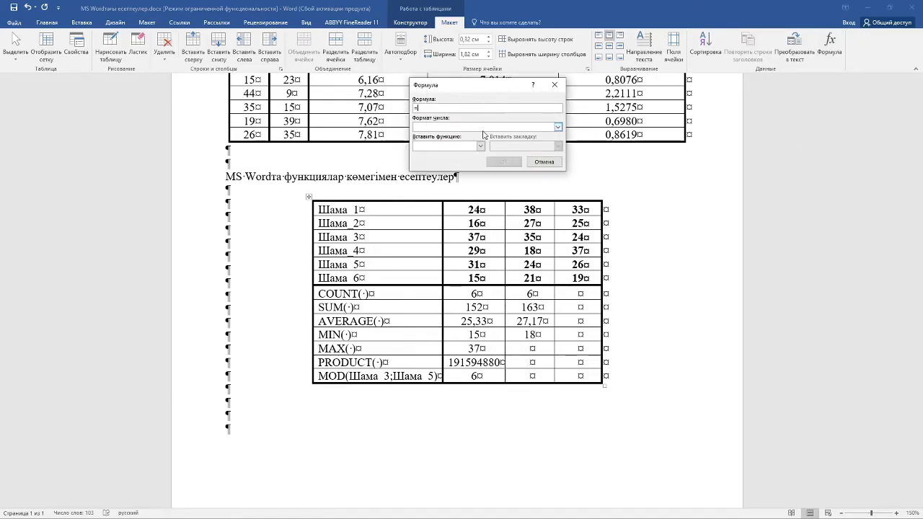
pyautogui.click(480, 146)
pyautogui.moveTo(480, 162); pyautogui.dragTo(479, 194)
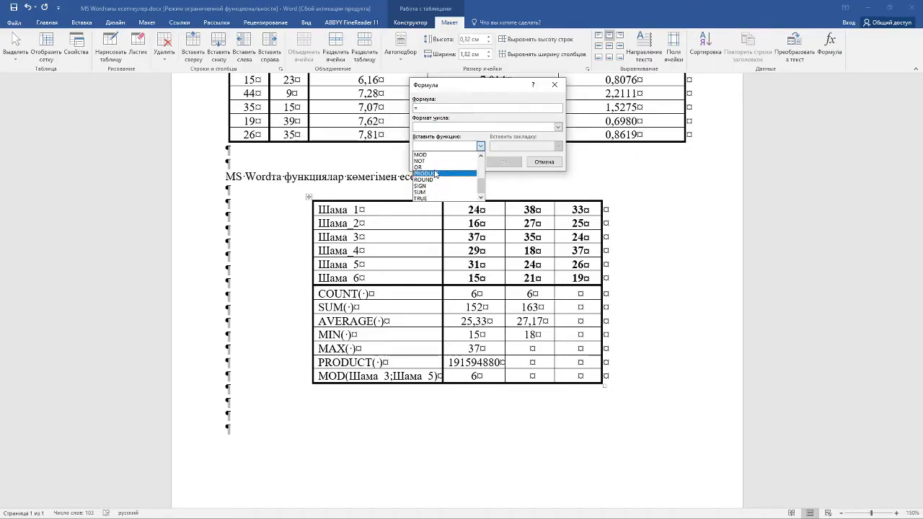
pyautogui.moveTo(483, 186); pyautogui.dragTo(482, 172)
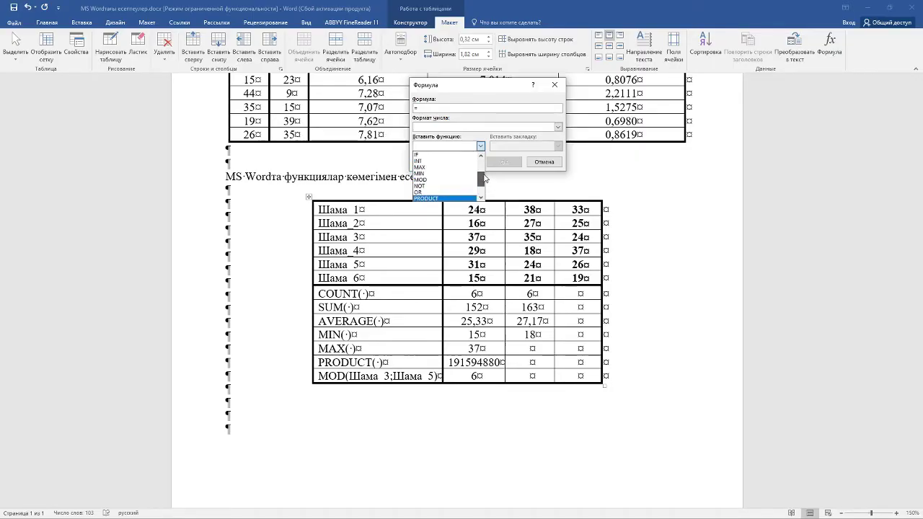
pyautogui.click(442, 167)
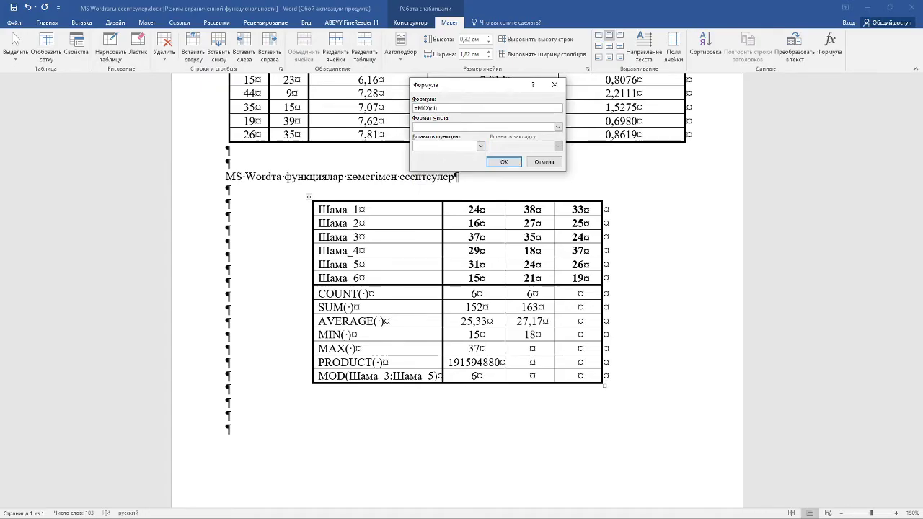
pyautogui.write(':c6')
pyautogui.click(505, 161)
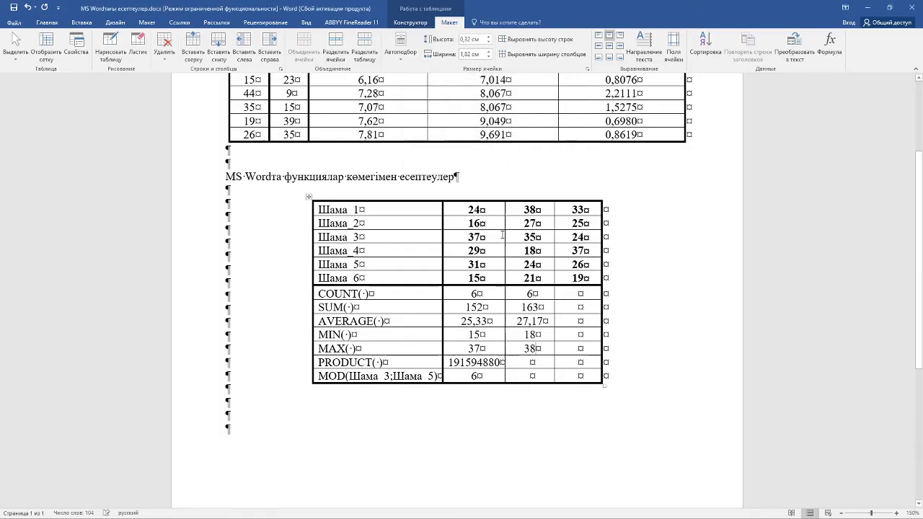
# Add a PRODUCT formula in the middle column's PRODUCT cell, showing 325775520.
pyautogui.click(532, 361)
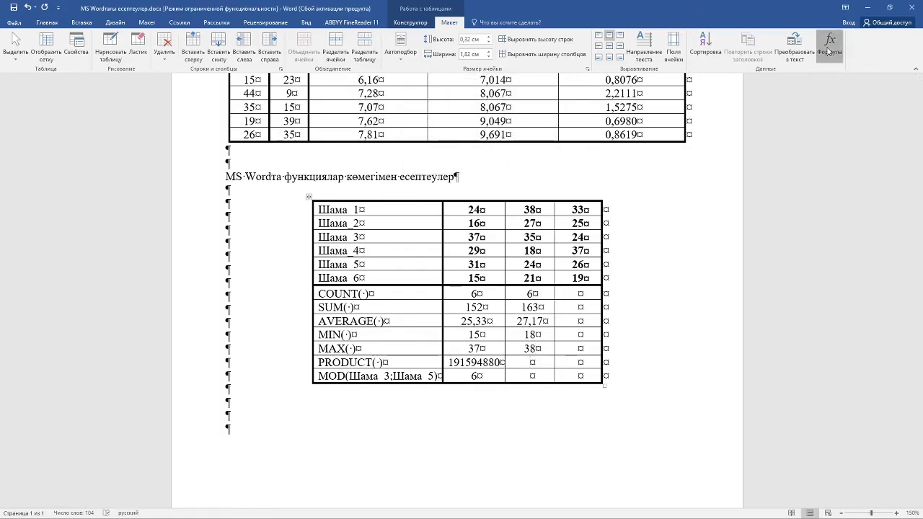
pyautogui.click(829, 47)
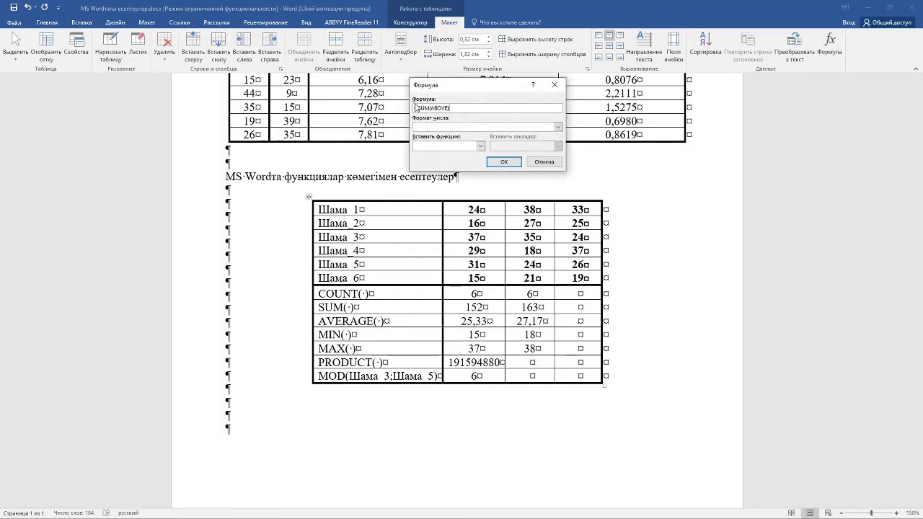
pyautogui.press('BackSpace')
pyautogui.press('BackSpace')
pyautogui.press('BackSpace')
pyautogui.click(480, 146)
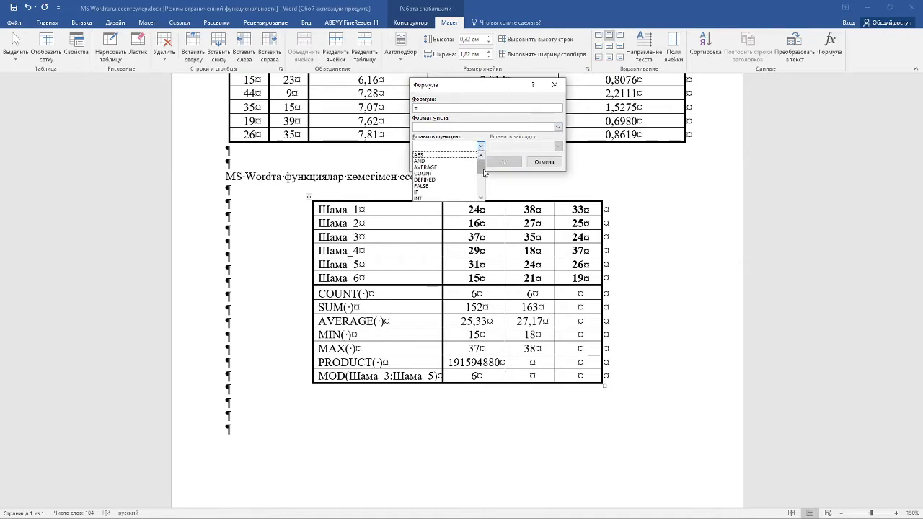
pyautogui.scroll(-4, 458, 179)
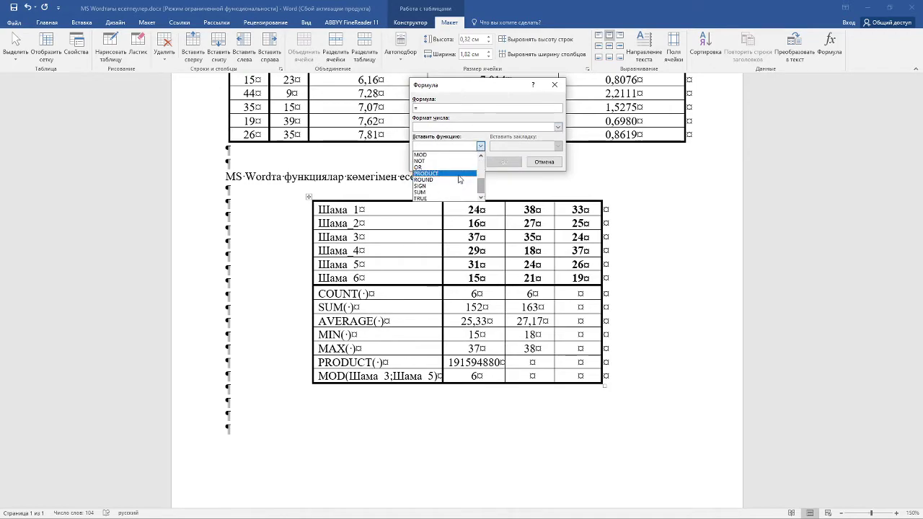
pyautogui.click(460, 175)
pyautogui.write('a')
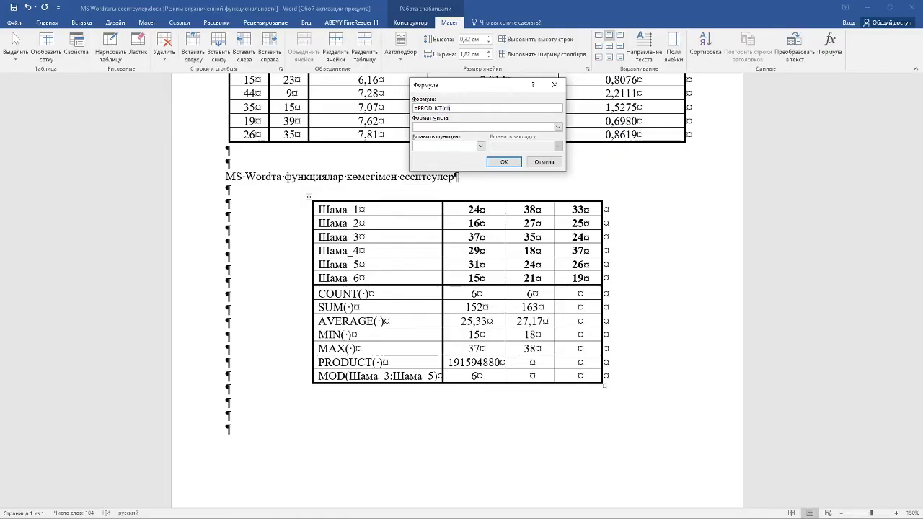
pyautogui.click(504, 162)
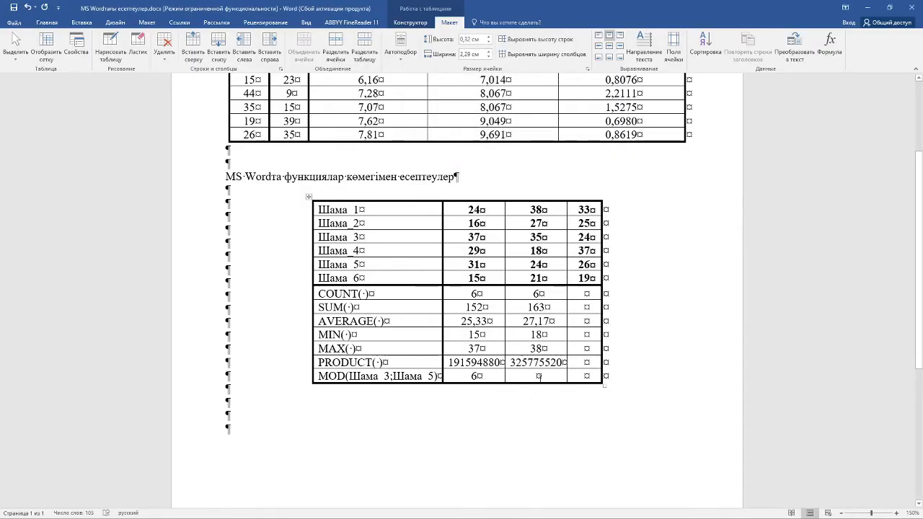
# Add a MOD formula in the middle column's MOD cell, showing 11.
pyautogui.click(537, 376)
pyautogui.click(830, 47)
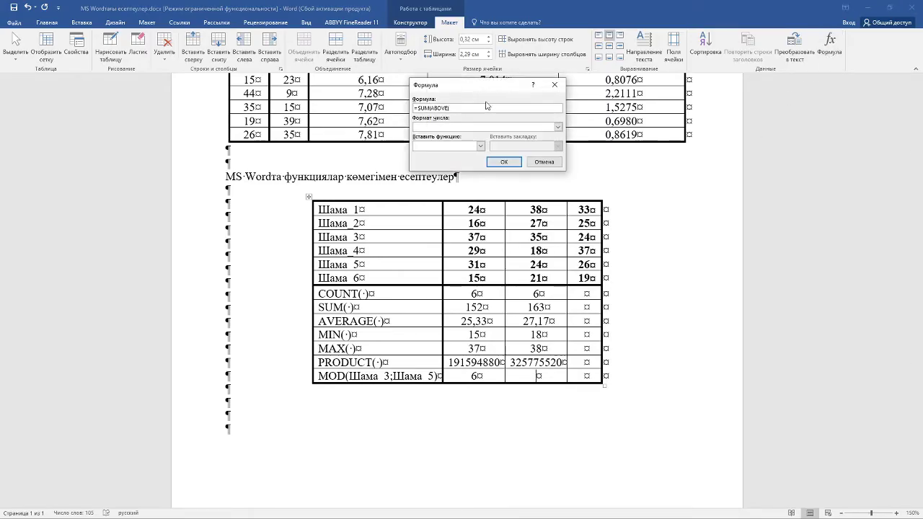
pyautogui.press('BackSpace')
pyautogui.press('BackSpace')
pyautogui.press('BackSpace')
pyautogui.press('BackSpace')
pyautogui.press('BackSpace')
pyautogui.press('BackSpace')
pyautogui.press('BackSpace')
pyautogui.press('BackSpace')
pyautogui.press('BackSpace')
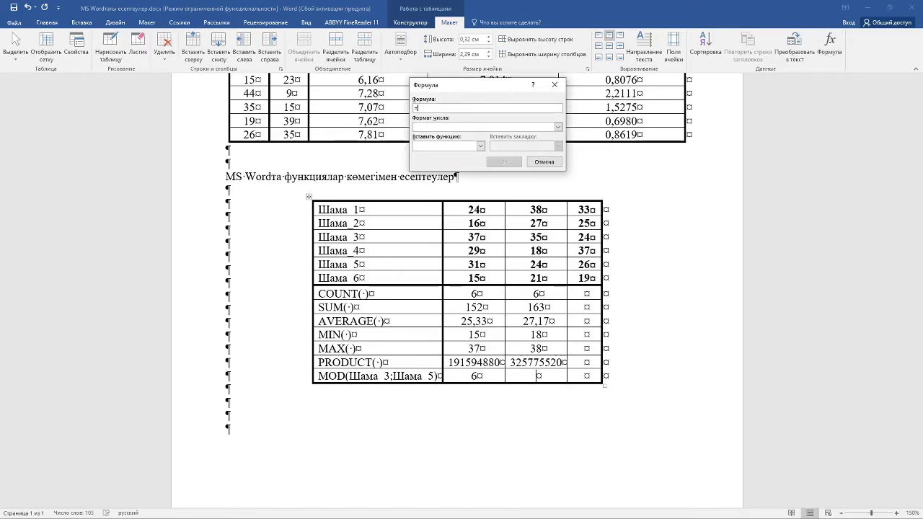
pyautogui.click(481, 145)
pyautogui.moveTo(480, 163); pyautogui.dragTo(479, 207)
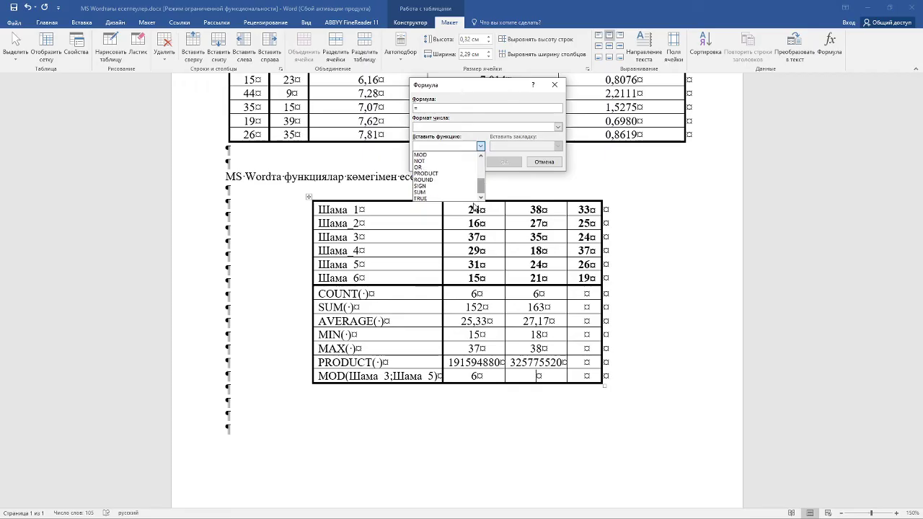
pyautogui.click(429, 159)
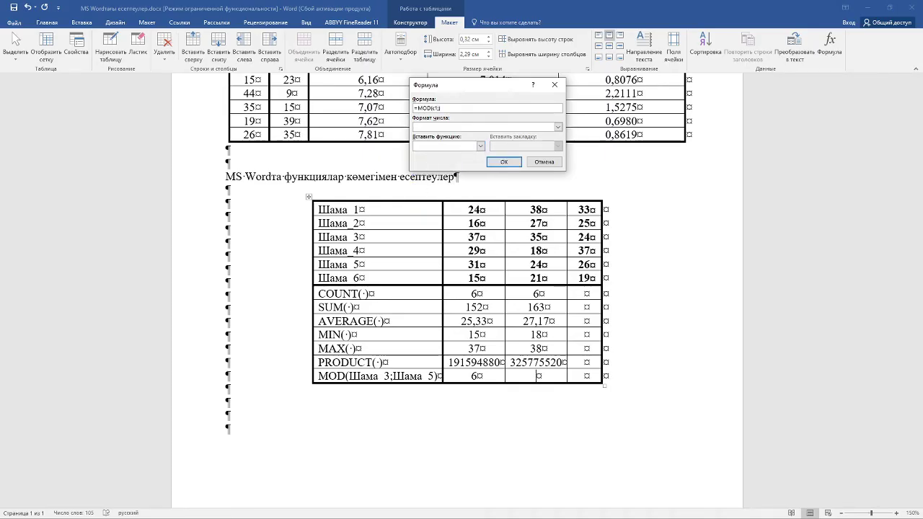
pyautogui.press('BackSpace')
pyautogui.press('BackSpace')
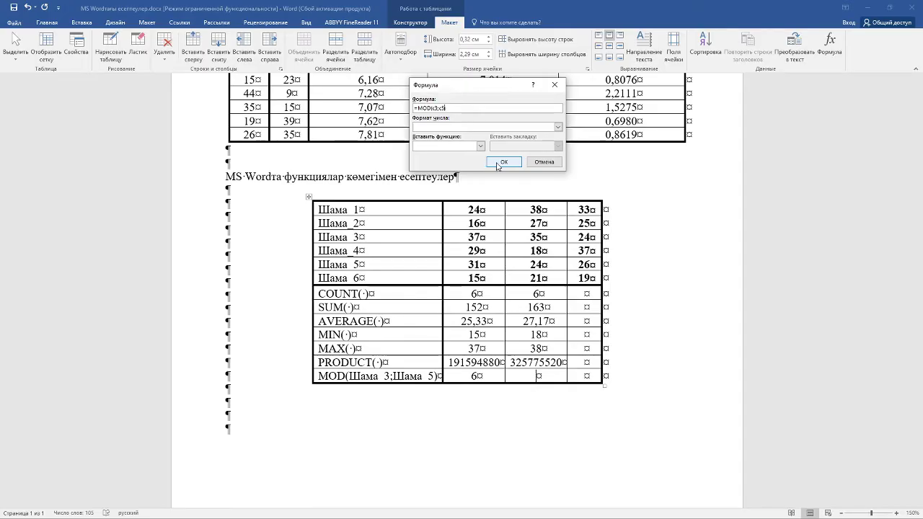
pyautogui.click(497, 164)
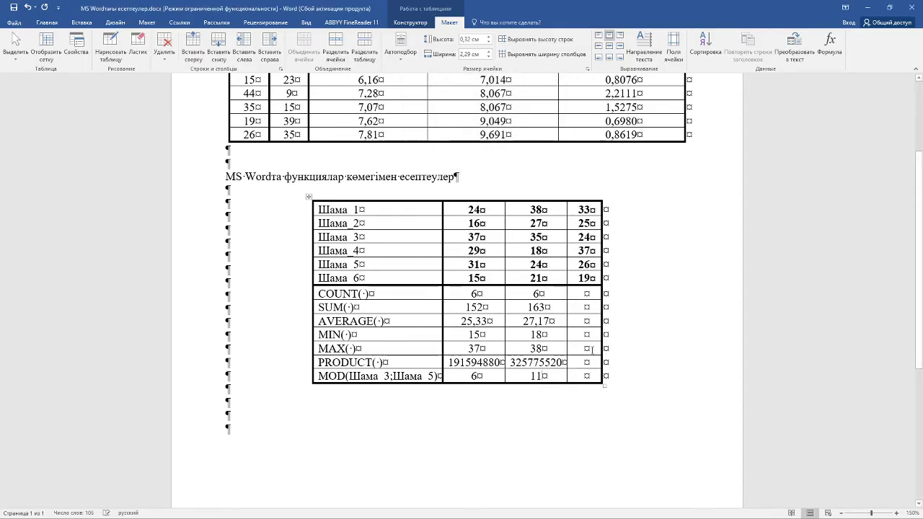
# Insert =COUNT(d1:d6) in the third column's COUNT cell, showing 6.
pyautogui.click(580, 296)
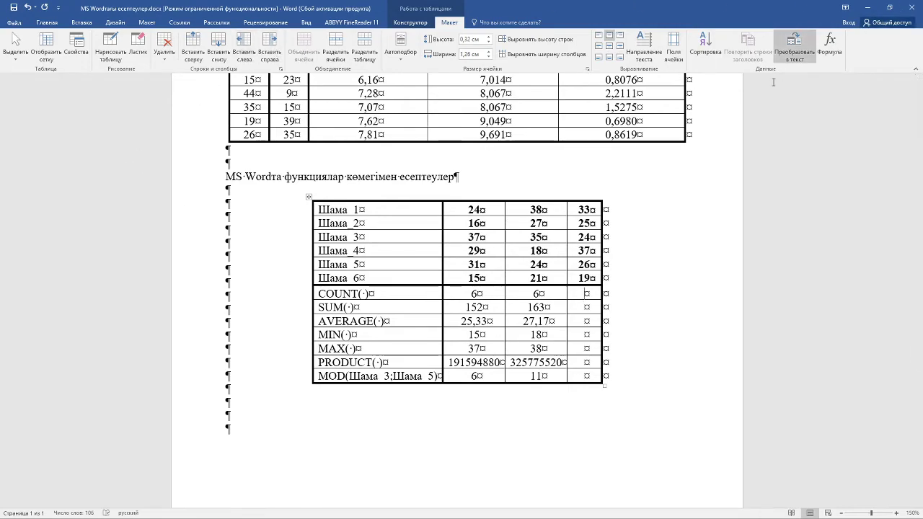
pyautogui.click(830, 52)
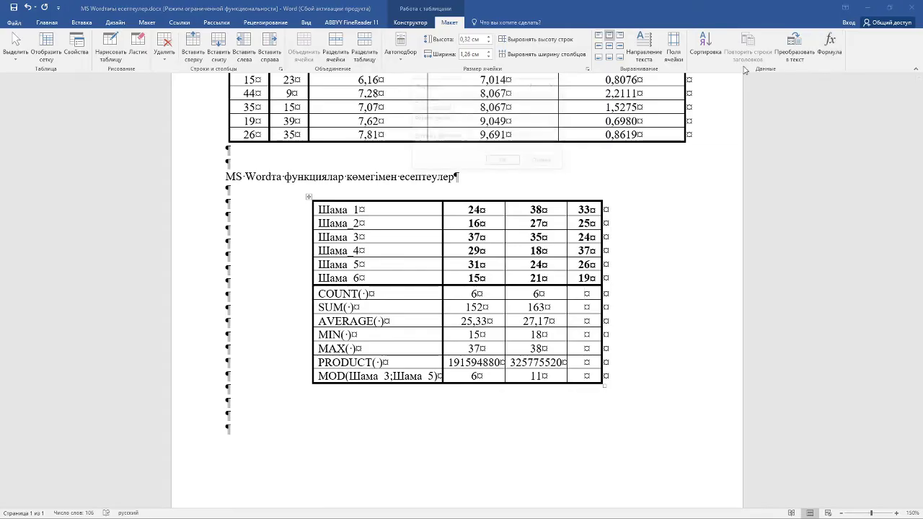
pyautogui.moveTo(494, 92); pyautogui.dragTo(413, 99)
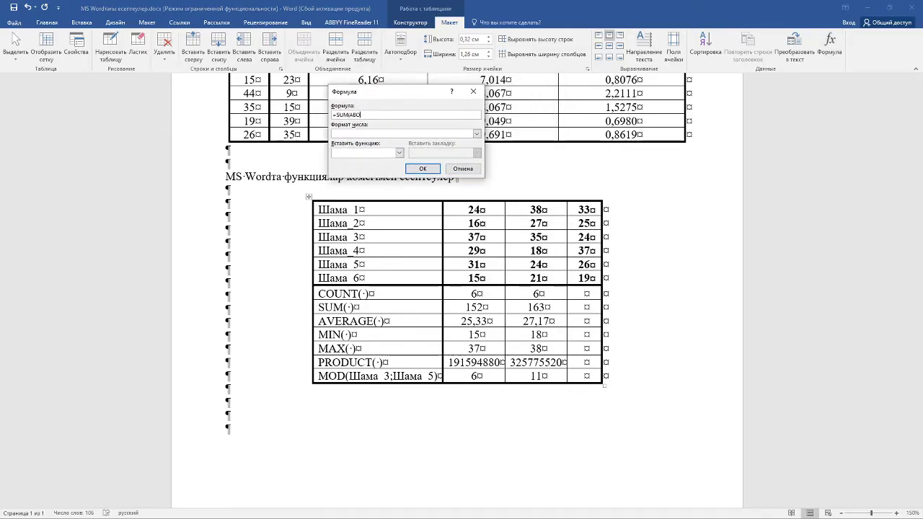
pyautogui.press('BackSpace')
pyautogui.press('BackSpace')
pyautogui.press('BackSpace')
pyautogui.press('BackSpace')
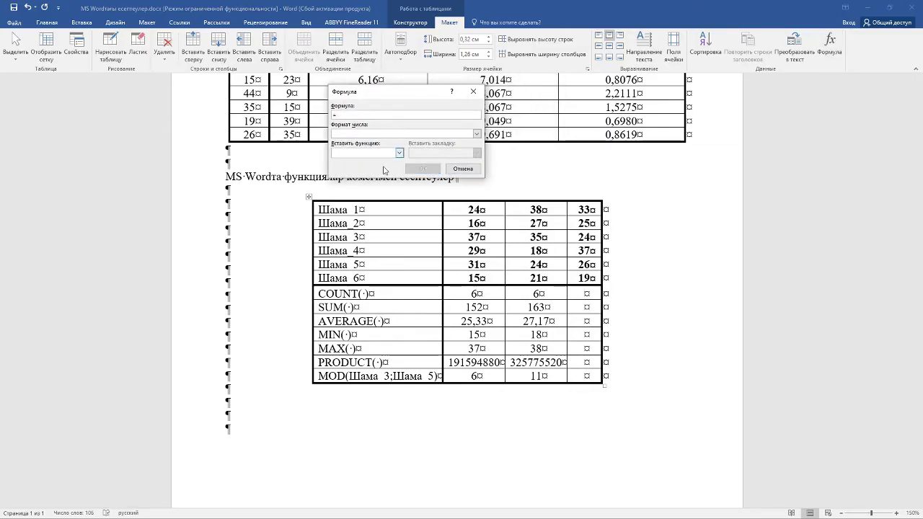
pyautogui.click(399, 153)
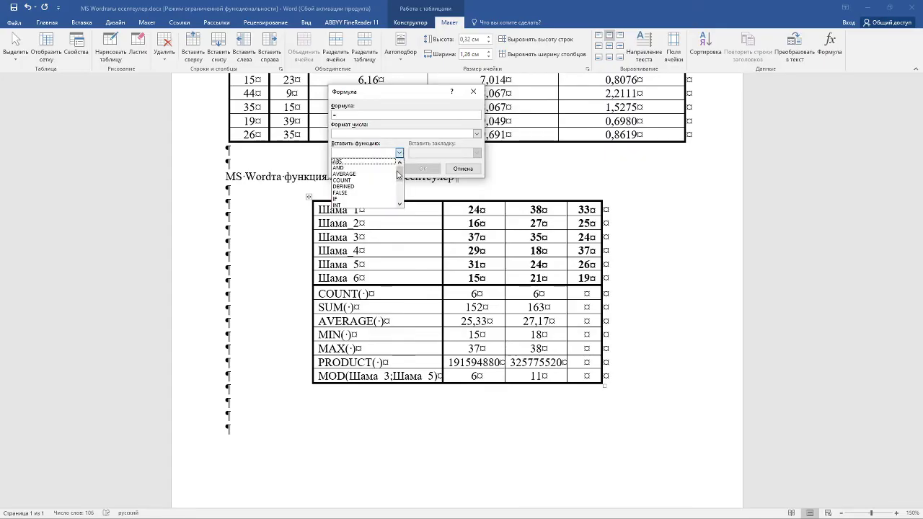
pyautogui.click(373, 182)
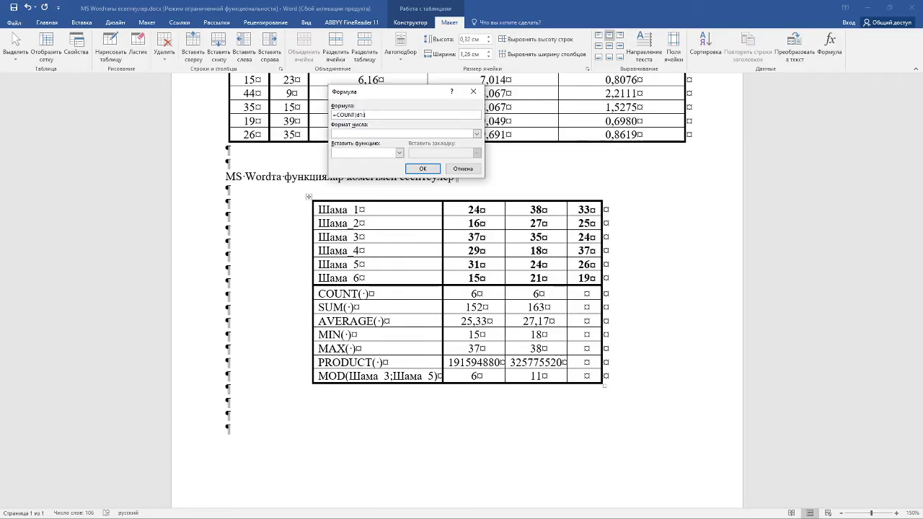
pyautogui.click(423, 169)
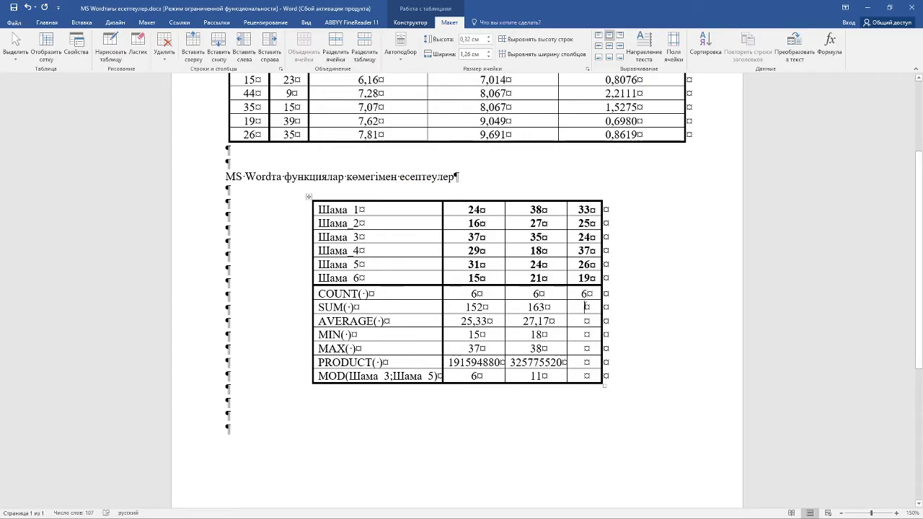
# Insert a SUM formula over the third column's values, showing 164.
pyautogui.click(824, 53)
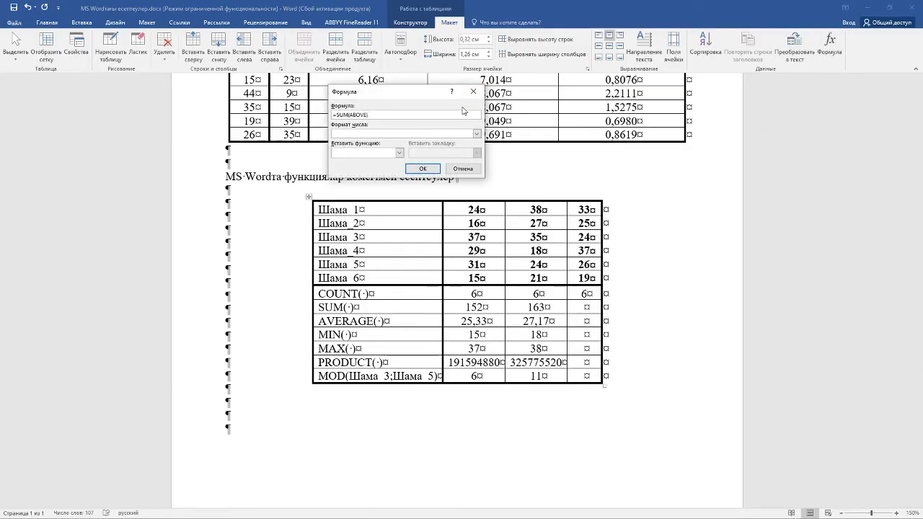
pyautogui.press('BackSpace')
pyautogui.press('BackSpace')
pyautogui.press('BackSpace')
pyautogui.press('BackSpace')
pyautogui.press('BackSpace')
pyautogui.press('BackSpace')
pyautogui.click(399, 153)
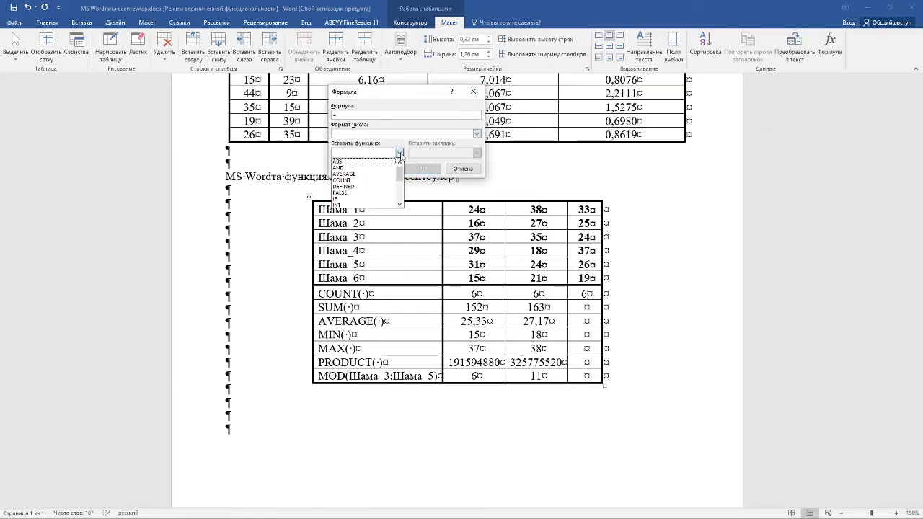
pyautogui.moveTo(399, 173); pyautogui.dragTo(398, 201)
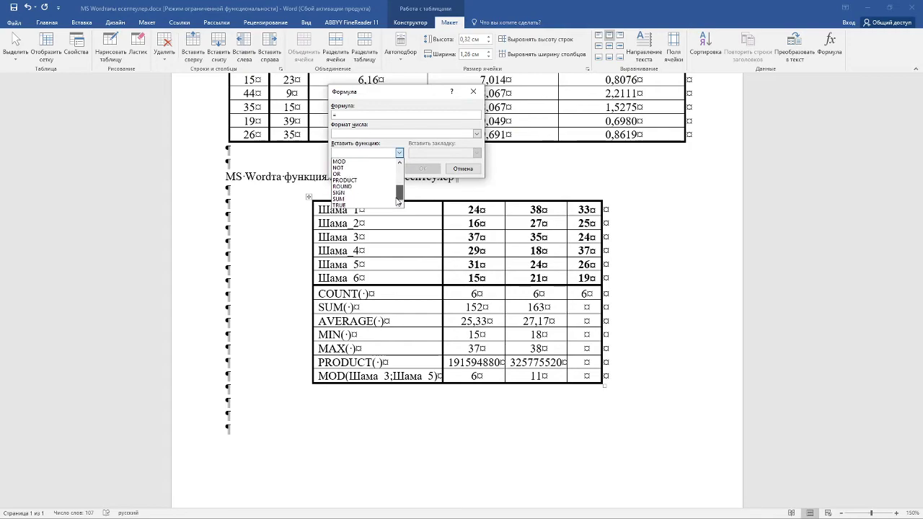
pyautogui.click(364, 205)
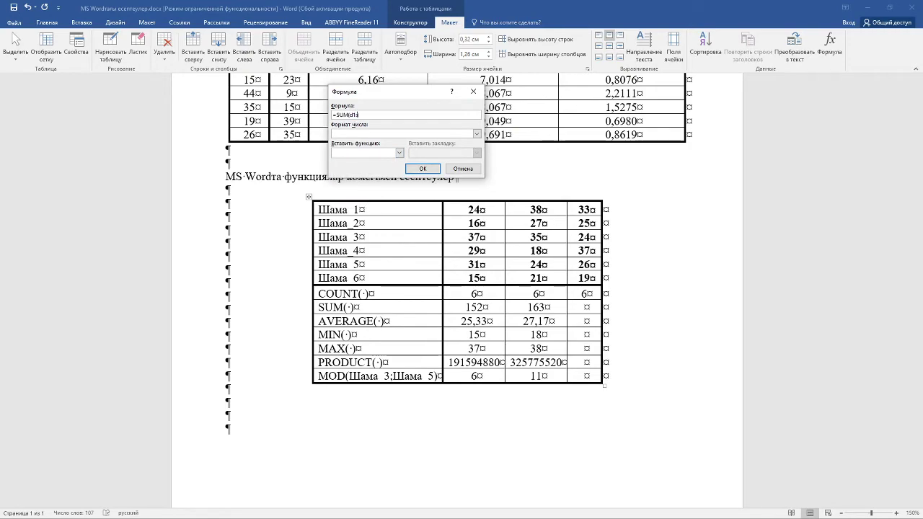
pyautogui.write(':d6')
pyautogui.click(418, 169)
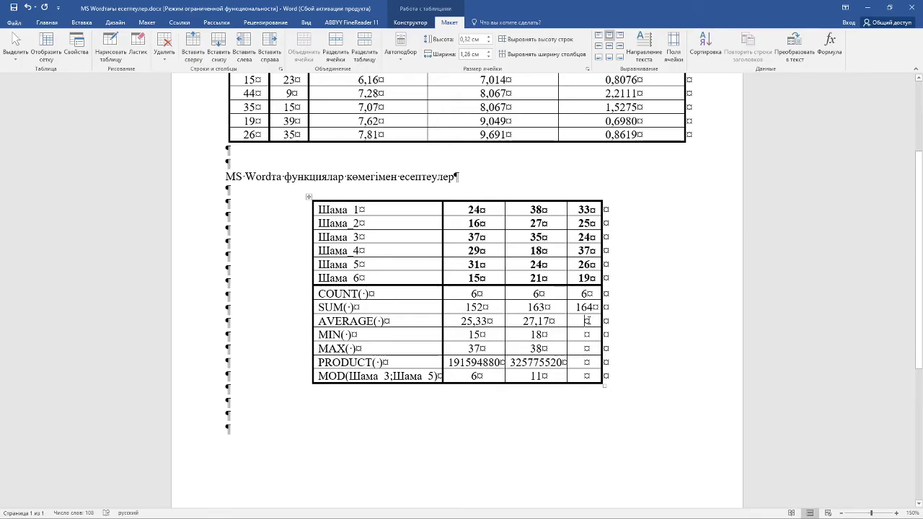
# Insert =AVERAGE(d1:d6) in the third column's AVERAGE cell, showing 27,33.
pyautogui.click(590, 321)
pyautogui.click(831, 53)
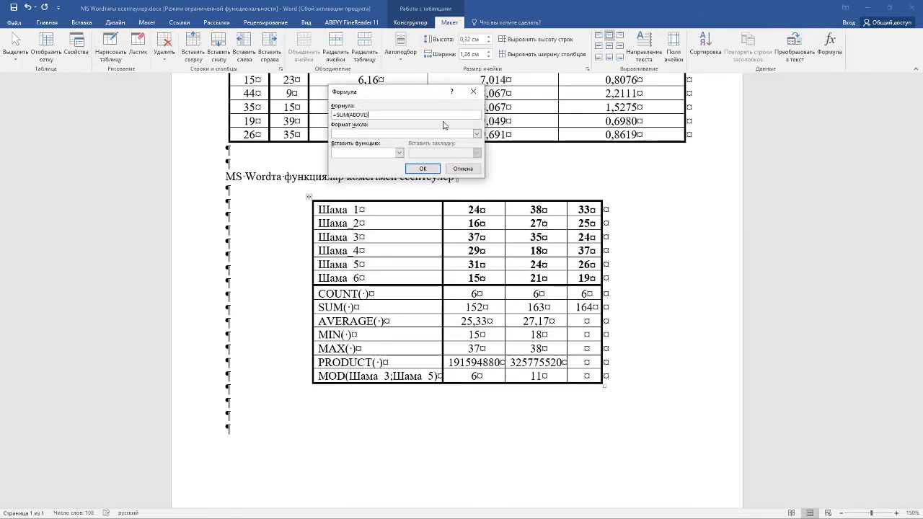
pyautogui.press('BackSpace')
pyautogui.press('BackSpace')
pyautogui.press('BackSpace')
pyautogui.press('BackSpace')
pyautogui.click(399, 153)
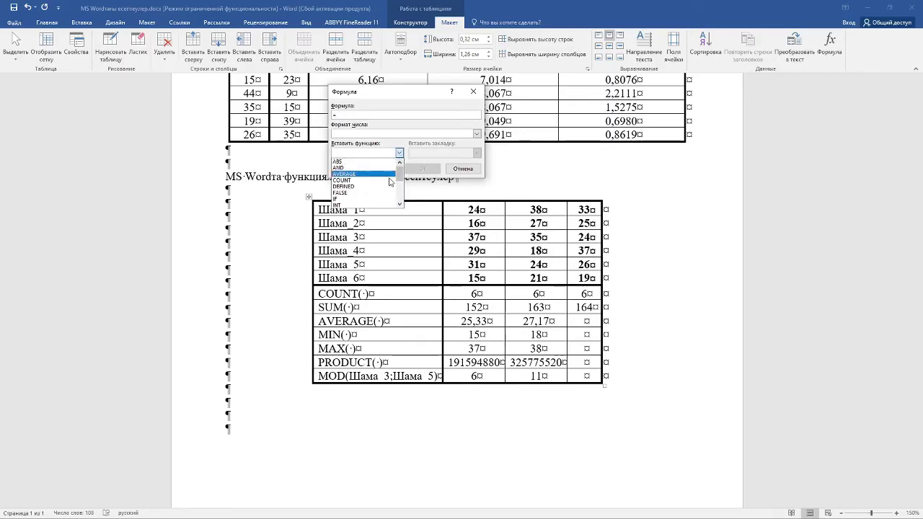
pyautogui.click(365, 174)
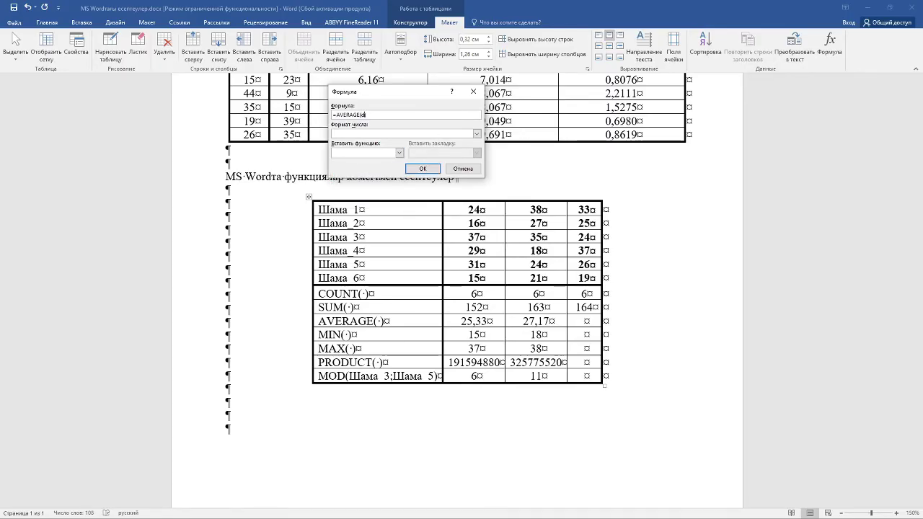
pyautogui.write(':d6')
pyautogui.click(423, 169)
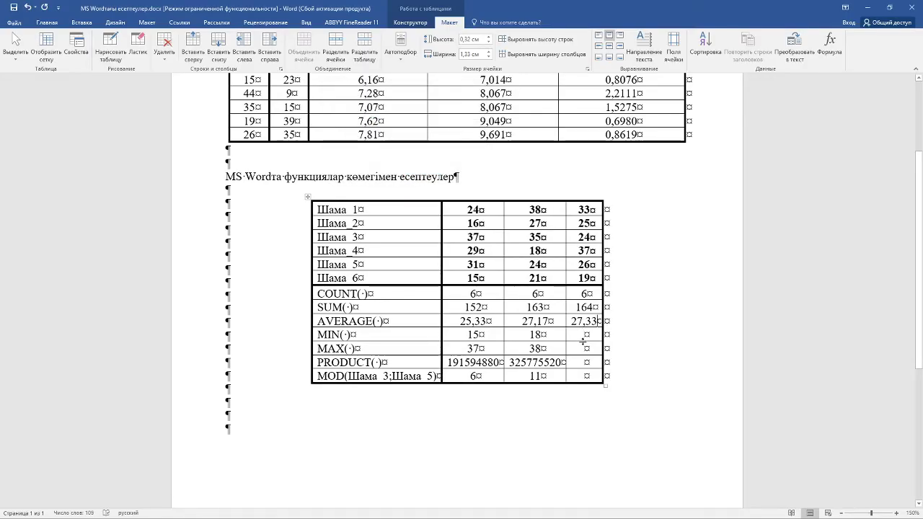
# Insert a MIN formula in the third column's MIN cell, showing 19.
pyautogui.click(830, 49)
pyautogui.press('BackSpace')
pyautogui.press('BackSpace')
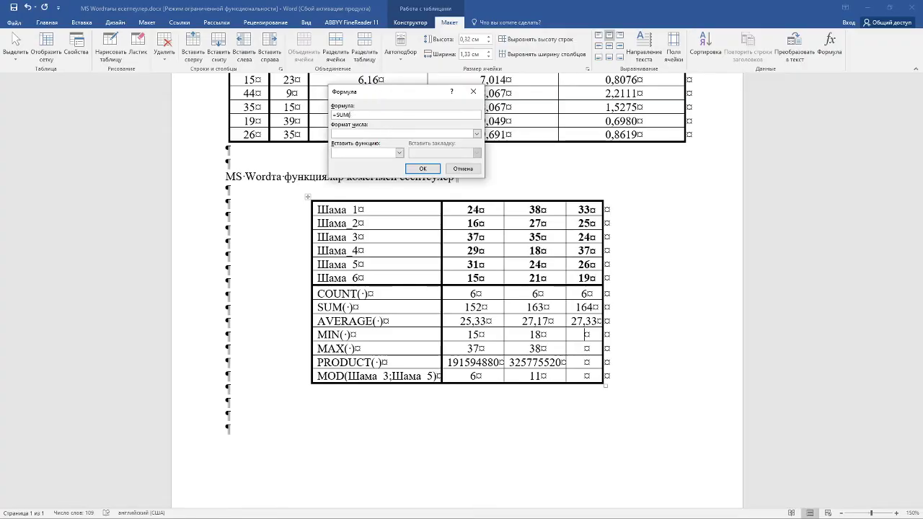
pyautogui.press('BackSpace')
pyautogui.press('BackSpace')
pyautogui.press('BackSpace')
pyautogui.click(399, 153)
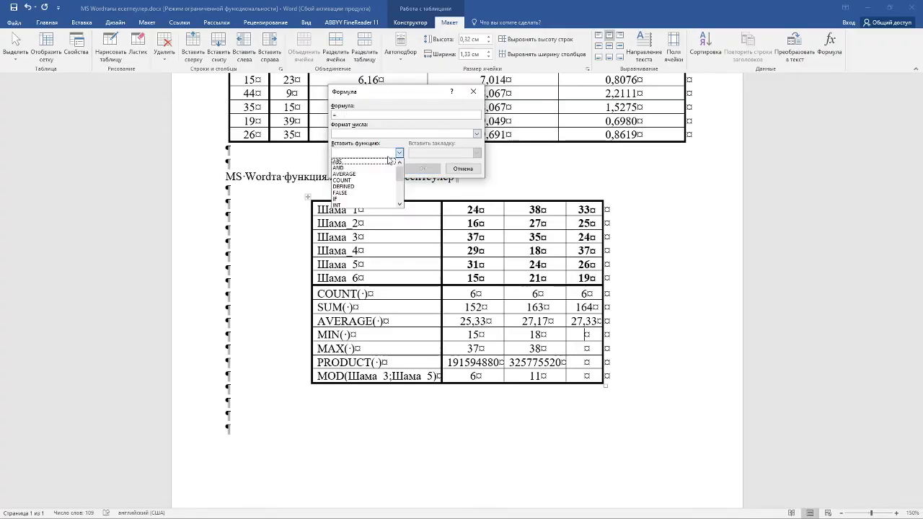
pyautogui.moveTo(399, 172); pyautogui.dragTo(398, 188)
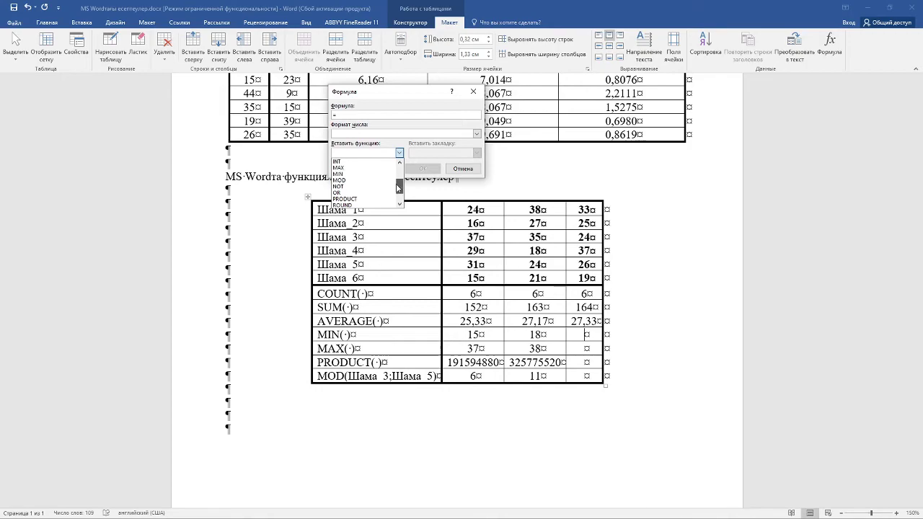
pyautogui.click(357, 195)
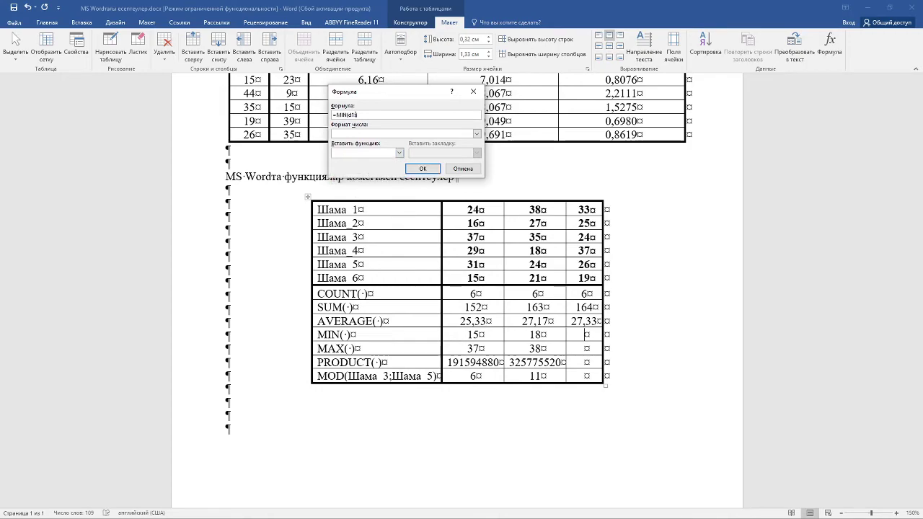
pyautogui.click(414, 169)
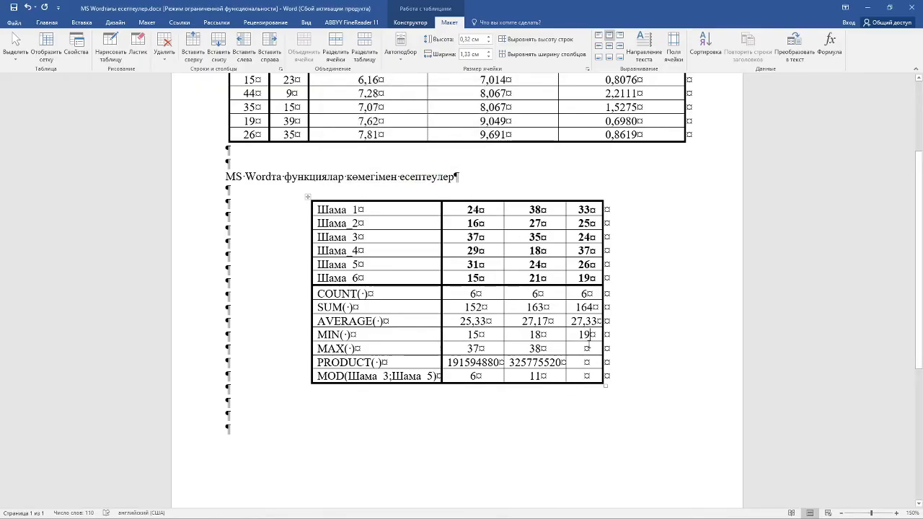
# Insert =MAX(d1:d6) in the third column's MAX cell, showing 37.
pyautogui.click(586, 348)
pyautogui.click(834, 52)
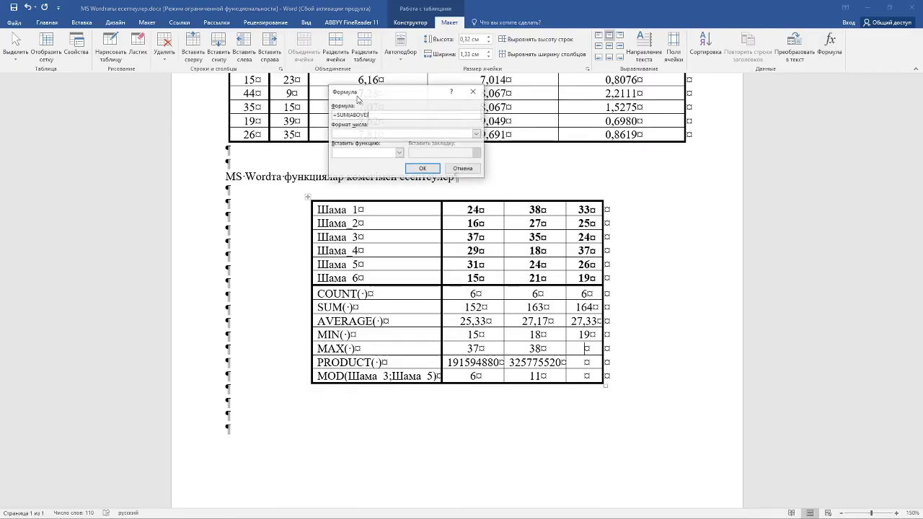
pyautogui.press('BackSpace')
pyautogui.press('BackSpace')
pyautogui.press('BackSpace')
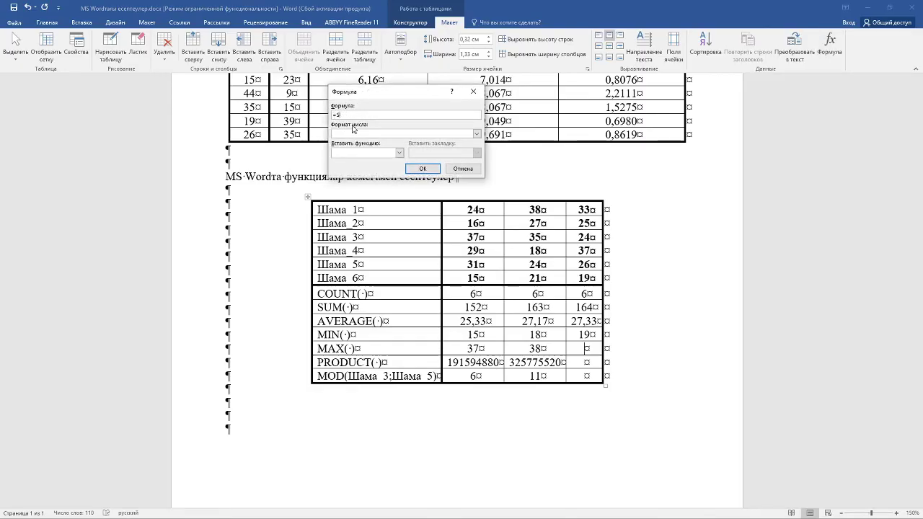
pyautogui.press('BackSpace')
pyautogui.click(399, 153)
pyautogui.moveTo(398, 166)
pyautogui.mouseDown()
pyautogui.moveTo(398, 193)
pyautogui.moveTo(398, 180)
pyautogui.mouseUp()
pyautogui.click(346, 176)
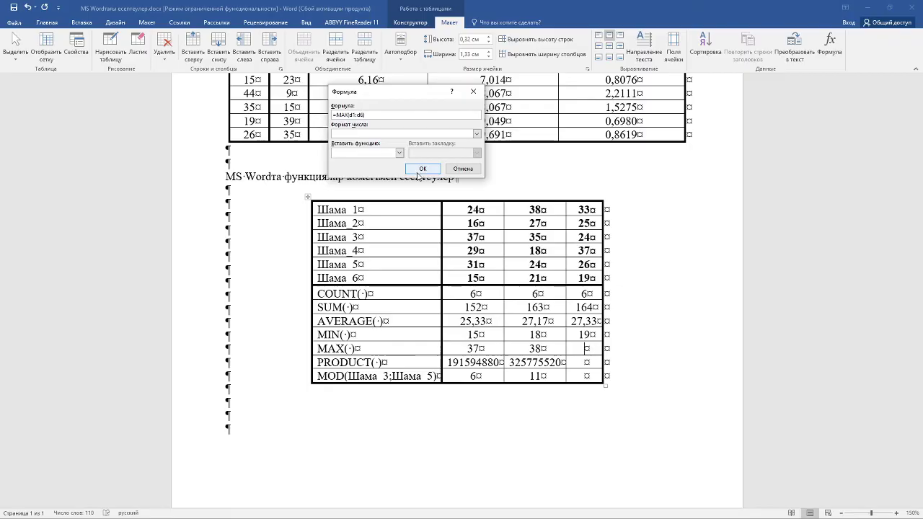
pyautogui.click(421, 169)
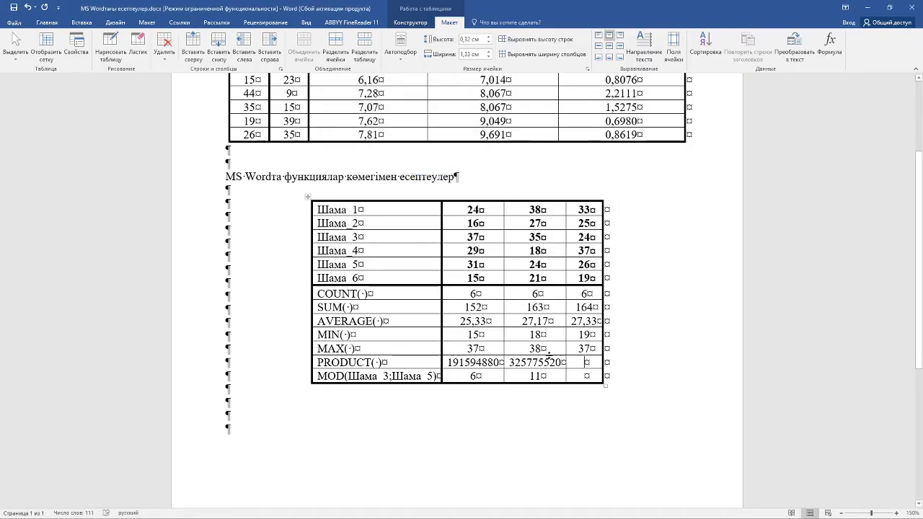
# Insert =PRODUCT(d1:D6) in the third column's PRODUCT cell, giving 361904400.
pyautogui.click(830, 45)
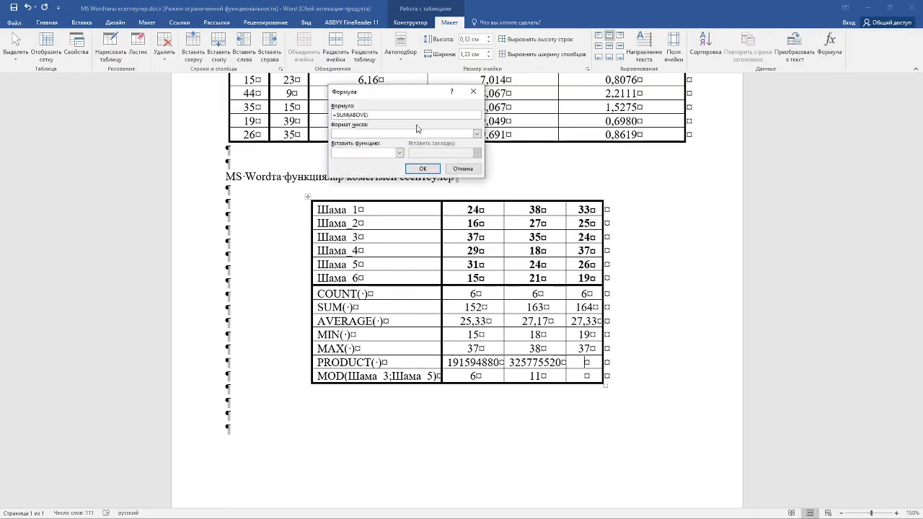
pyautogui.press('BackSpace')
pyautogui.press('BackSpace')
pyautogui.press('BackSpace')
pyautogui.press('BackSpace')
pyautogui.press('BackSpace')
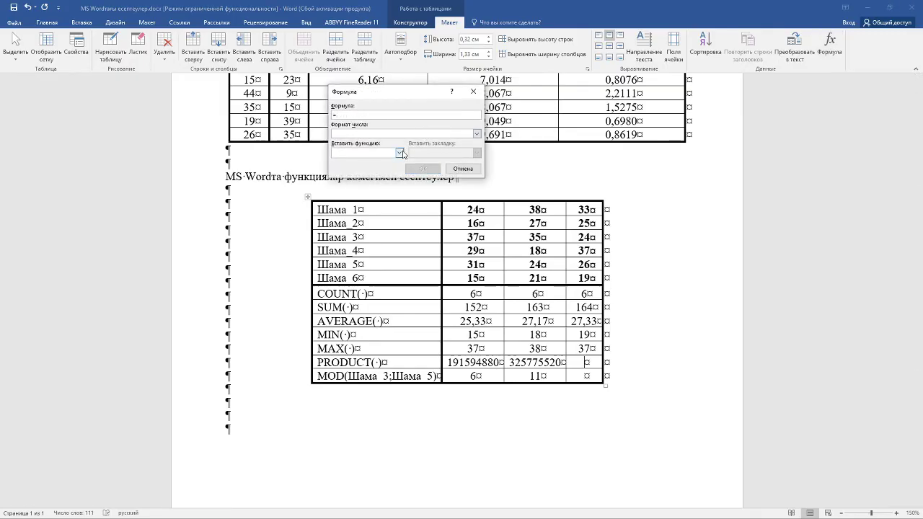
pyautogui.click(399, 154)
pyautogui.moveTo(401, 162); pyautogui.dragTo(400, 192)
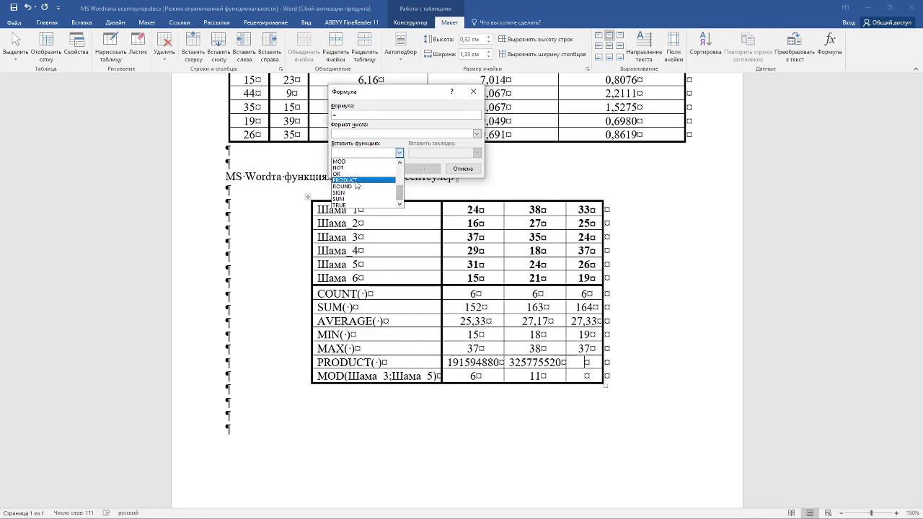
pyautogui.click(353, 181)
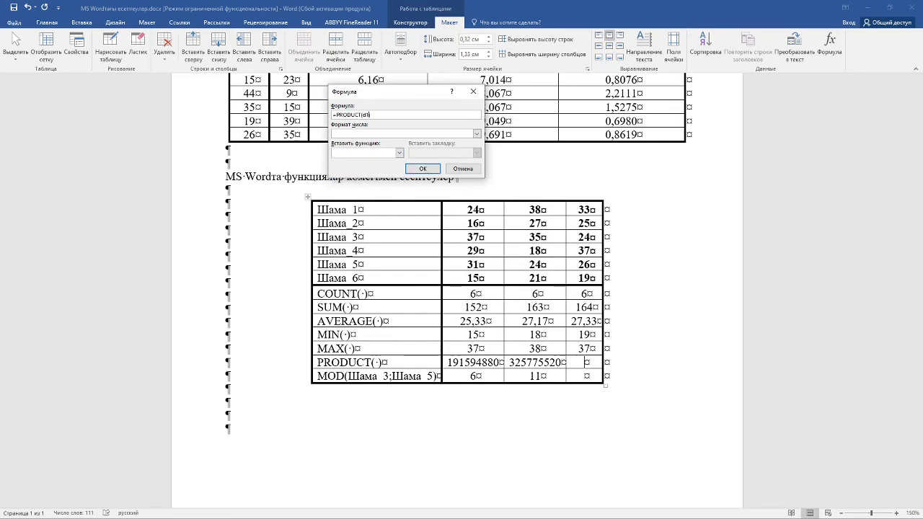
pyautogui.write('1:D6)')
pyautogui.click(417, 167)
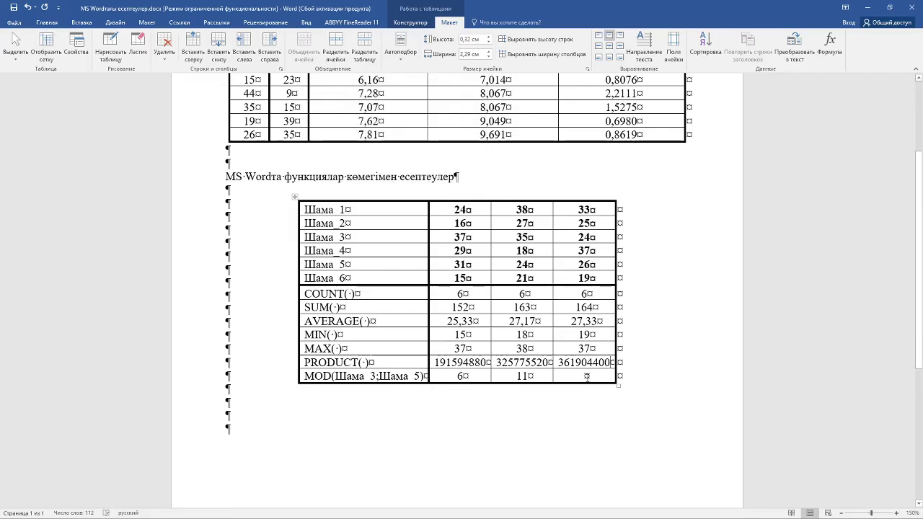
# Insert =MOD(d3;d5) in the third column's MOD cell, giving 24.
pyautogui.click(830, 45)
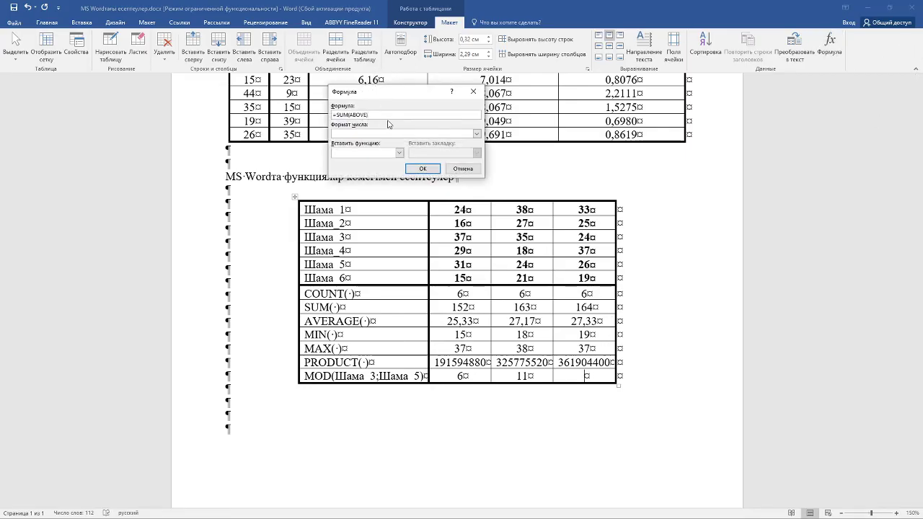
pyautogui.press('BackSpace')
pyautogui.press('BackSpace')
pyautogui.press('BackSpace')
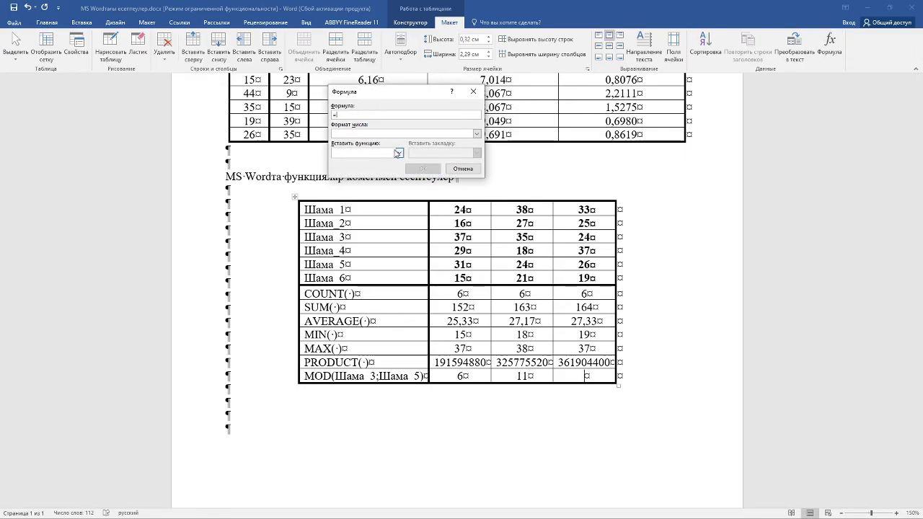
pyautogui.click(398, 153)
pyautogui.moveTo(399, 177); pyautogui.dragTo(399, 191)
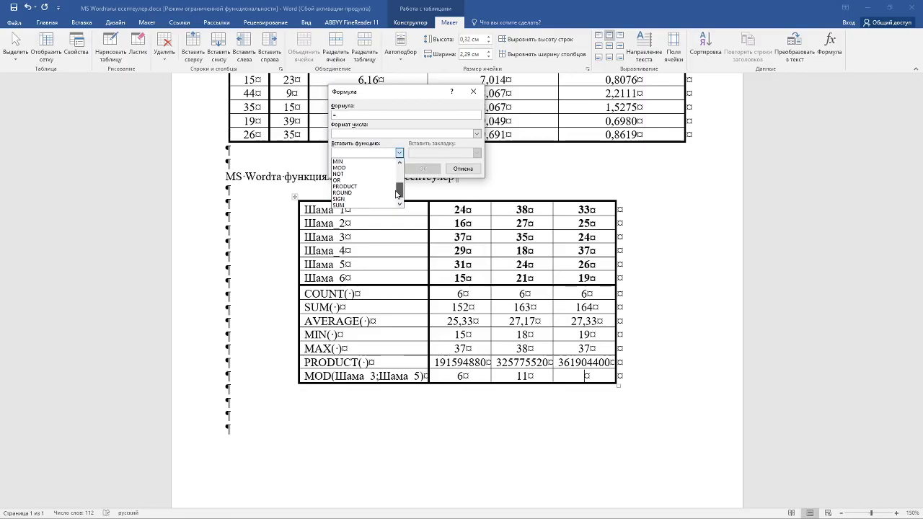
pyautogui.click(362, 173)
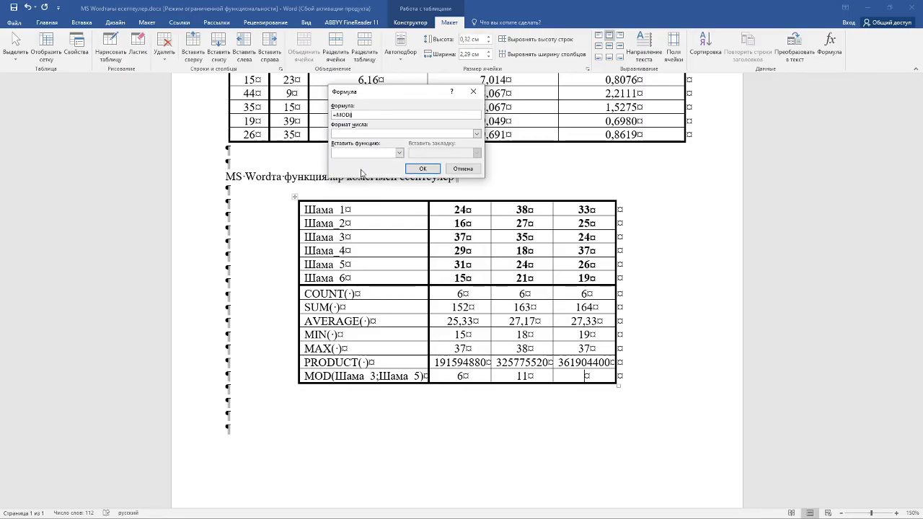
pyautogui.write('d3;')
pyautogui.write('d5')
pyautogui.click(423, 170)
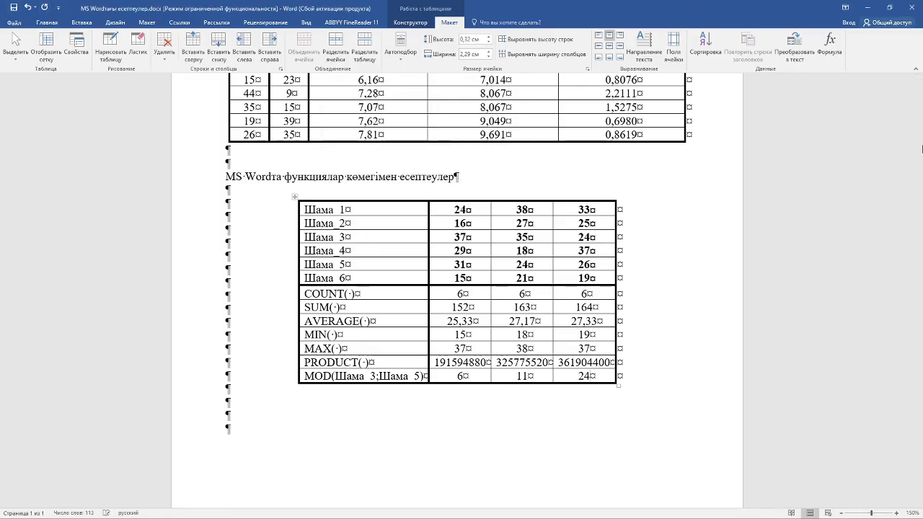
# Review both calculated tables, then close 'MS Wordтағы есептеулер.docx' to bring up the save prompt.
pyautogui.click(429, 194)
pyautogui.scroll(1, 428, 195)
pyautogui.scroll(3, 428, 195)
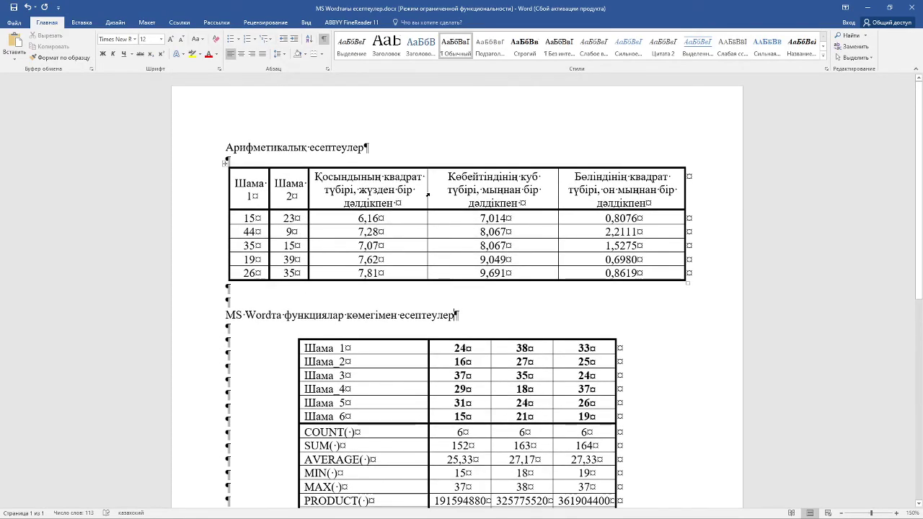
pyautogui.scroll(-3, 427, 195)
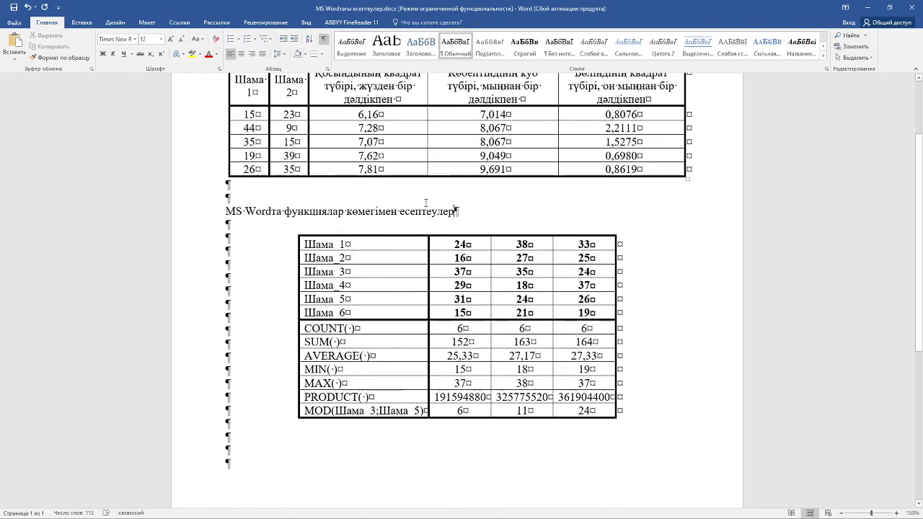
pyautogui.scroll(3, 453, 212)
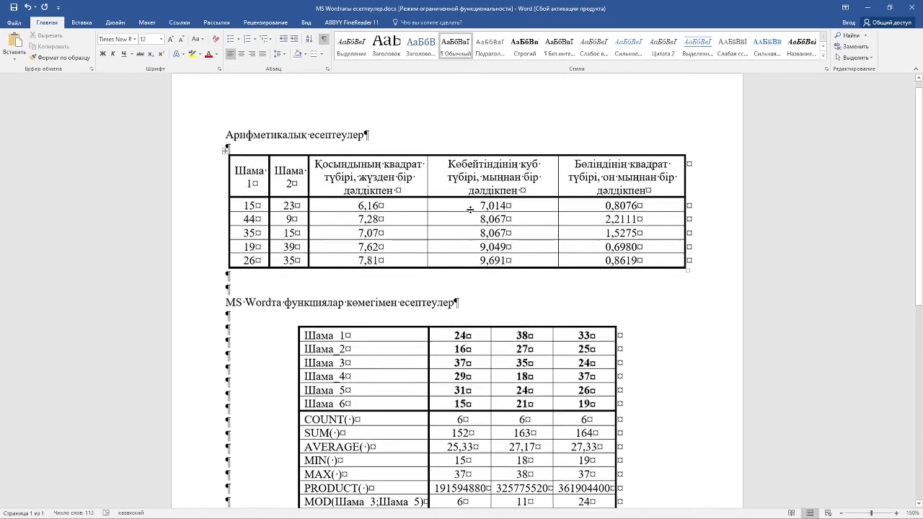
pyautogui.click(910, 7)
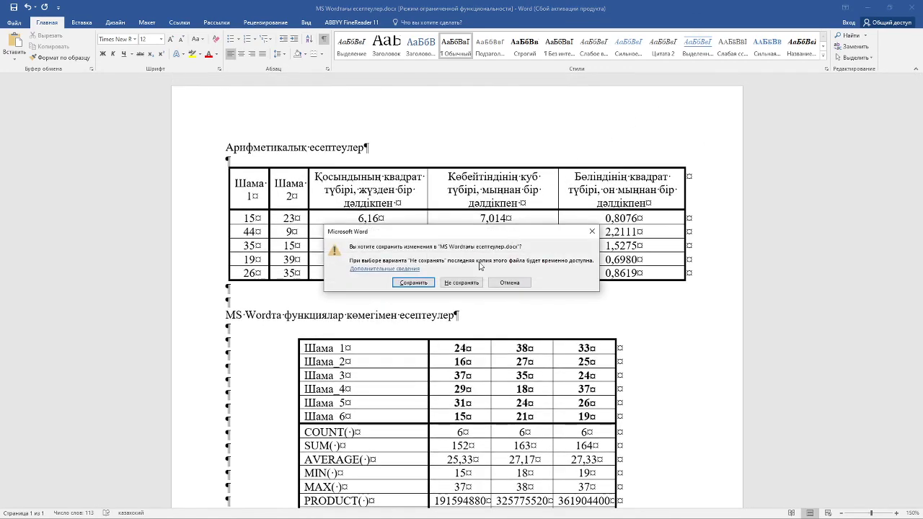